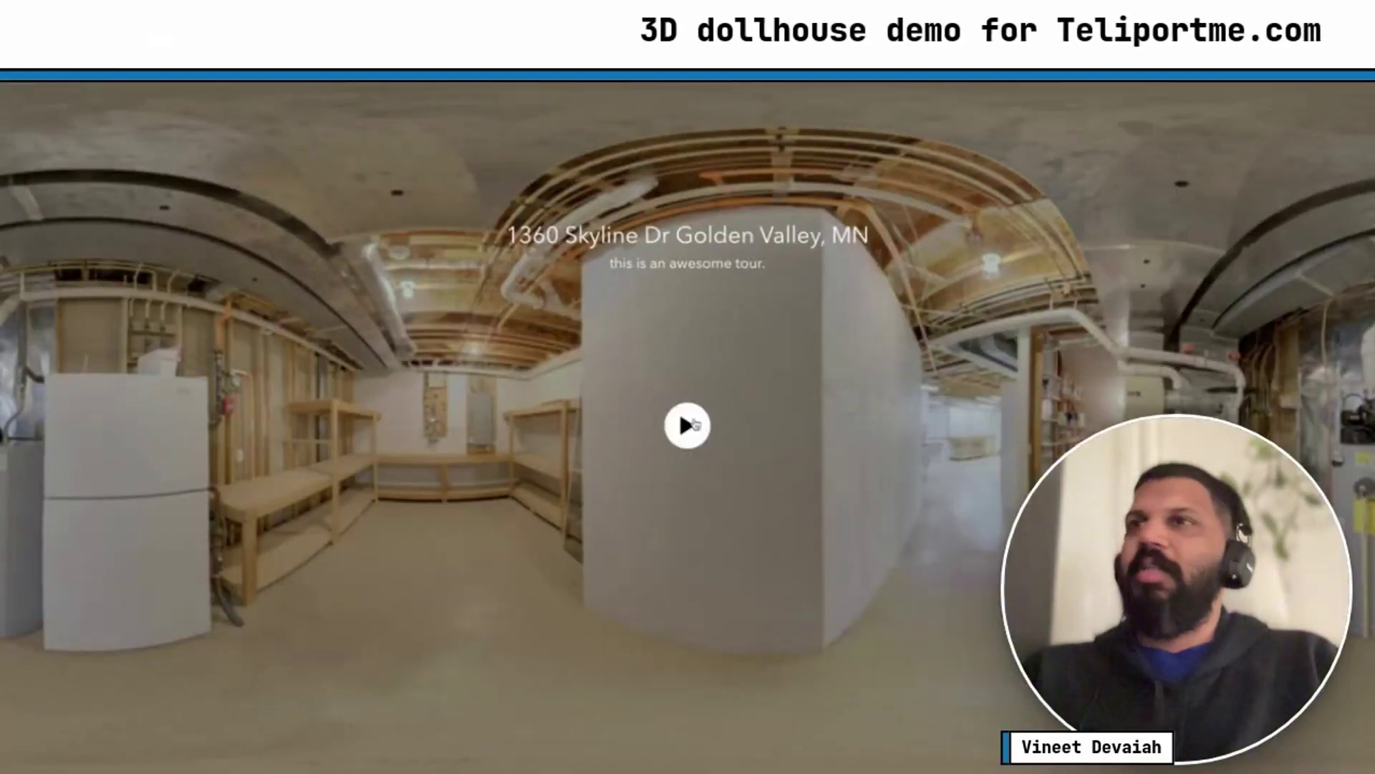
click(689, 424)
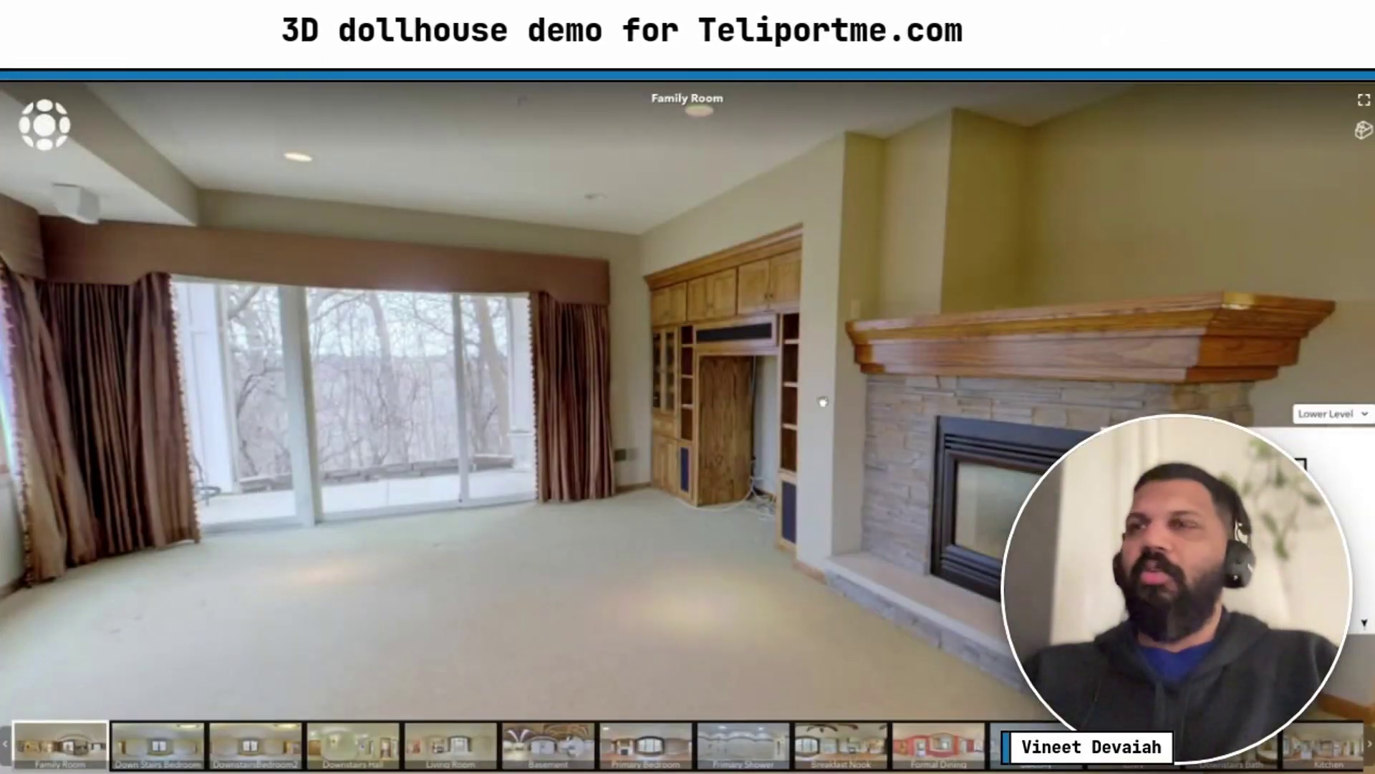
drag(727, 412, 287, 462)
drag(773, 378, 1253, 430)
mouse_move(1362, 515)
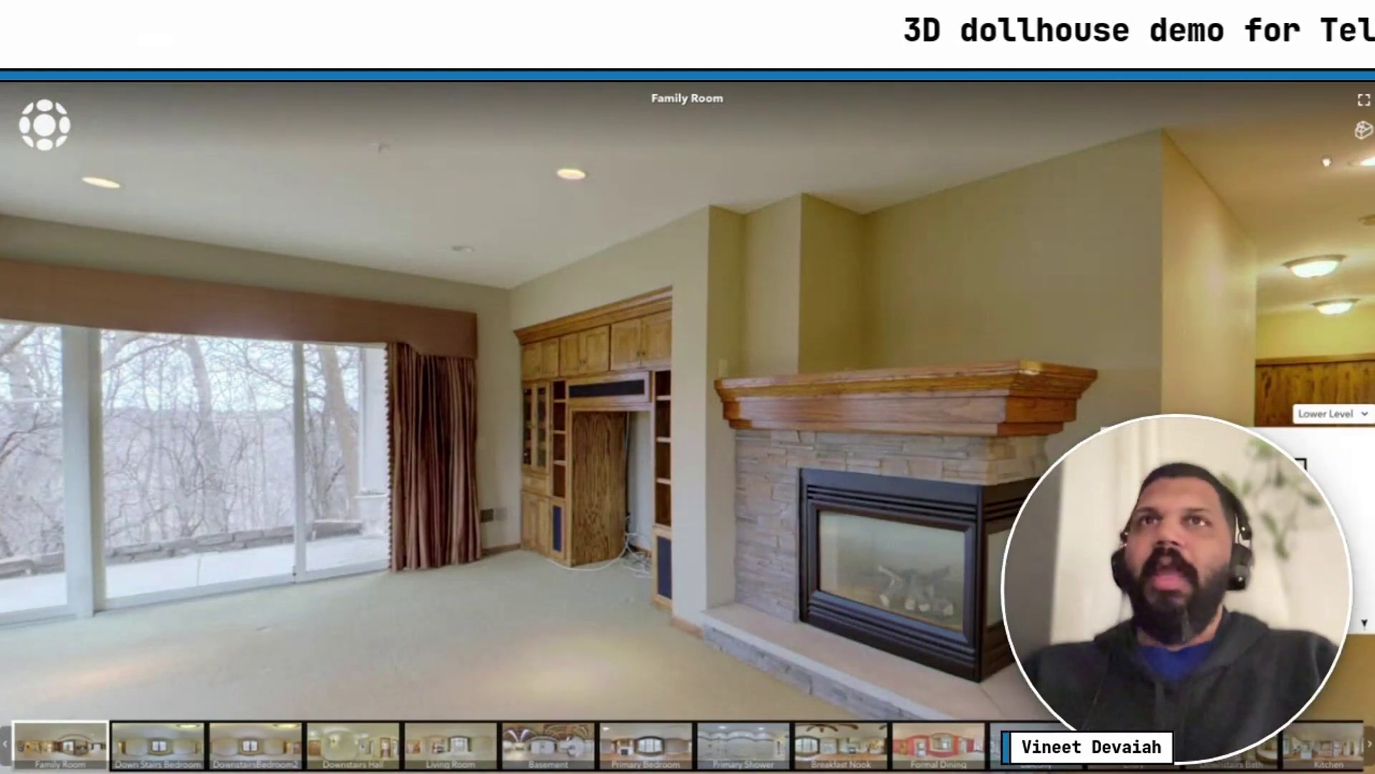
Open the tour's 3D dollhouse view, rotate it to a low side angle and choose the central wood-floored room's marker
click(1363, 129)
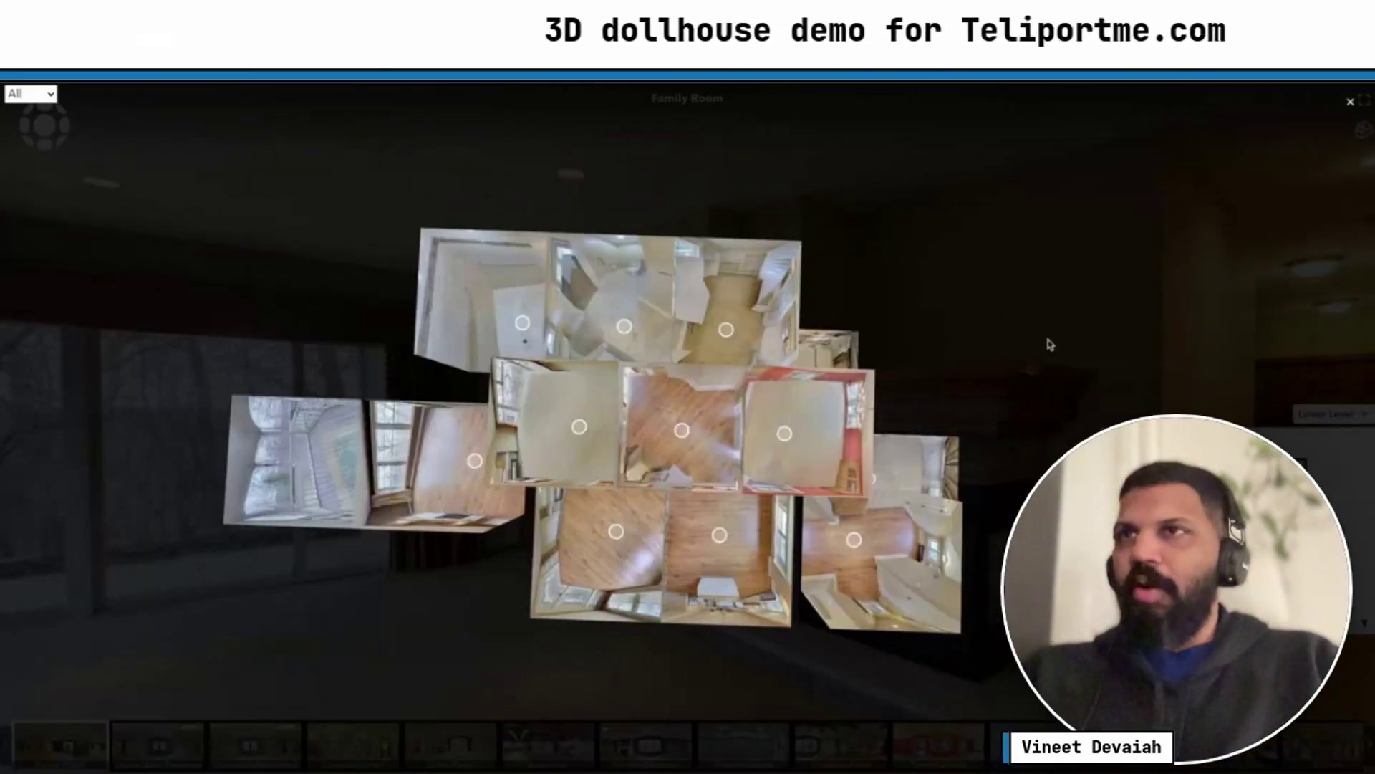
drag(1048, 340, 668, 276)
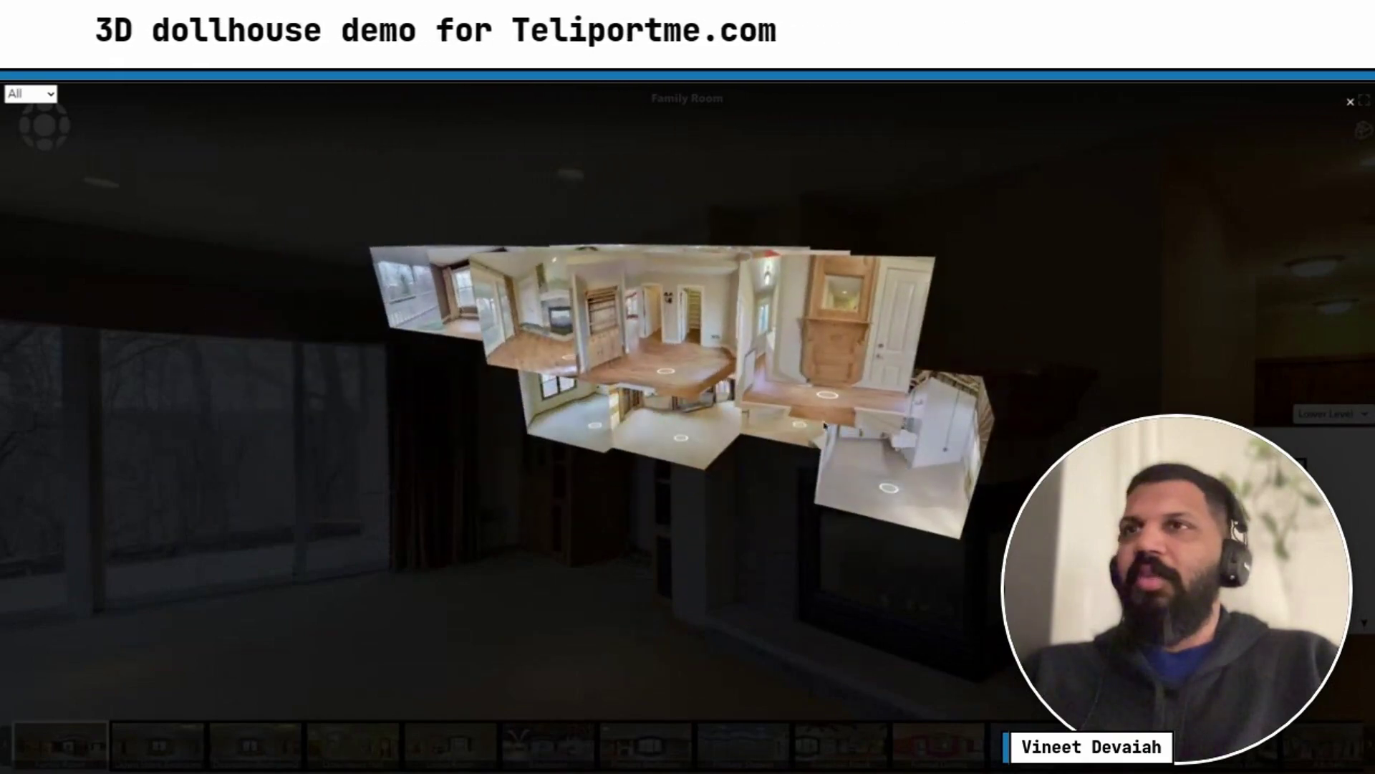
click(666, 373)
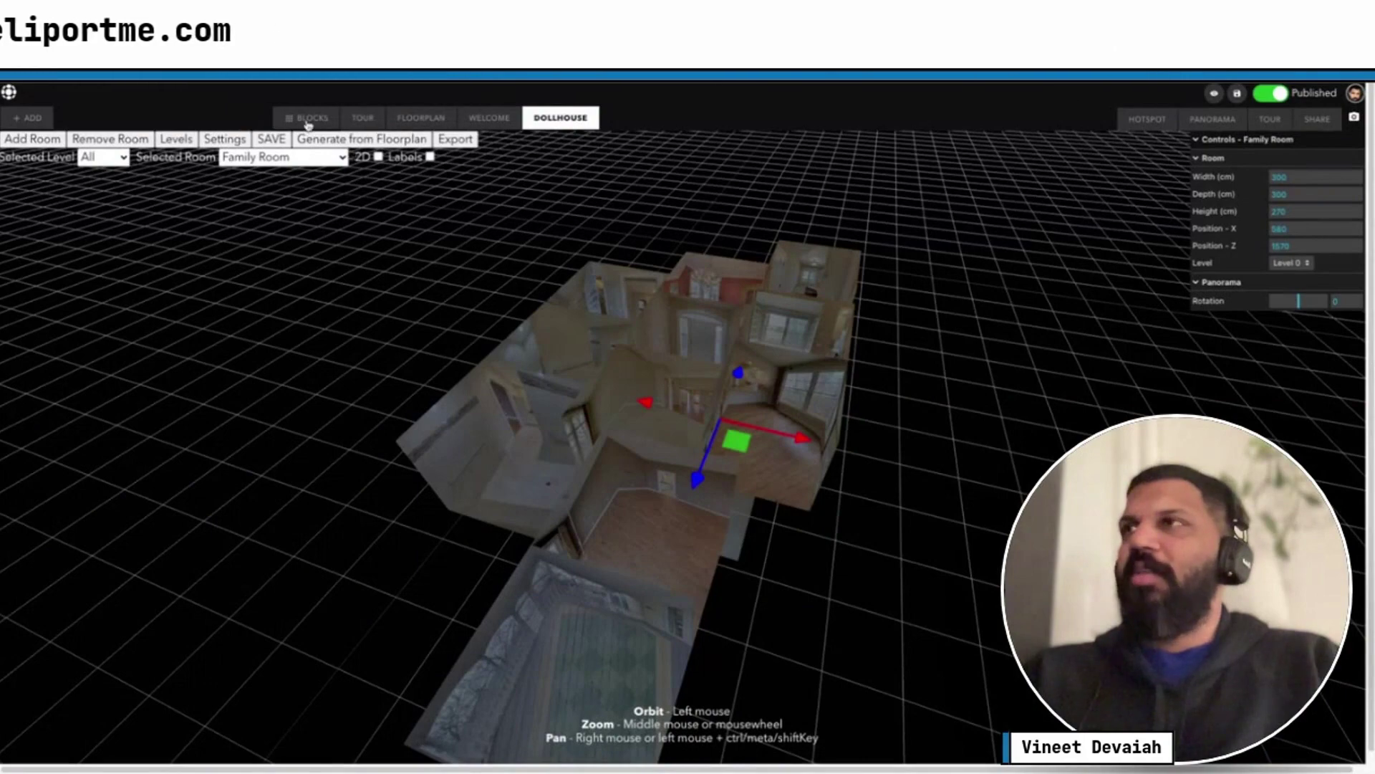
Return to the tour editor's panorama view and review the available blocks, including Floorplan and Dollhouse
click(308, 121)
click(1080, 128)
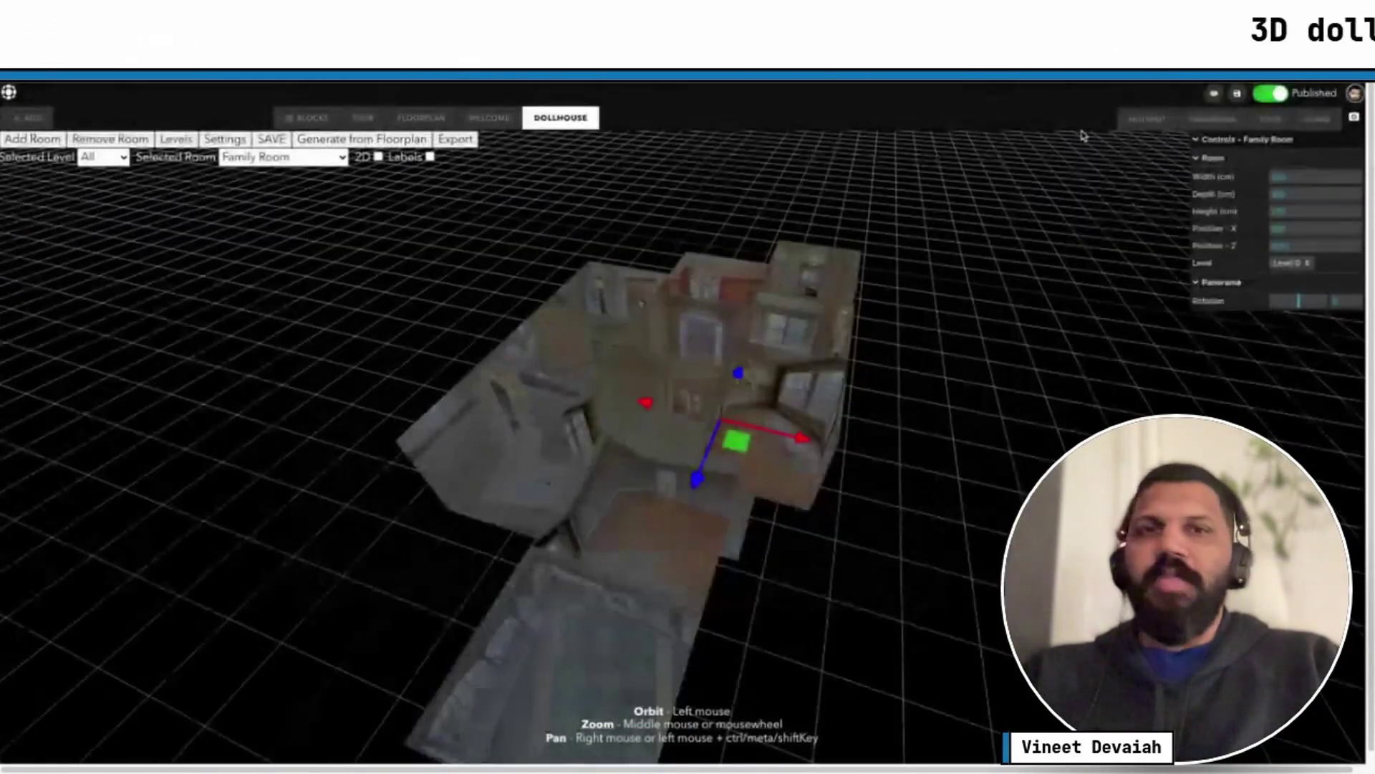
click(364, 119)
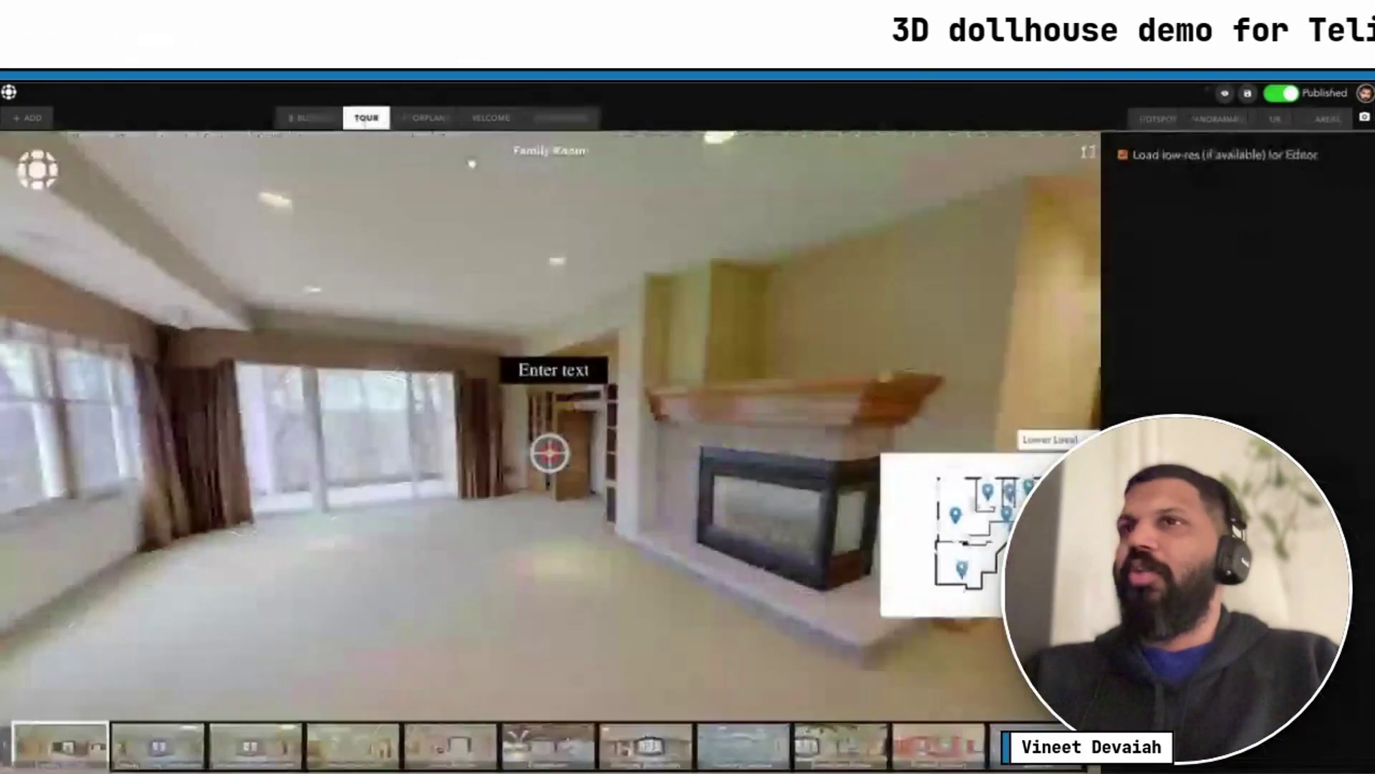
click(32, 119)
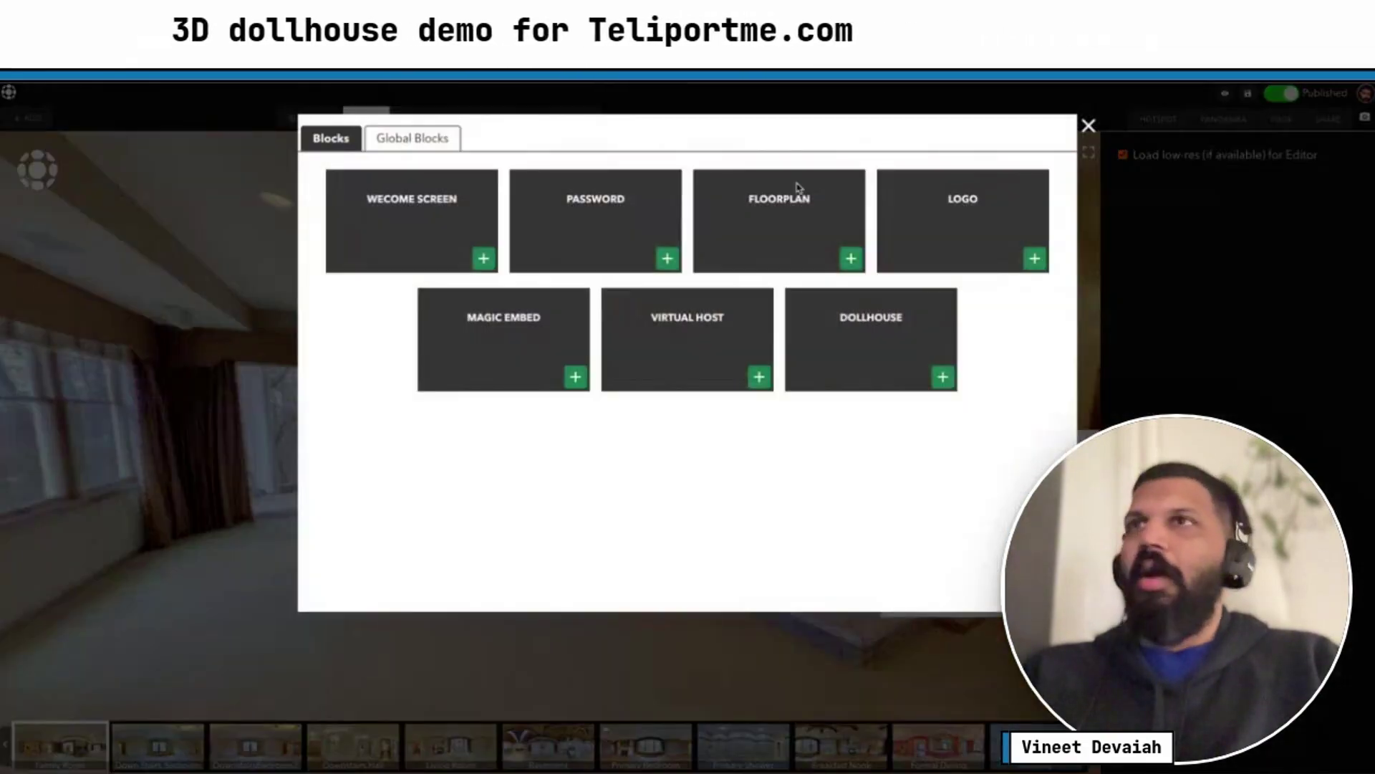
click(1088, 126)
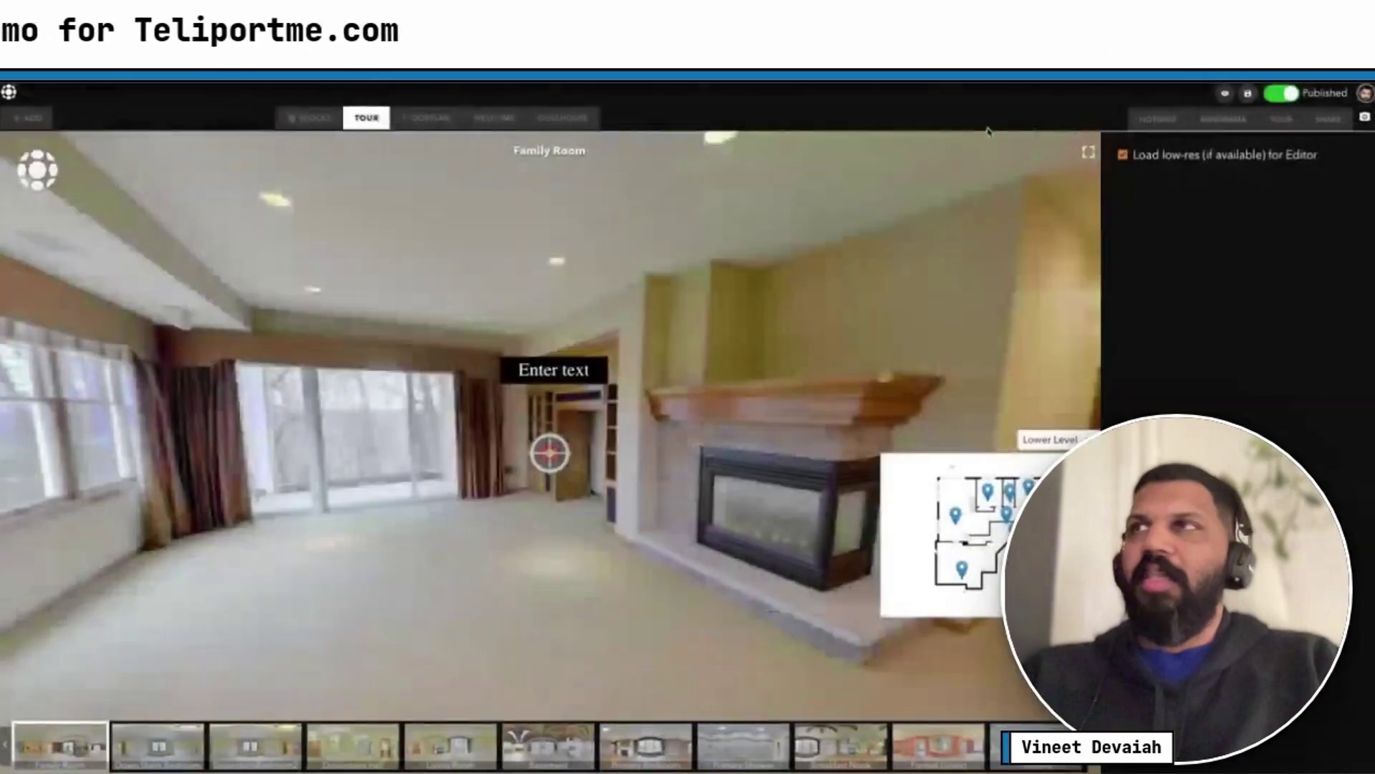
Open the dollhouse editor and add the DownstairsBedroom2 room to the model
click(551, 119)
drag(887, 349, 942, 402)
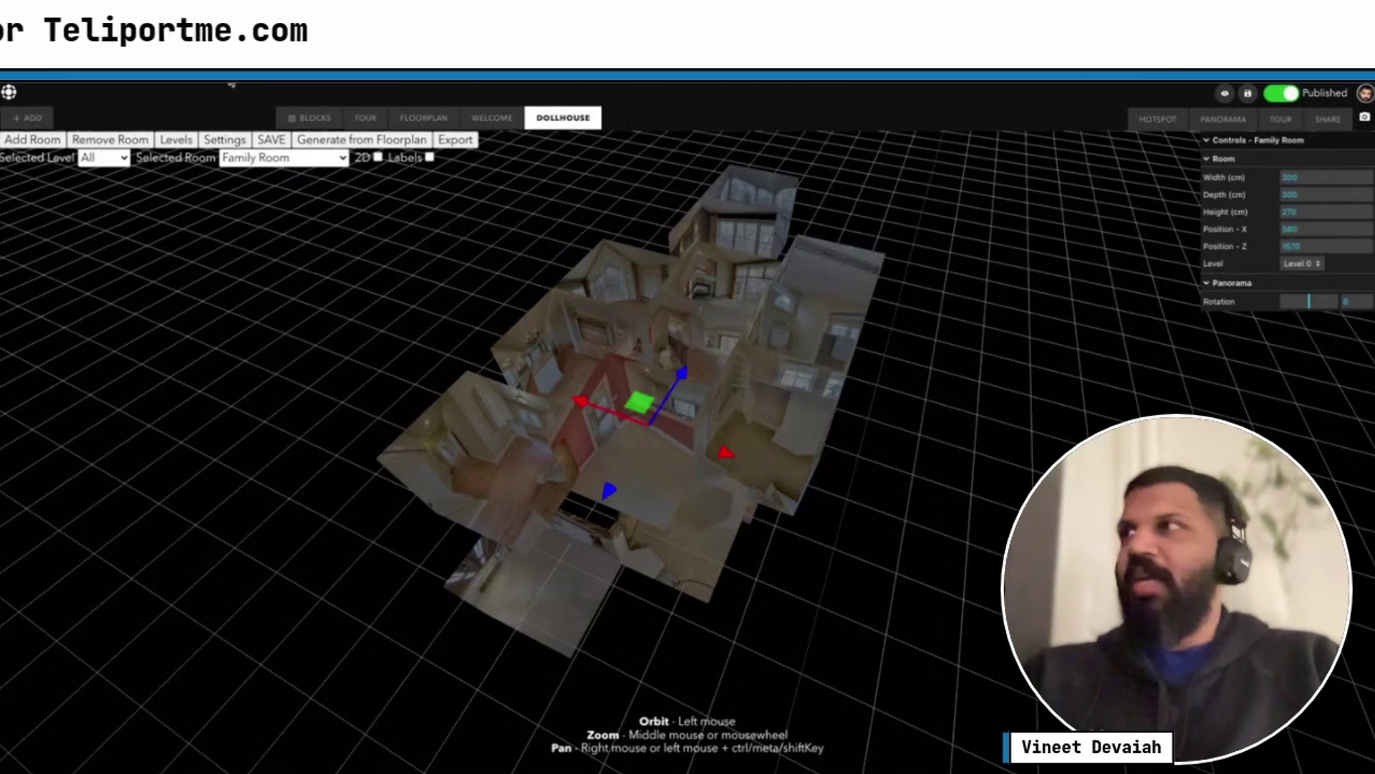
click(56, 139)
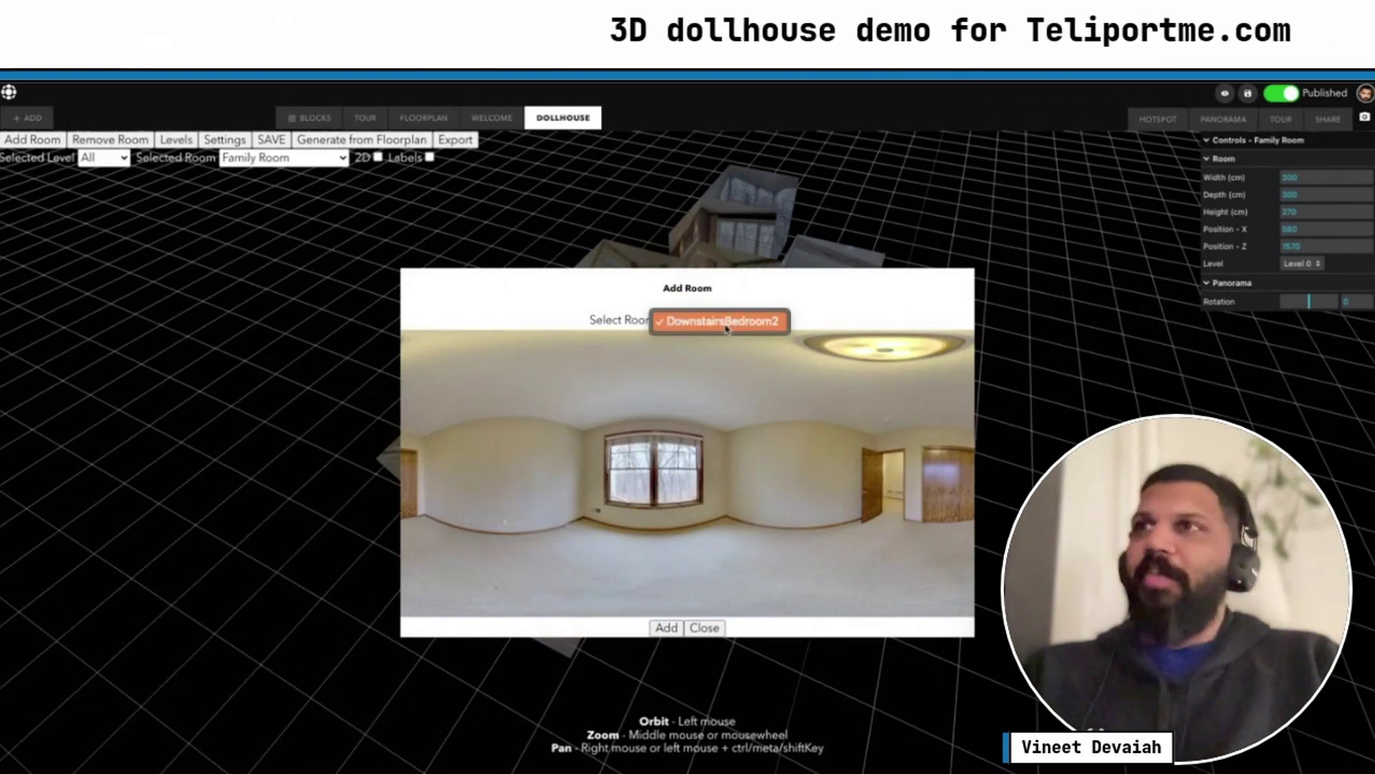
click(669, 633)
click(667, 628)
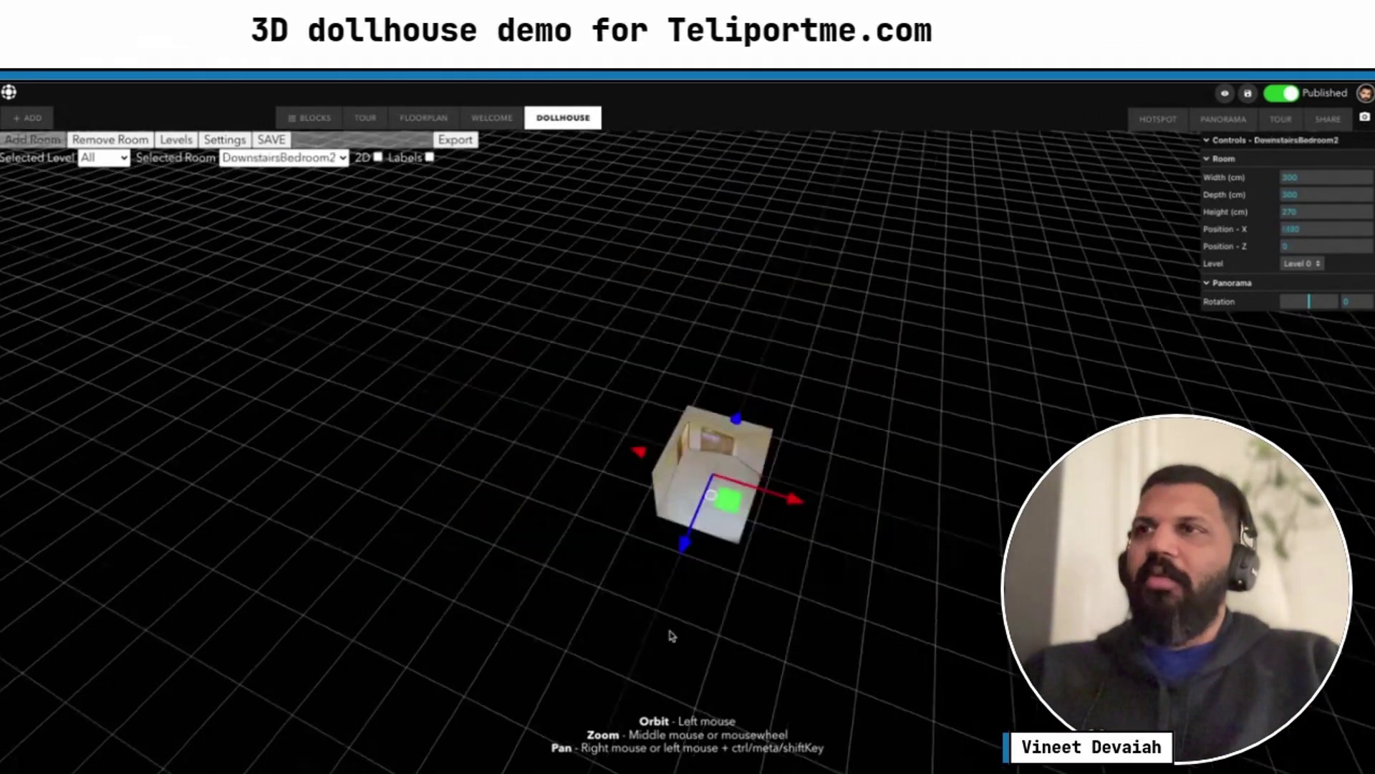
Move the DownstairsBedroom2 room close to the rest of the house, at about X 210, Z 760
drag(794, 360, 1024, 442)
drag(795, 455, 866, 552)
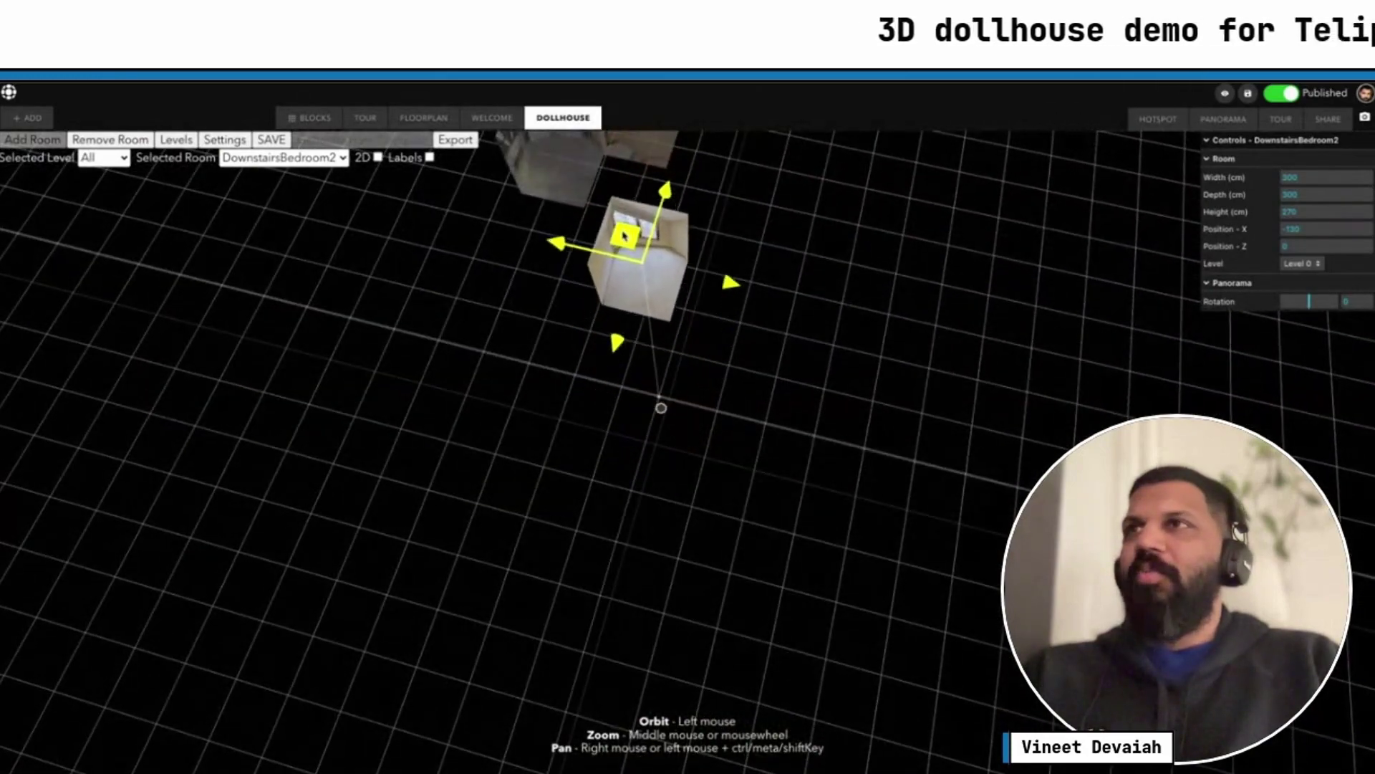
drag(622, 228, 614, 180)
Examine from above and from the side how DownstairsBedroom2 sits relative to the other rooms and levels
drag(419, 326, 439, 500)
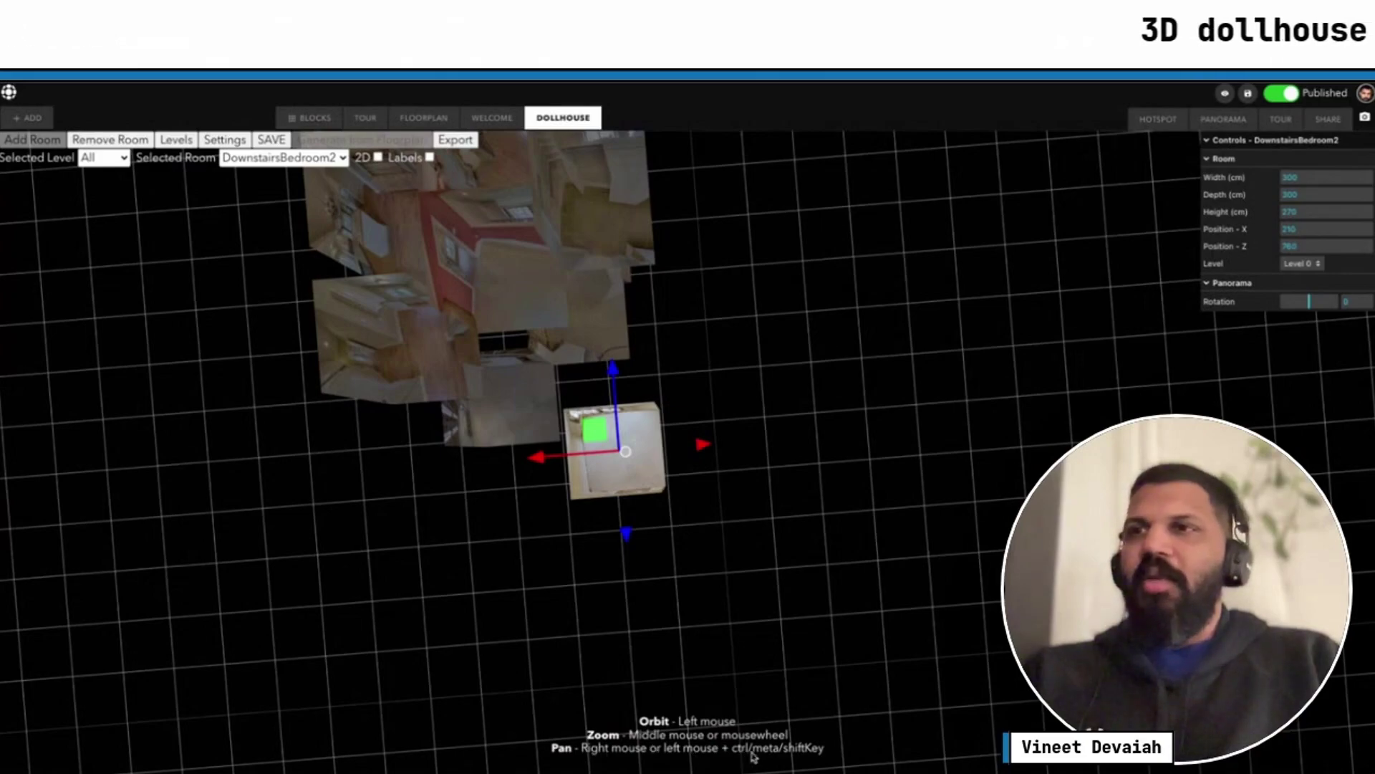
right_drag(782, 418, 896, 671)
drag(895, 671, 783, 454)
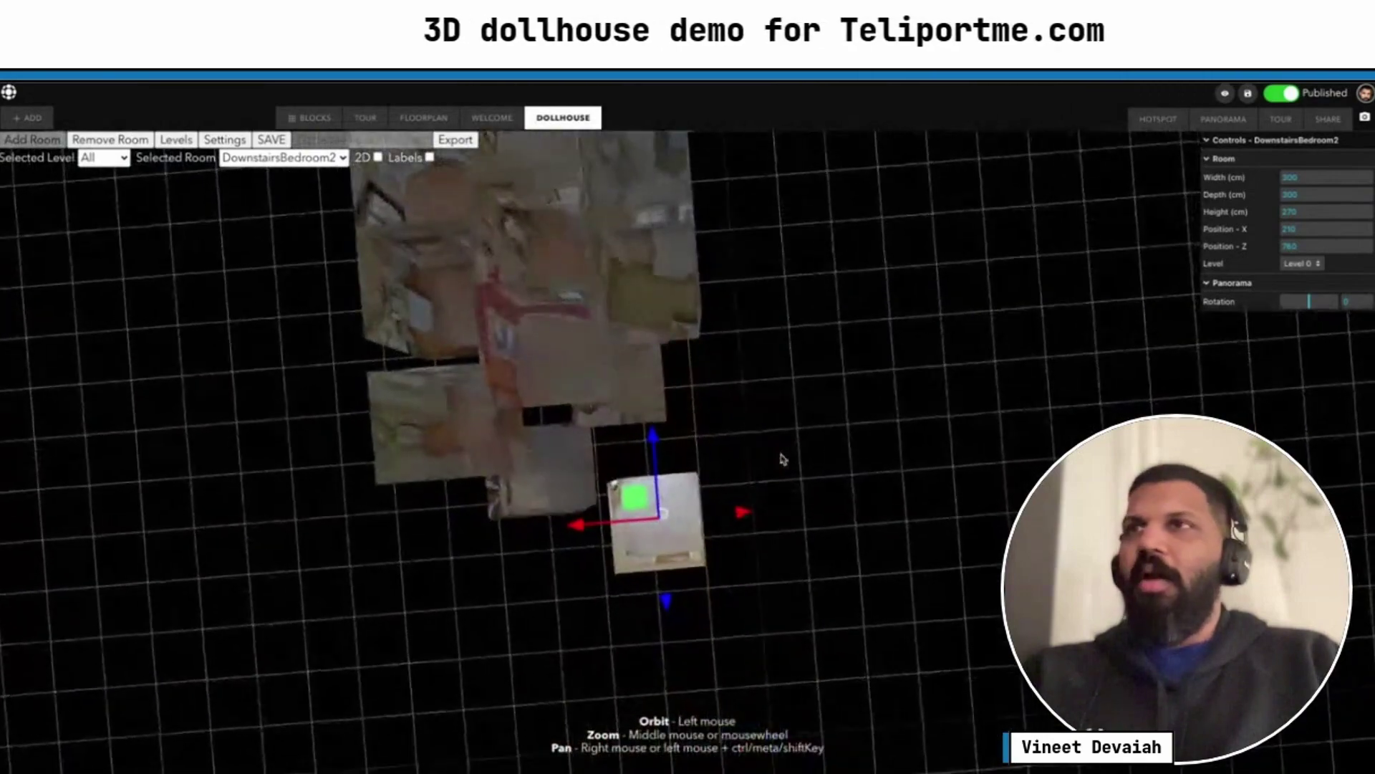
scroll(782, 459, up, 5)
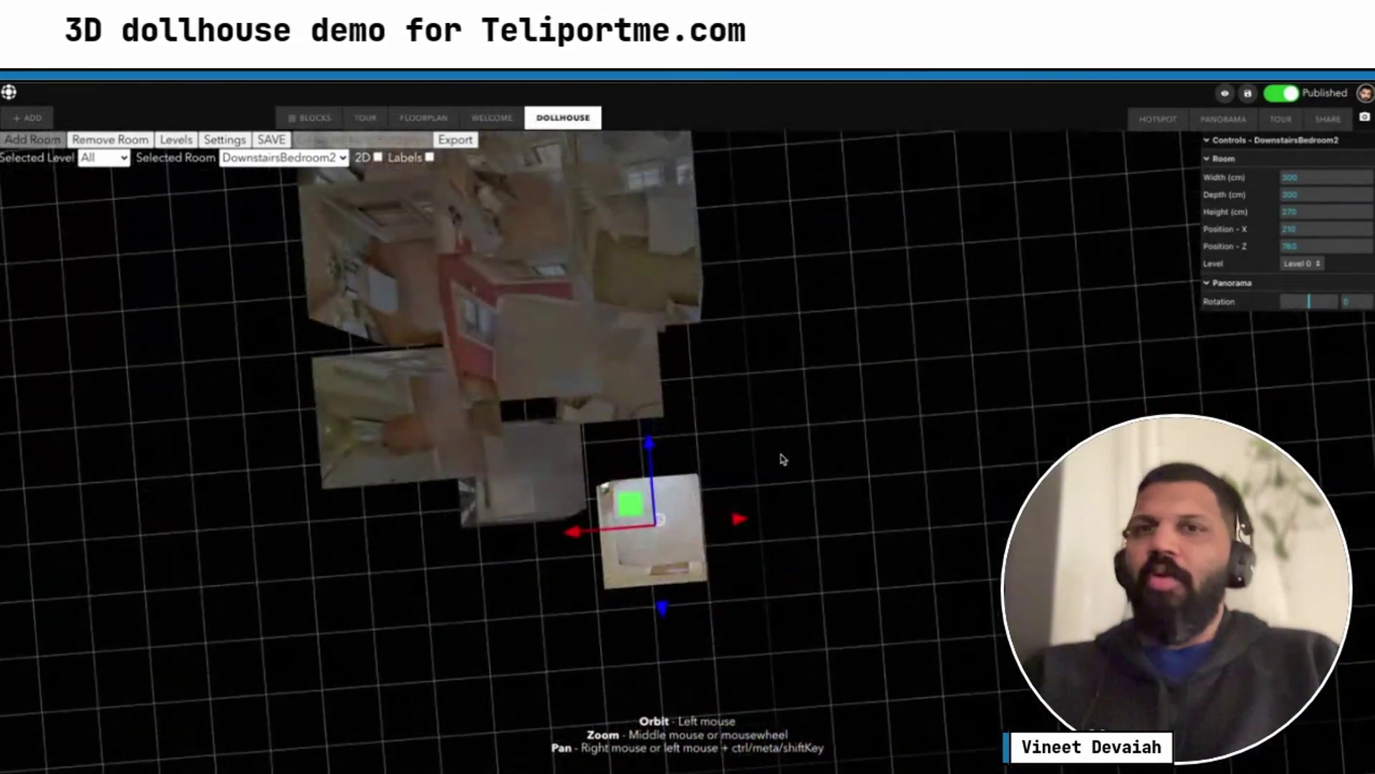
key(ctrl+Up)
click(783, 459)
drag(765, 377, 717, 401)
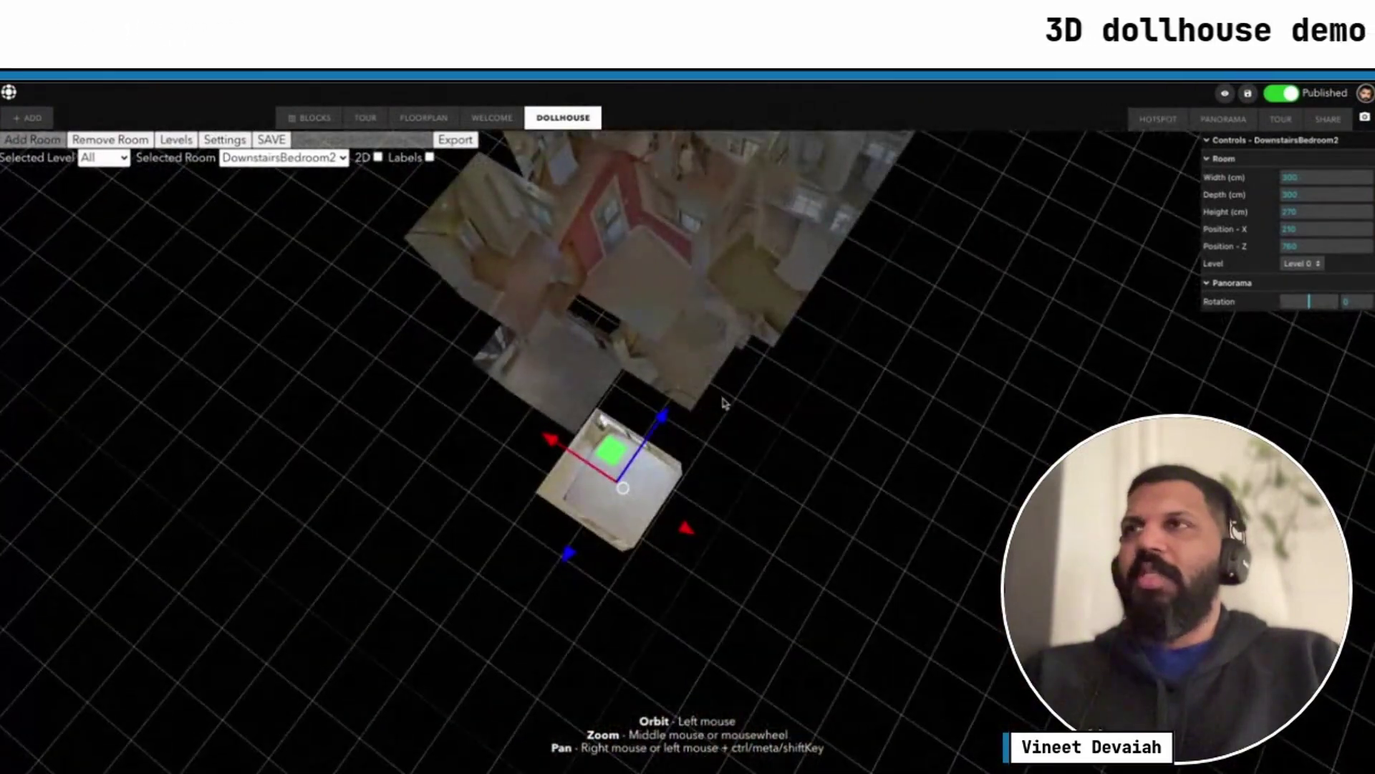
drag(751, 354, 644, 251)
Limit the dollhouse display to the rooms on Level 0
click(107, 159)
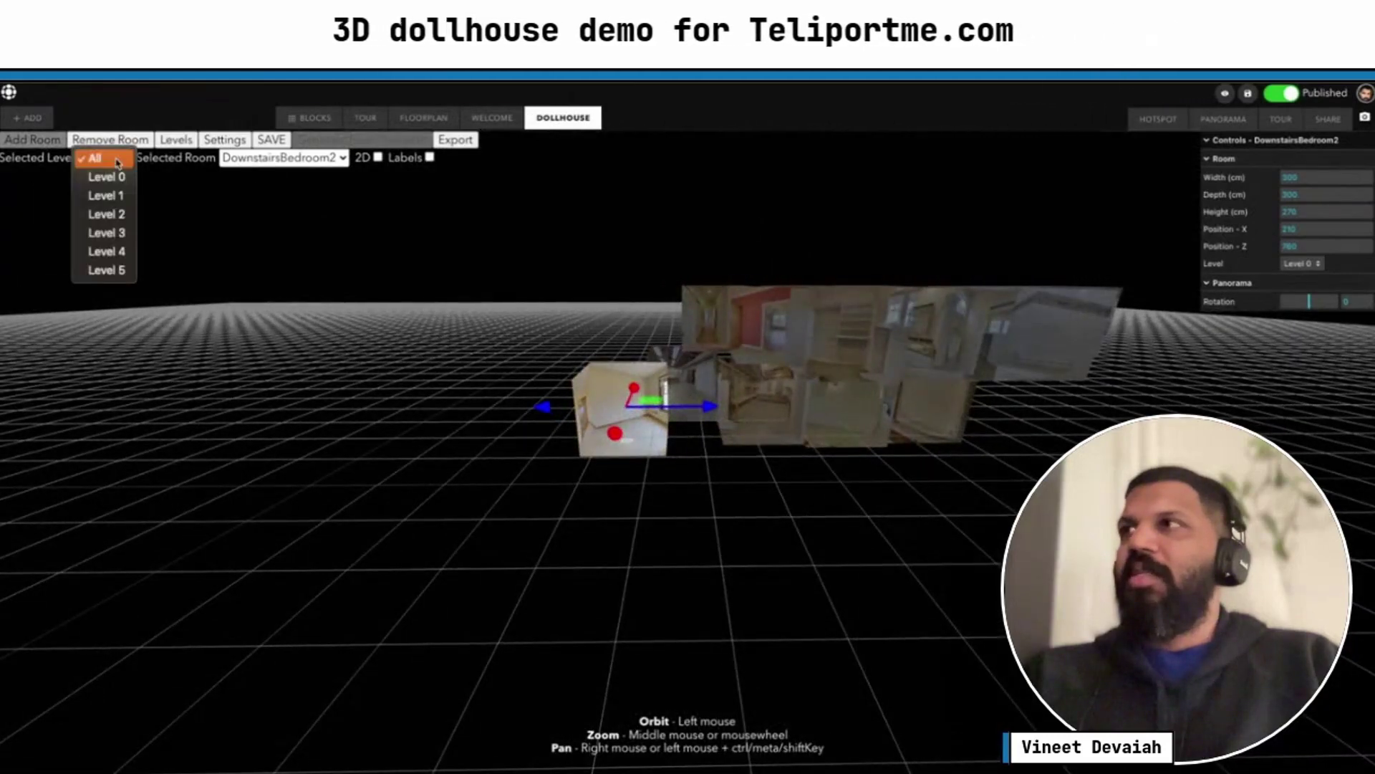
click(246, 276)
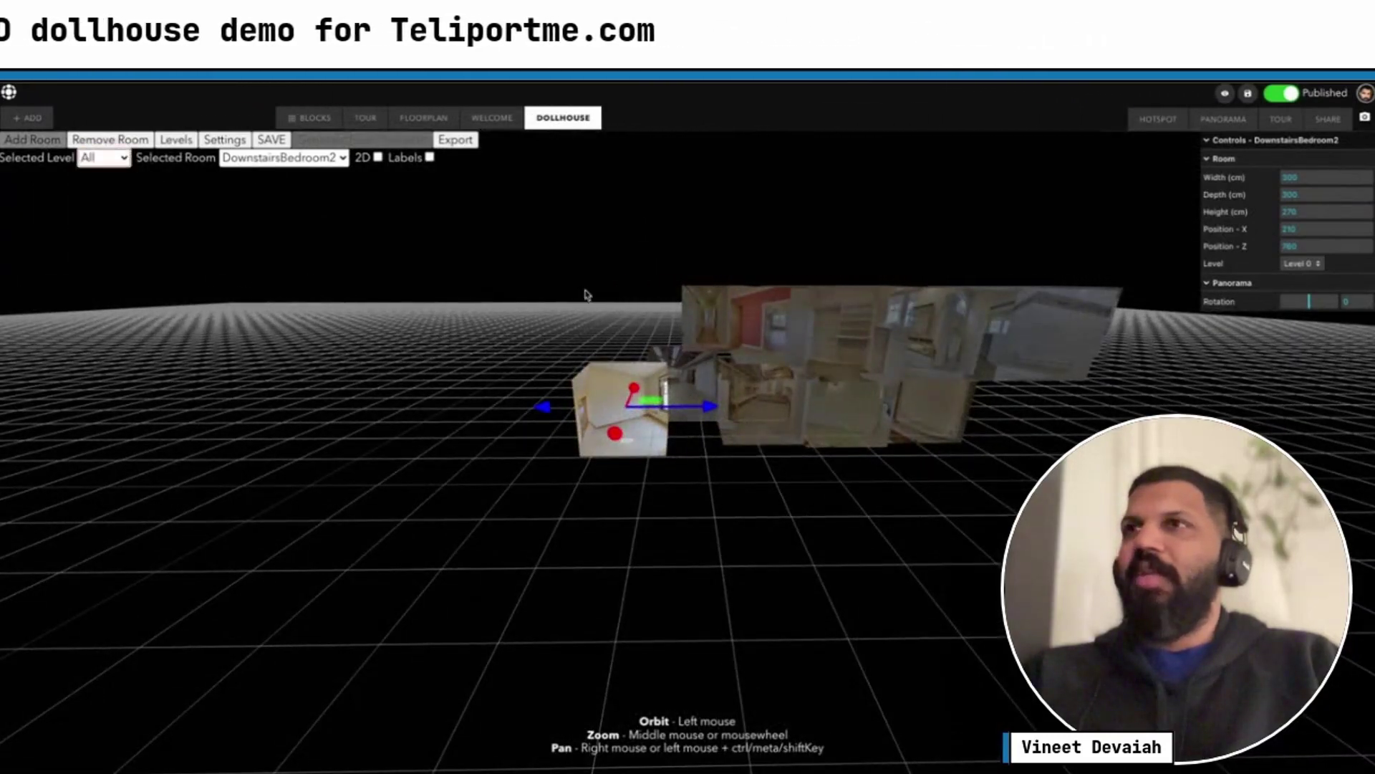
click(100, 159)
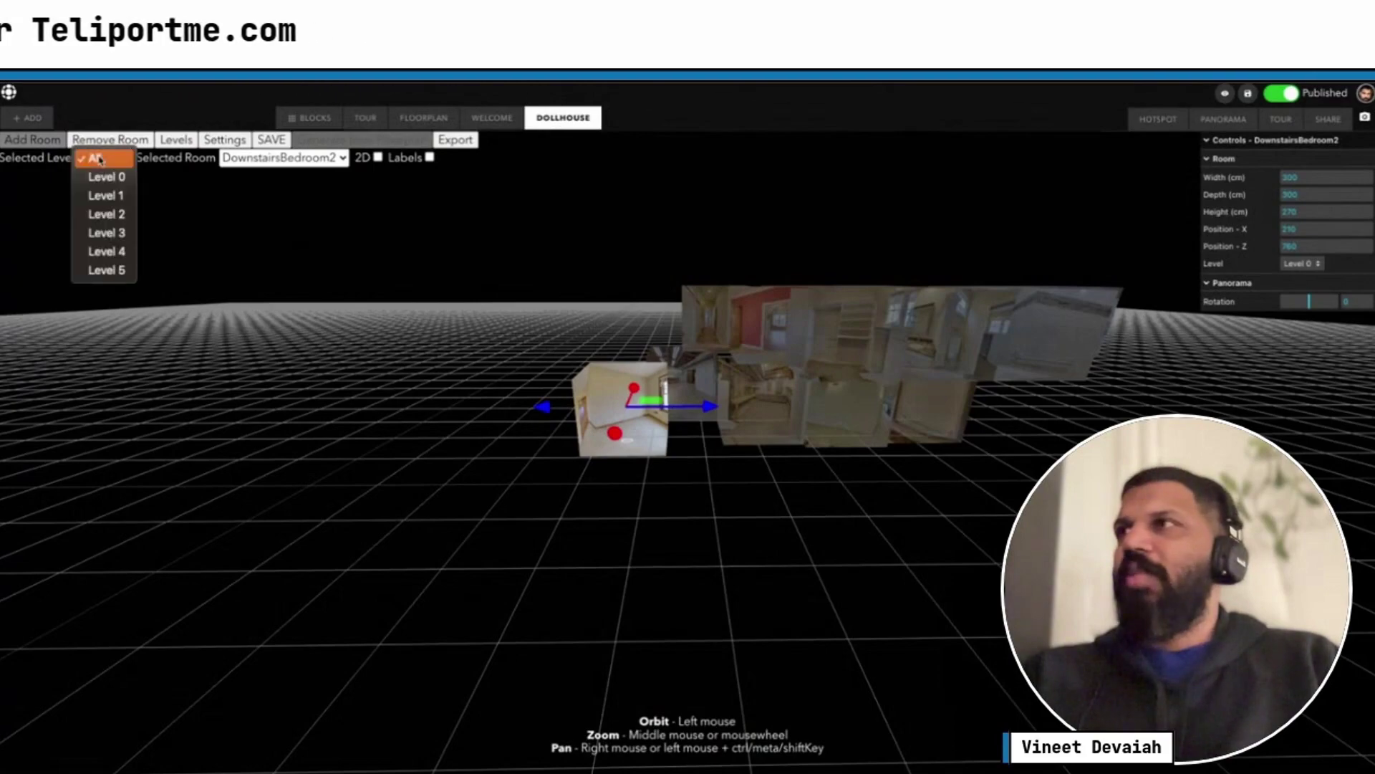
click(102, 178)
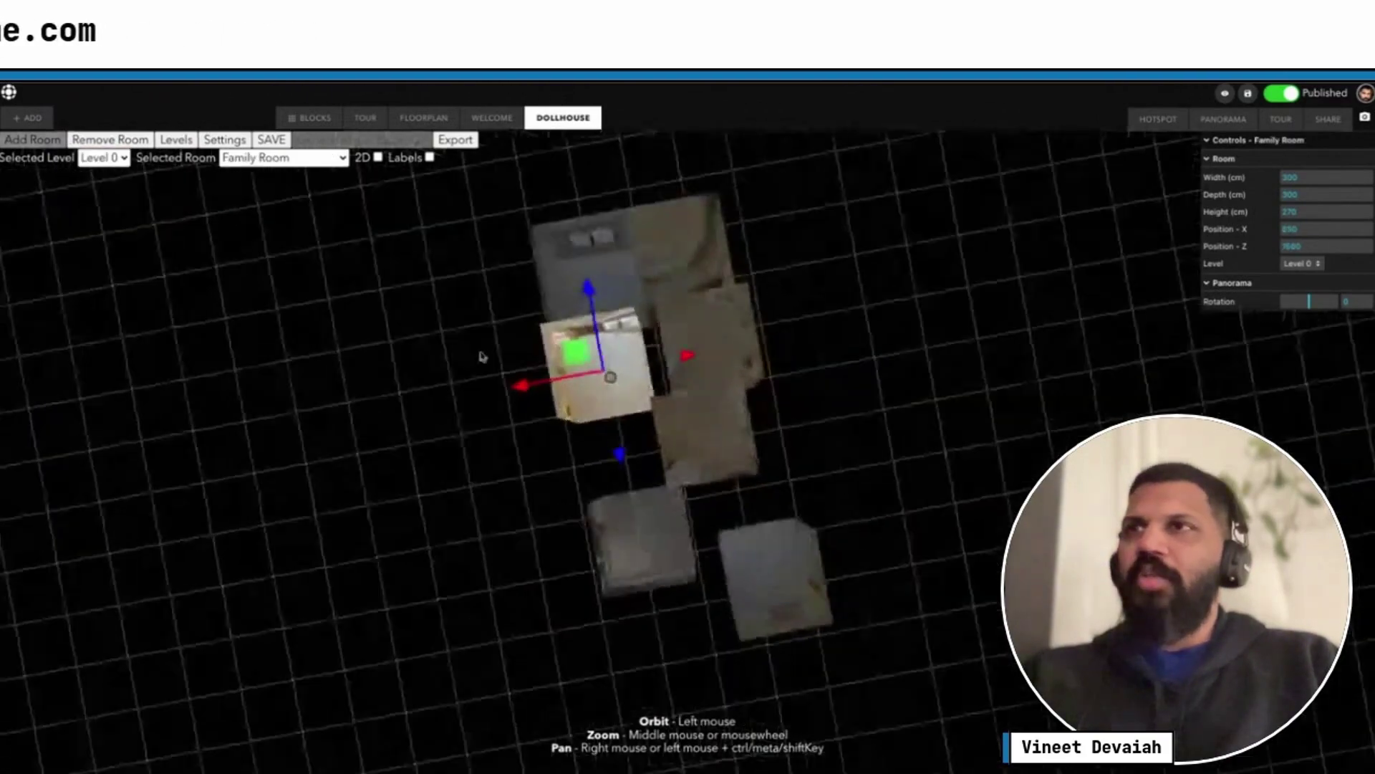
Show the room labels and select Downstairs Bath, Down Stairs Bedroom and Downstairs Hall in turn
drag(453, 351, 437, 401)
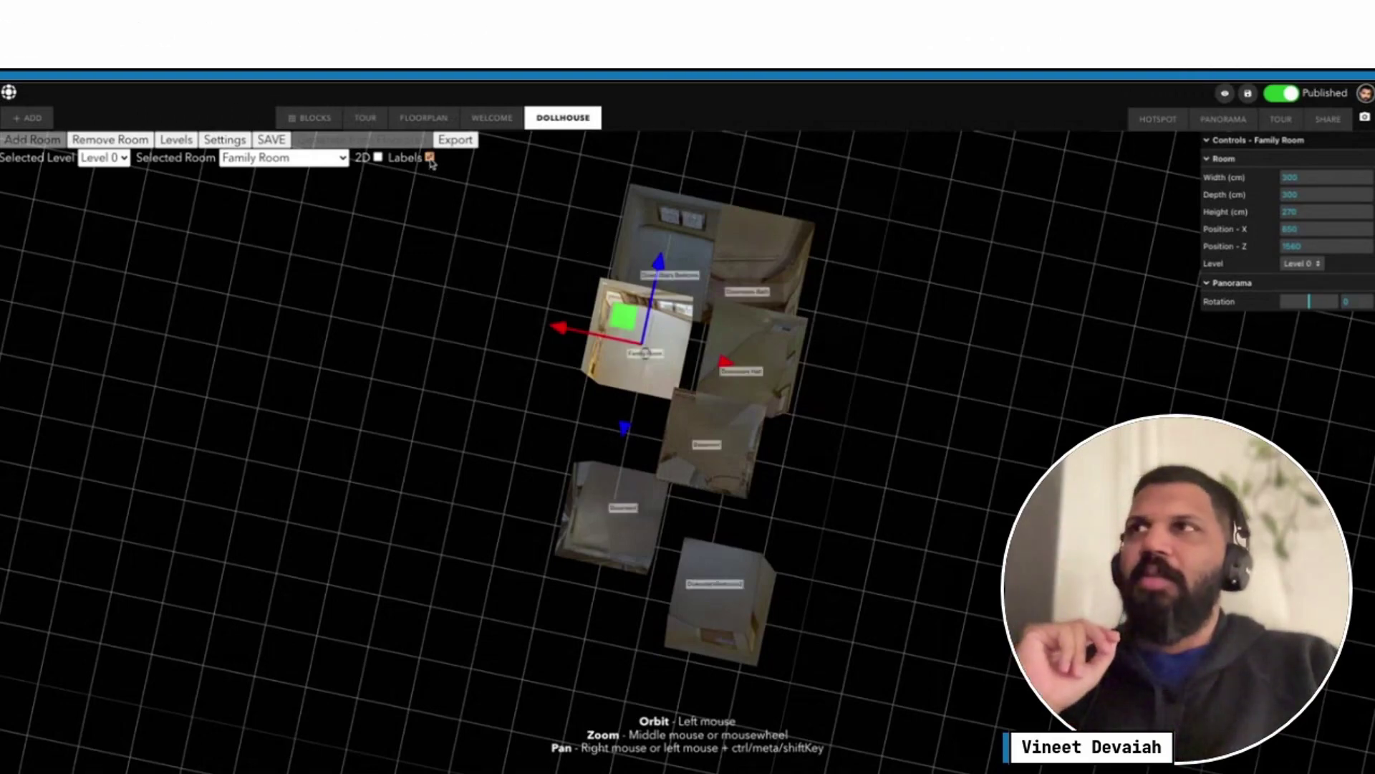
click(748, 297)
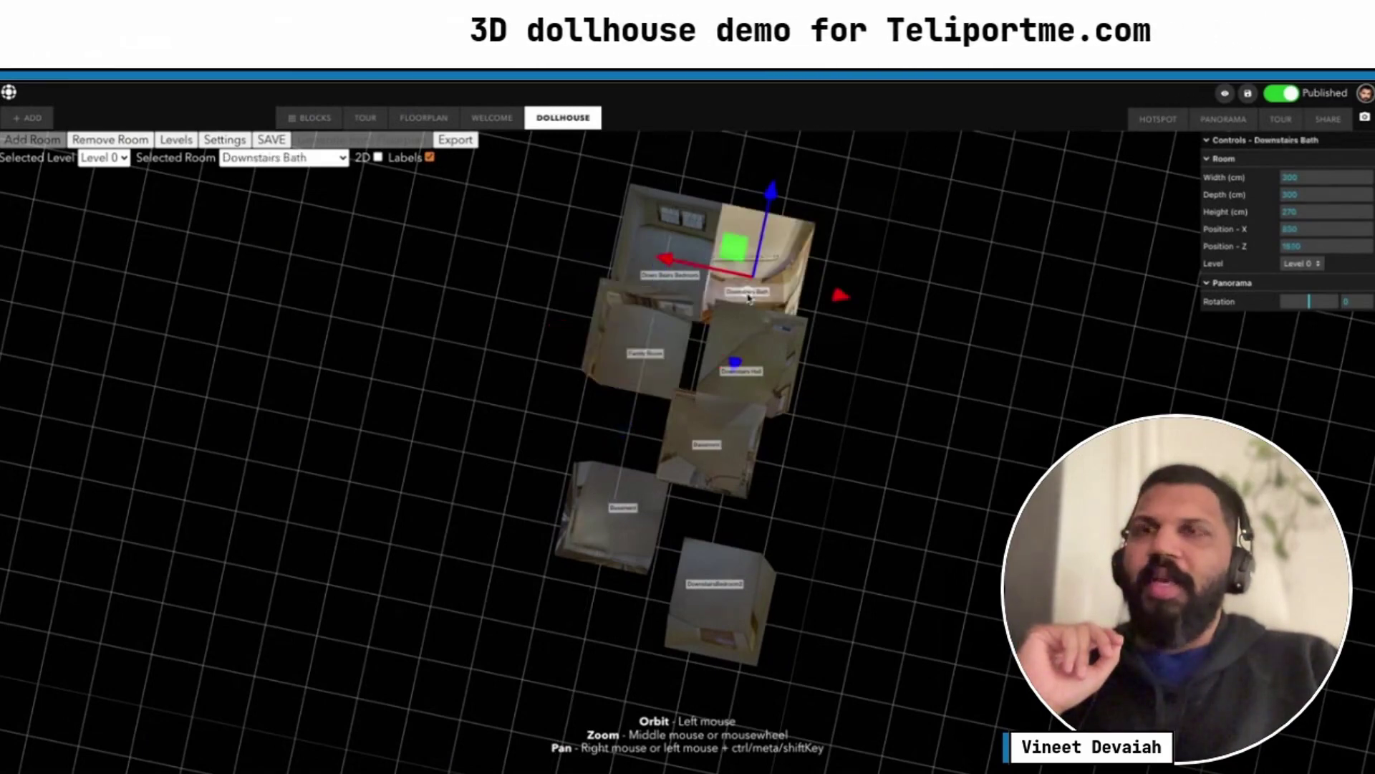
click(670, 276)
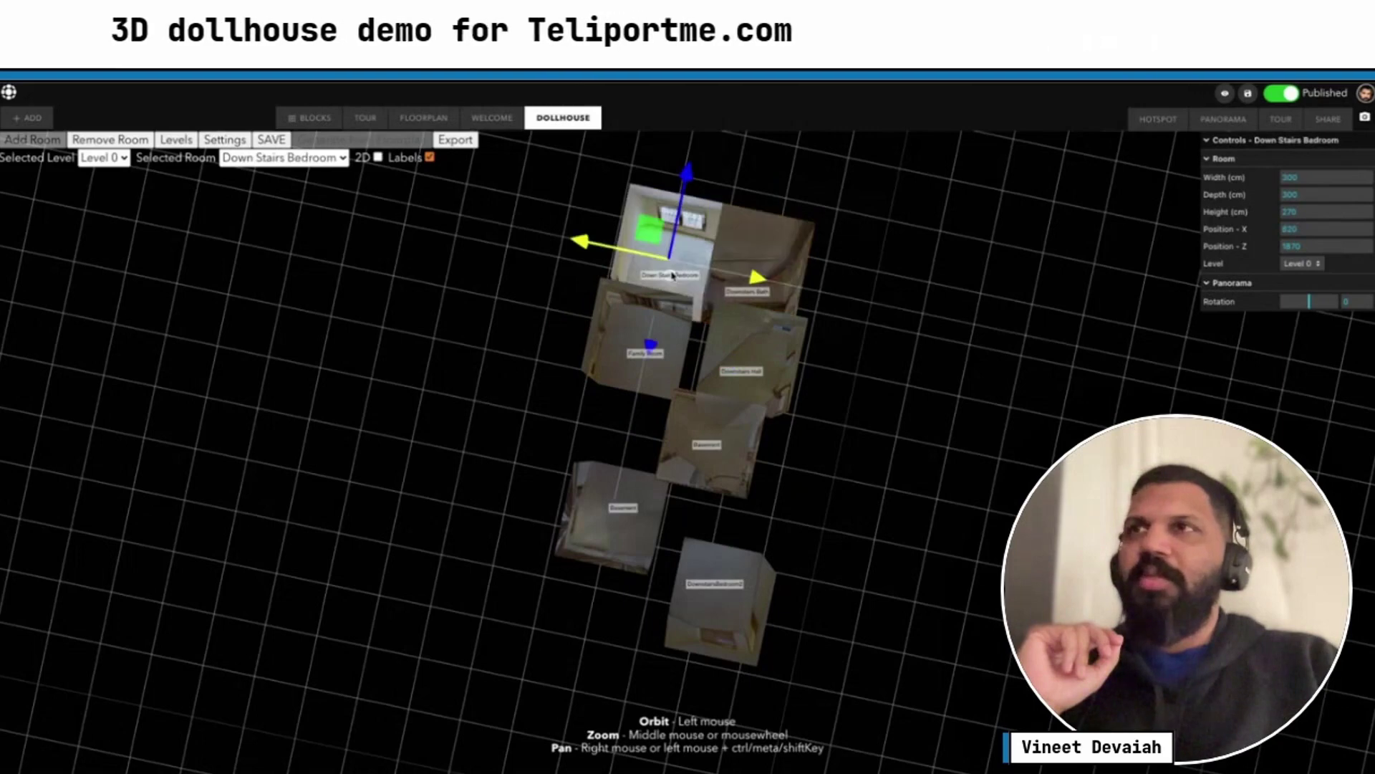
click(747, 374)
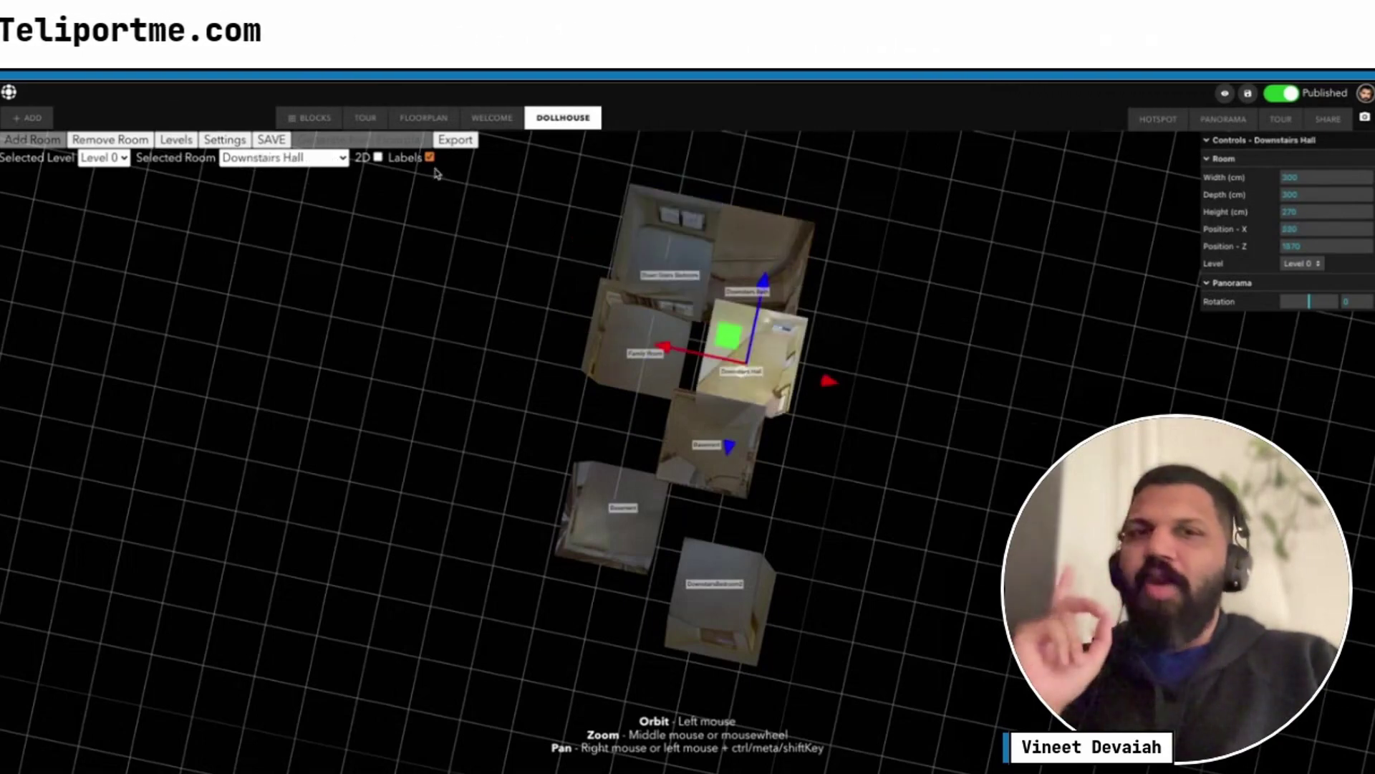
Switch the dollhouse to the 2D plan and nudge Downstairs Hall sideways to about X 280
click(378, 159)
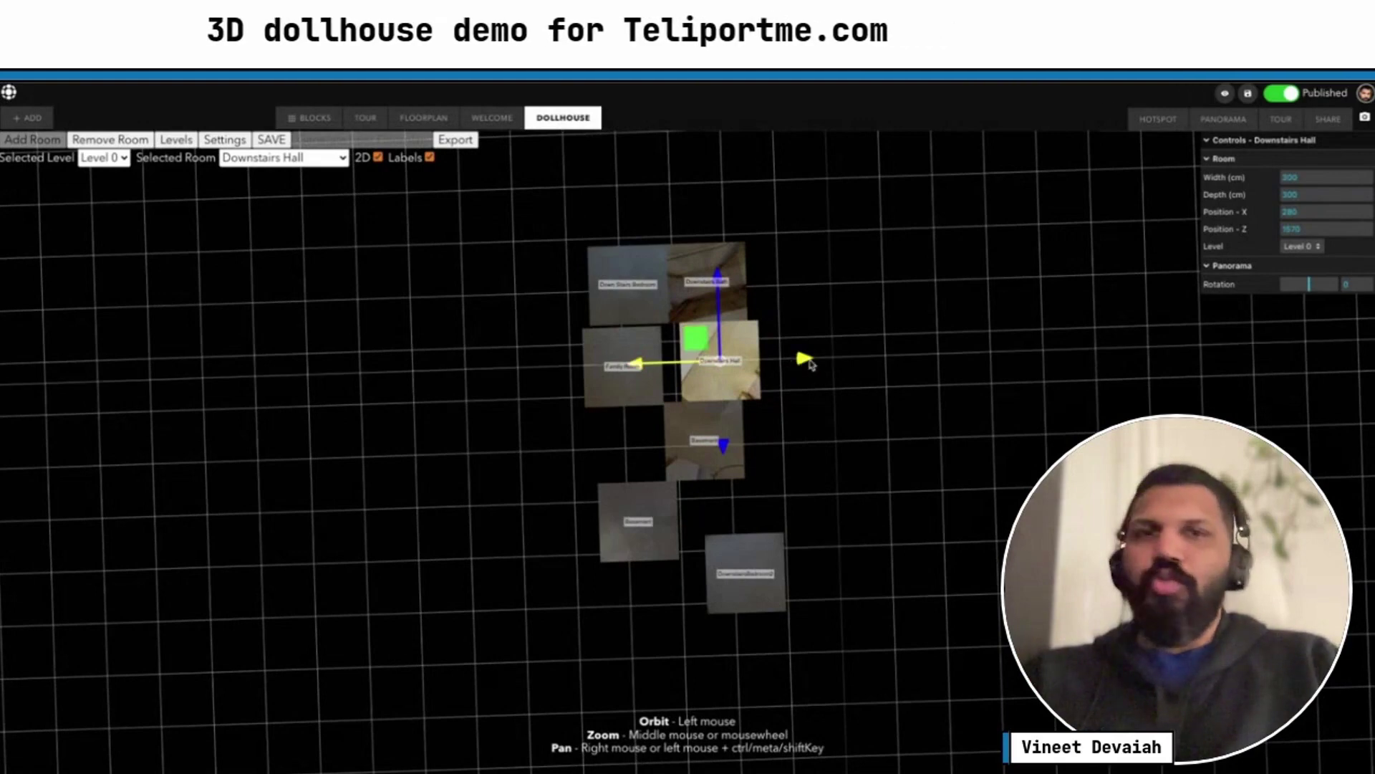
mouse_move(801, 362)
mouse_down()
mouse_move(1021, 358)
mouse_move(806, 366)
mouse_up()
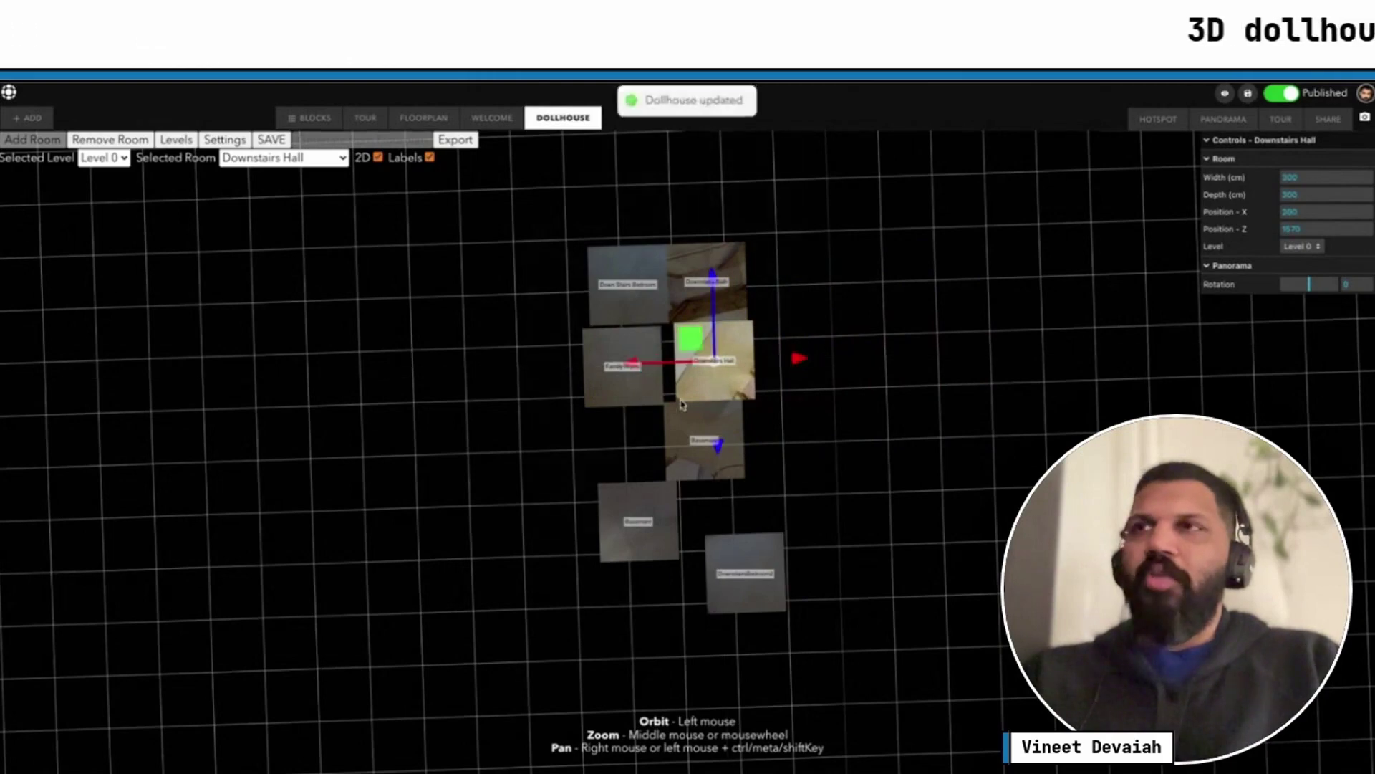
drag(688, 348, 694, 348)
Move DownstairsBedroom2 flush against the neighbouring room at the end of the plan, at about X 310, Z 970
click(750, 579)
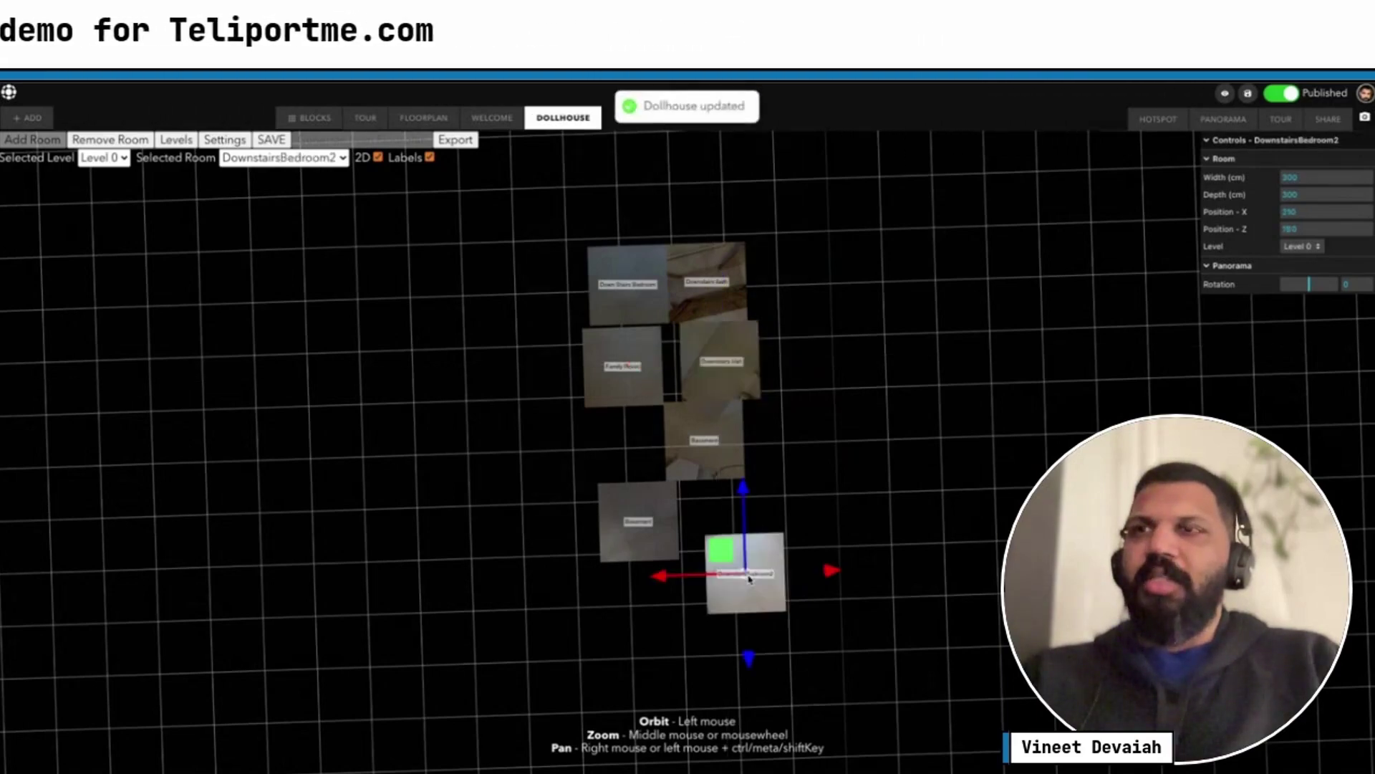
drag(724, 555, 708, 502)
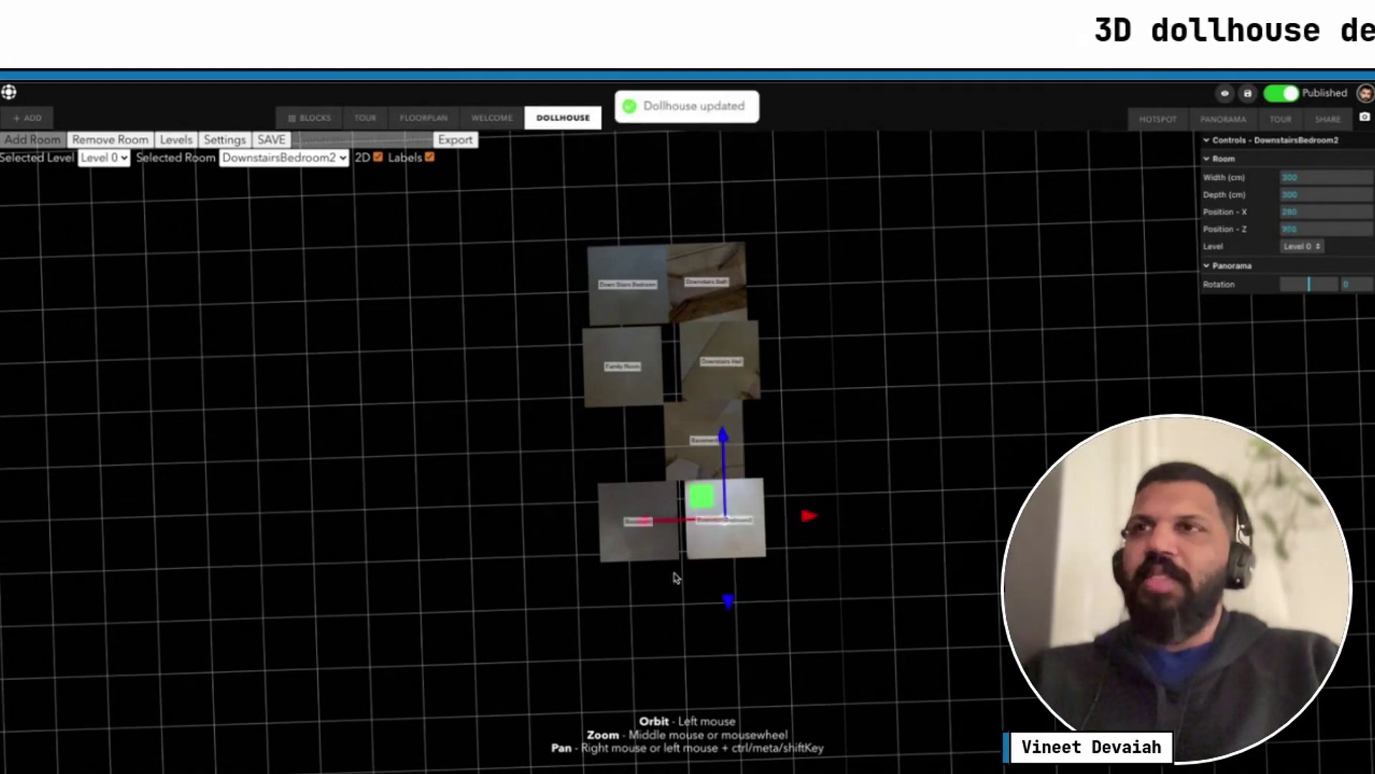
drag(706, 505, 702, 494)
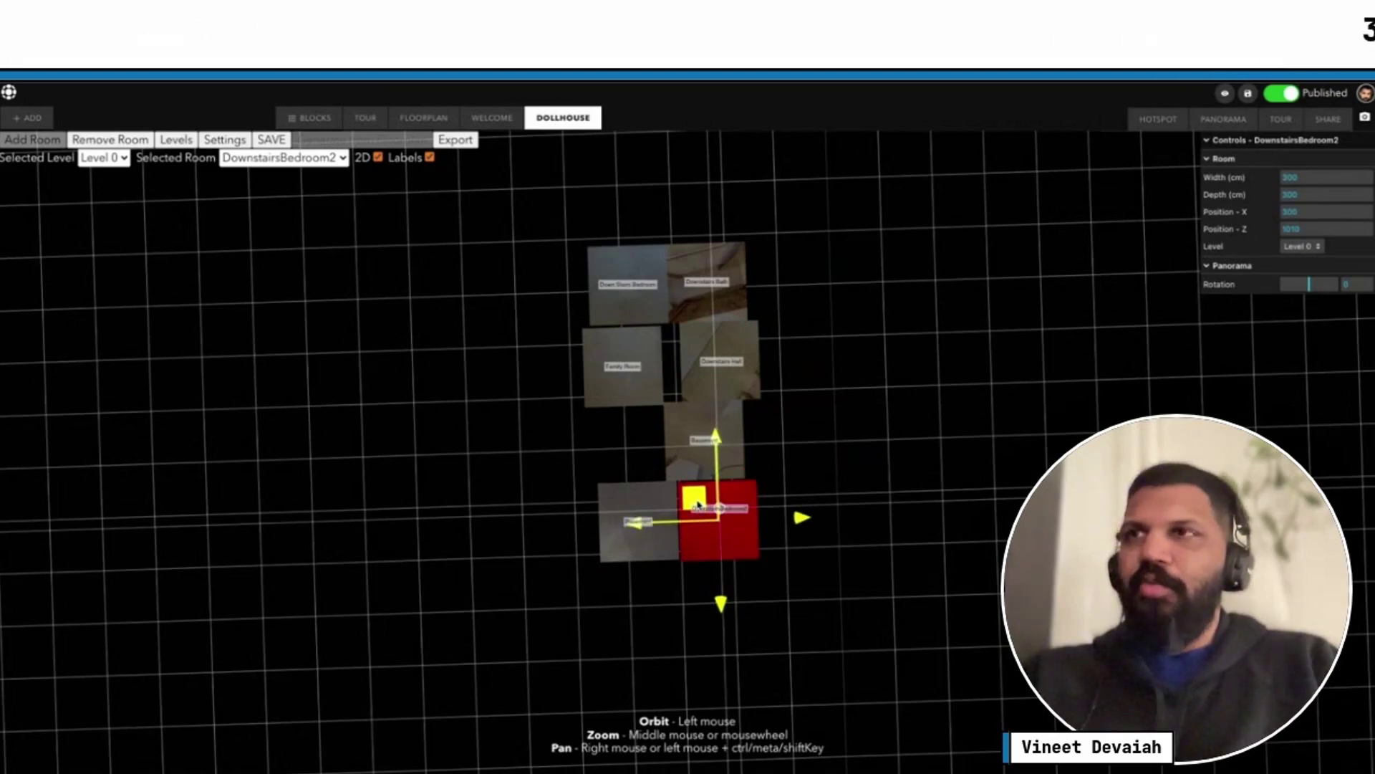
drag(698, 505, 697, 503)
click(699, 504)
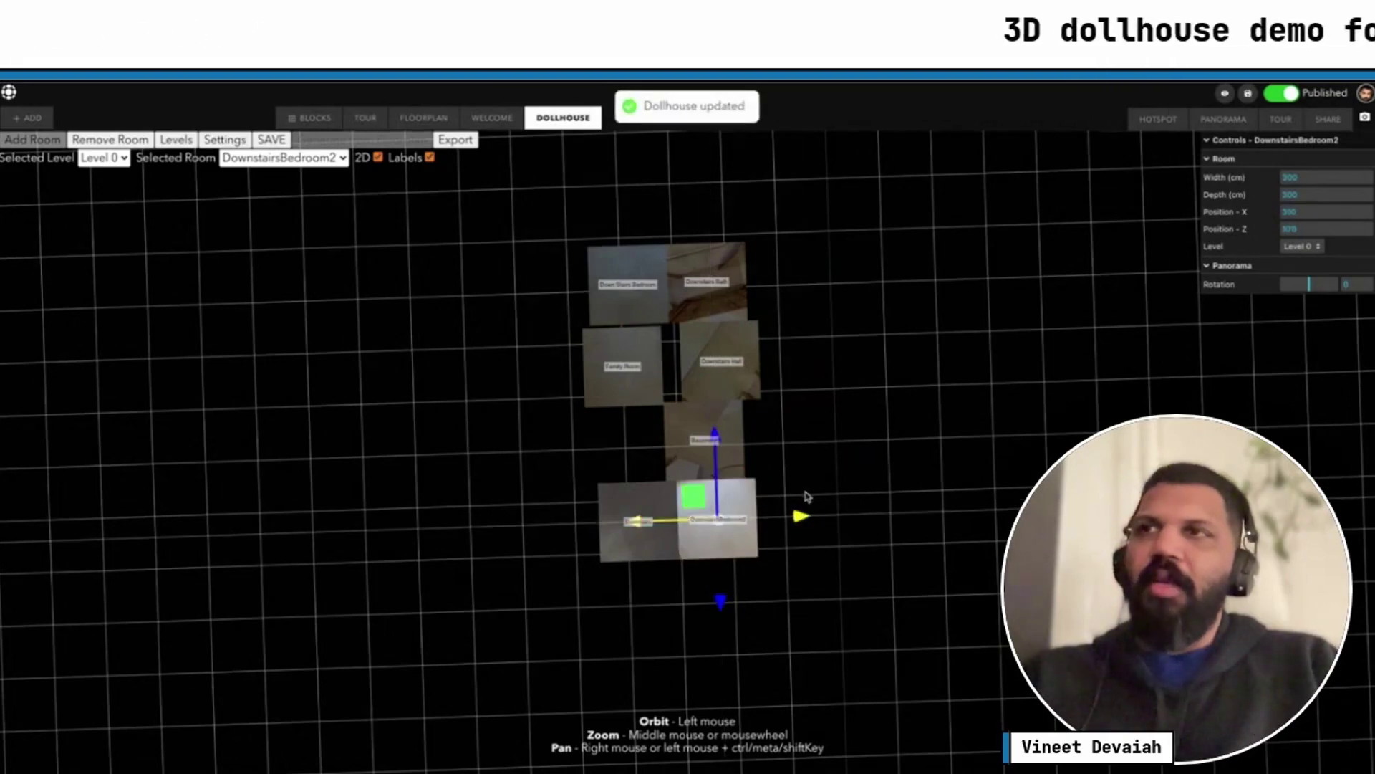
Move the Family Room flush against Downstairs Hall, at about X 600, Z 1570
click(710, 375)
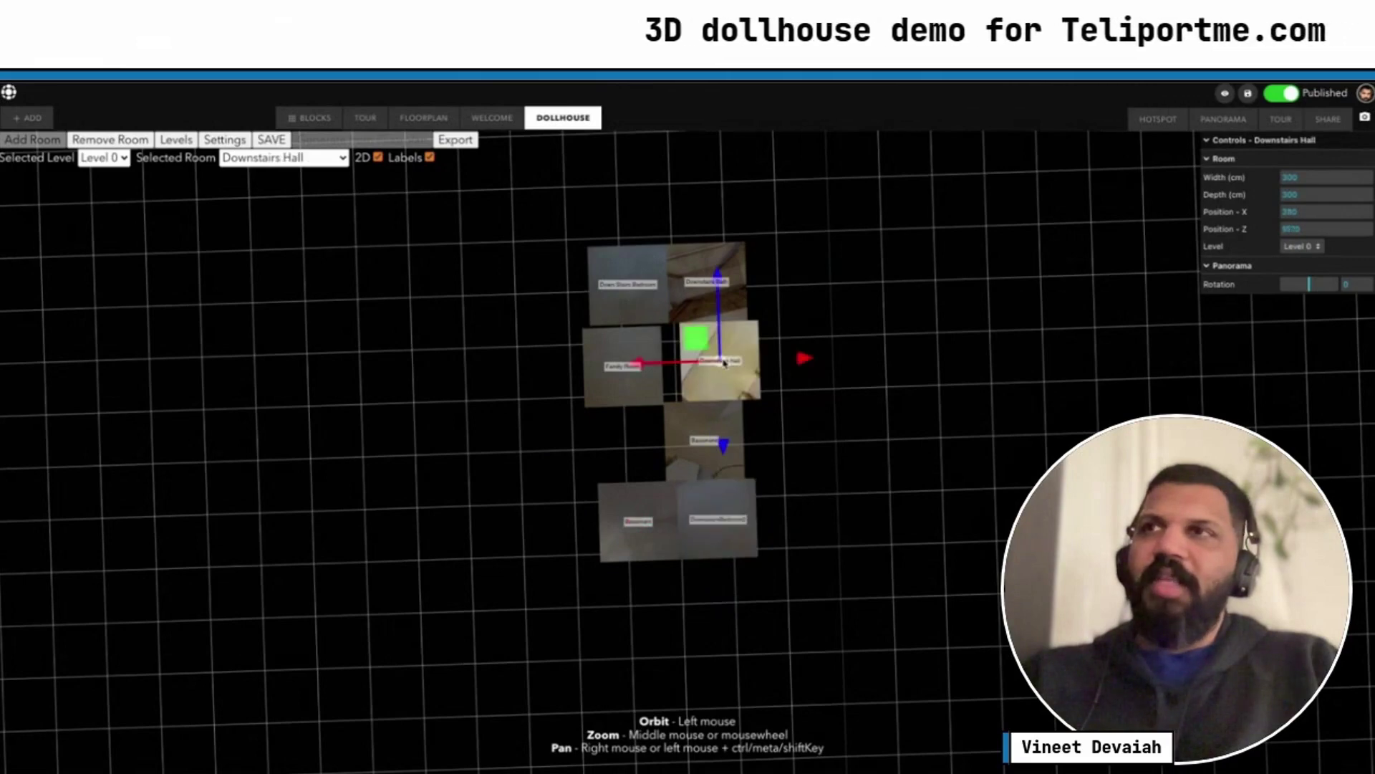
click(623, 374)
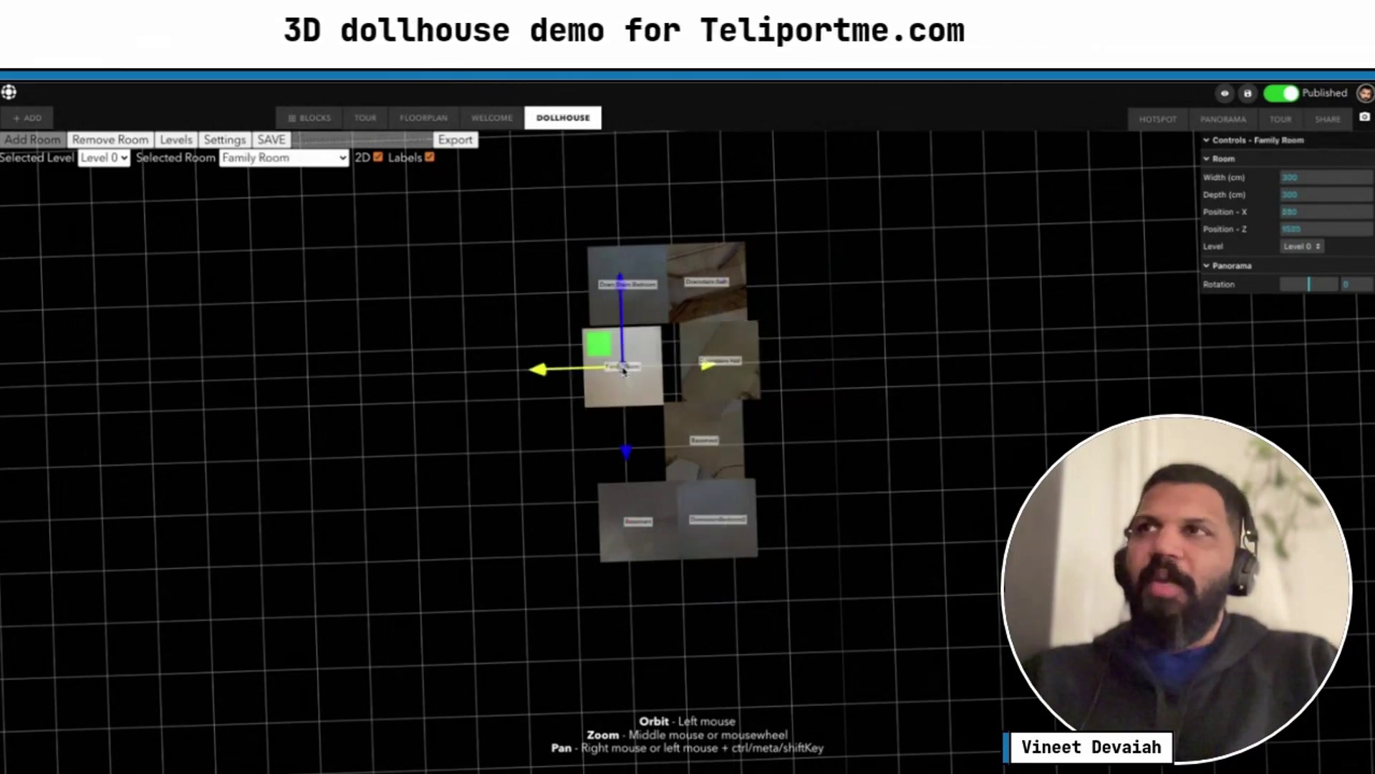
drag(596, 351, 595, 343)
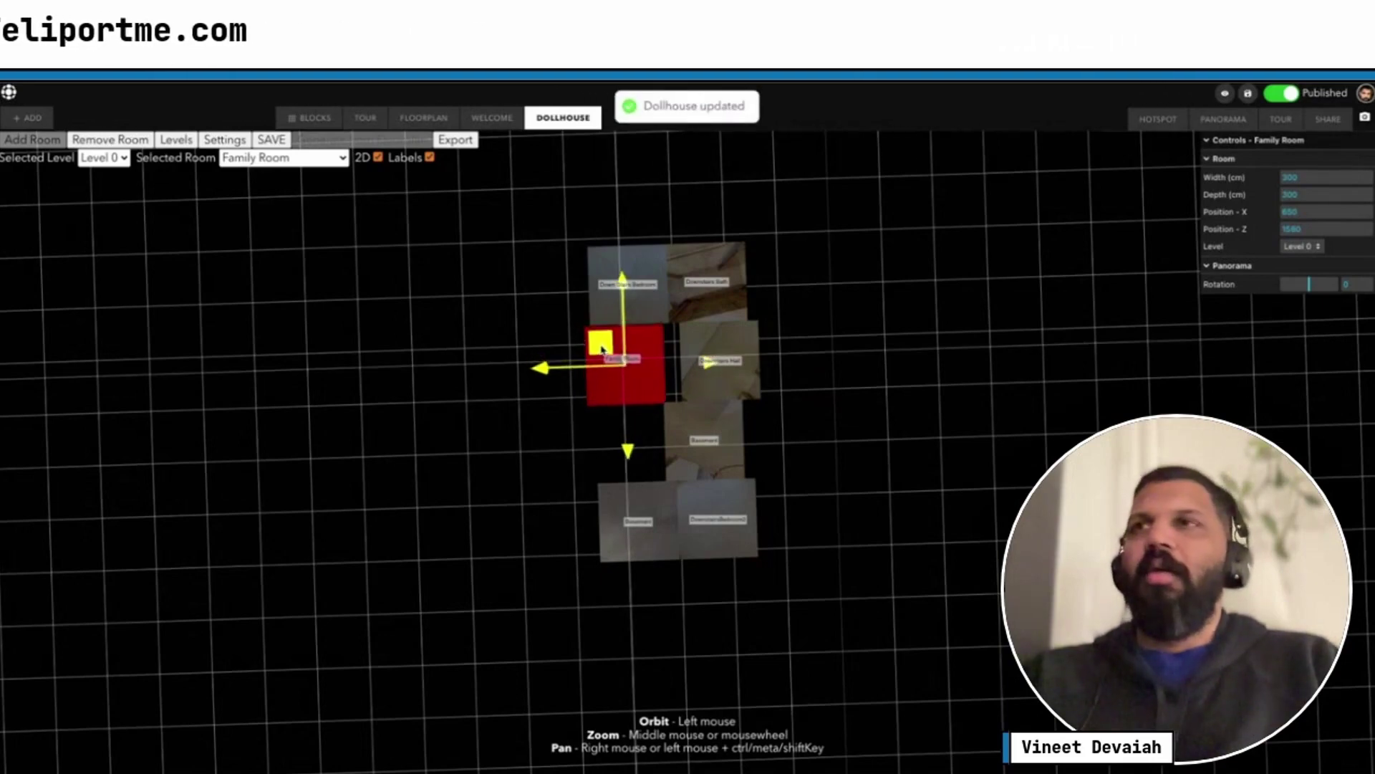
drag(611, 347, 614, 347)
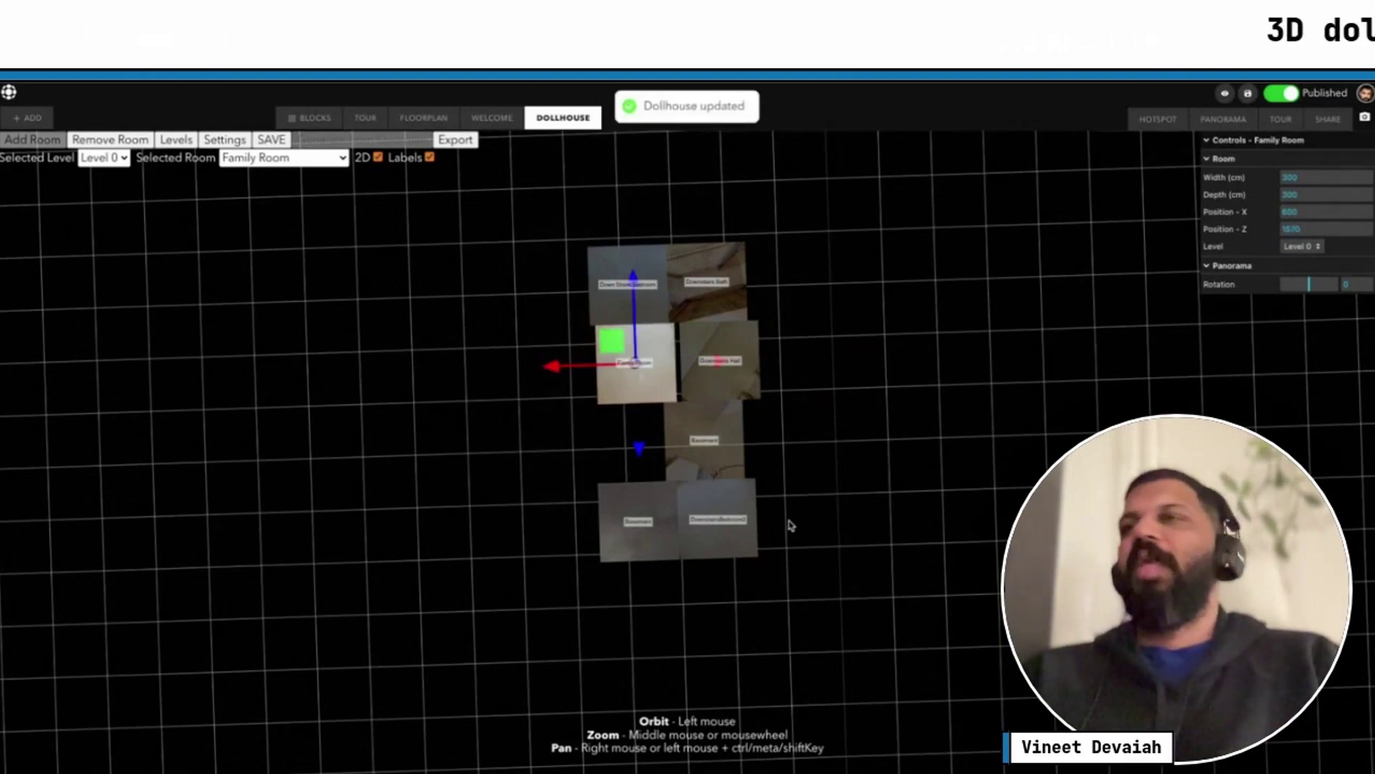
Check the Level 0 room arrangement in the 3D dollhouse and return to the 2D plan
click(379, 158)
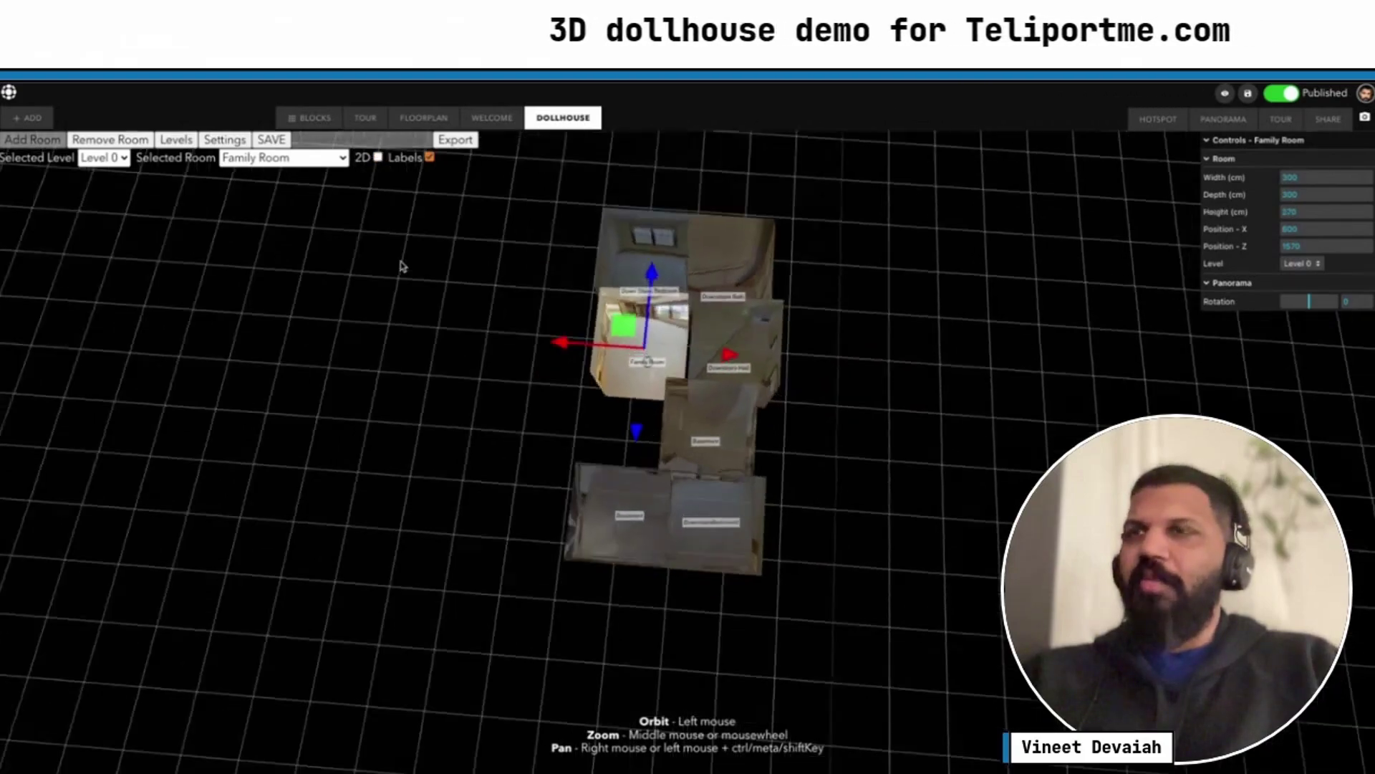
drag(414, 269, 608, 351)
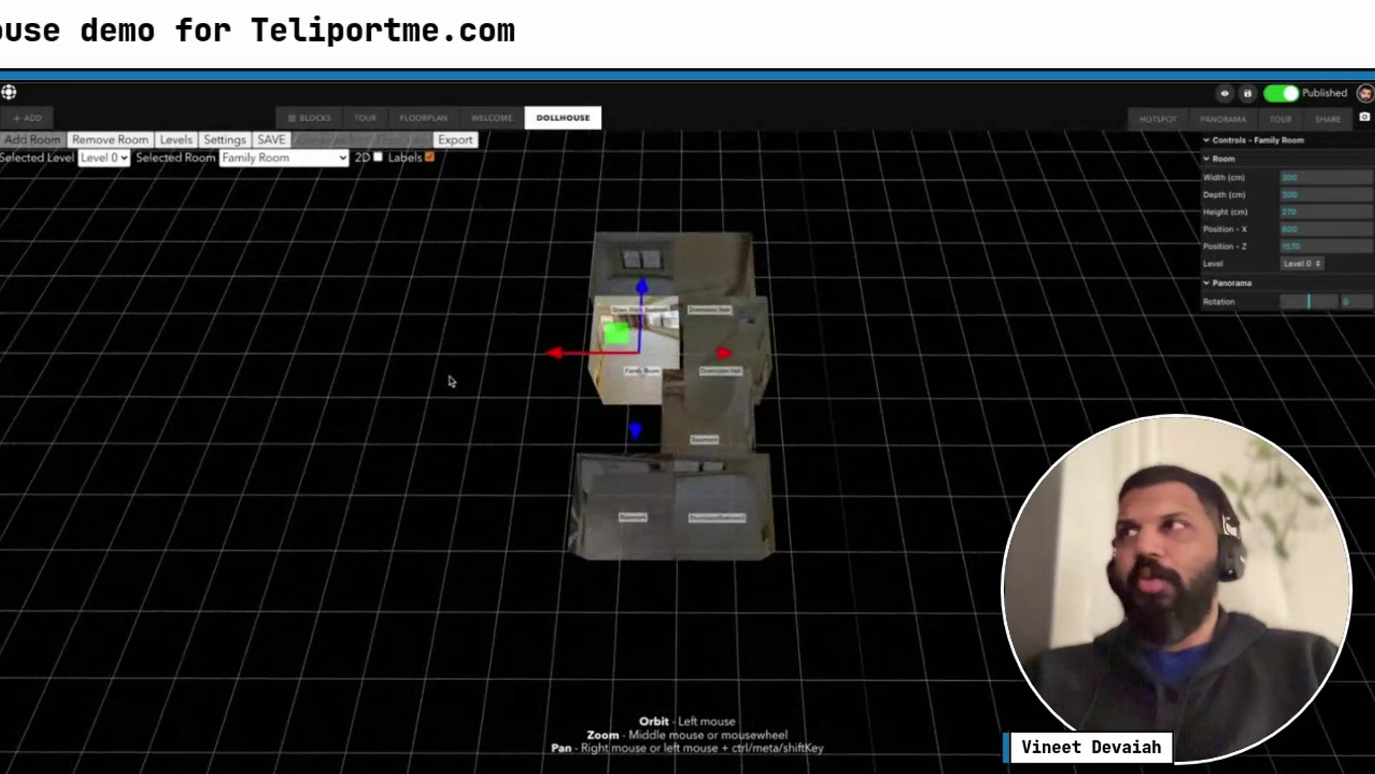
click(378, 157)
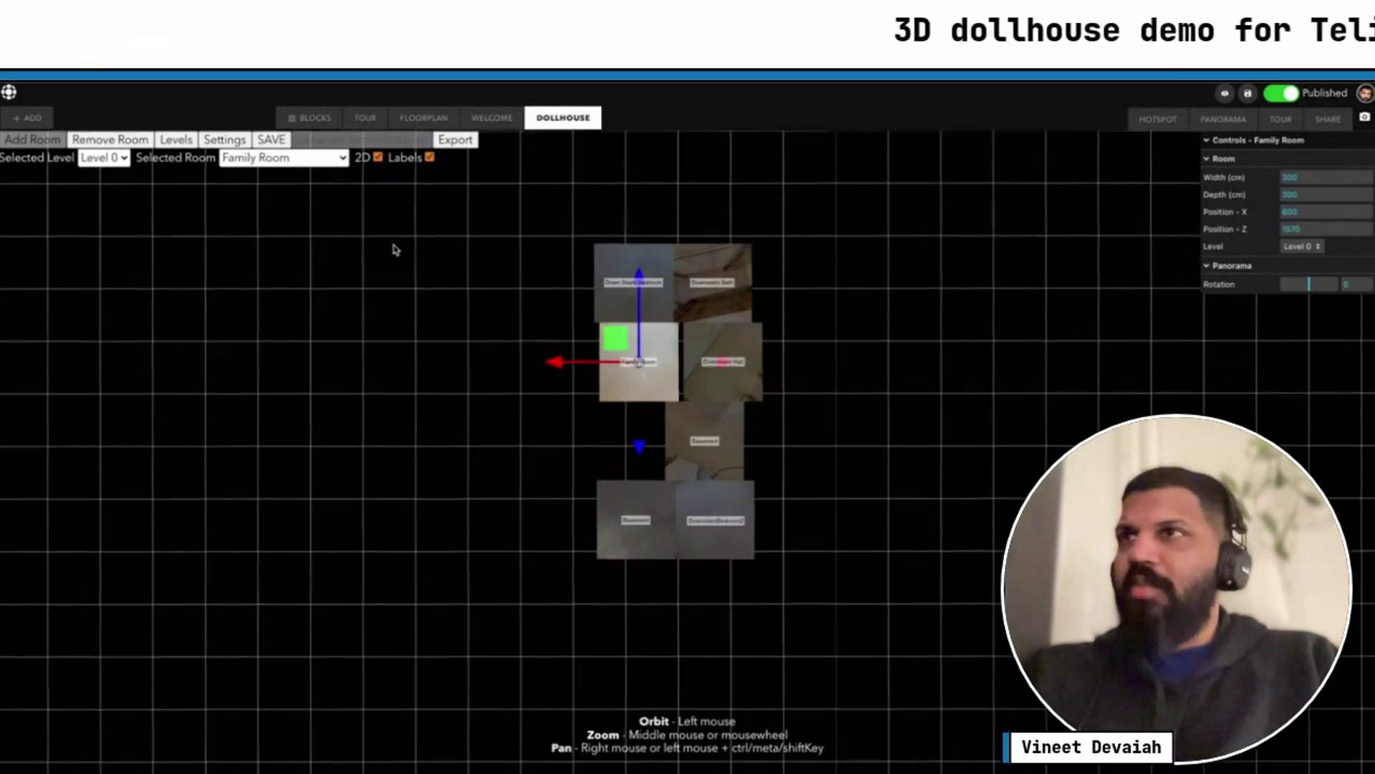
drag(393, 159, 629, 224)
Display only the Level 1 rooms in the 2D plan and view their layout from several angles
click(103, 157)
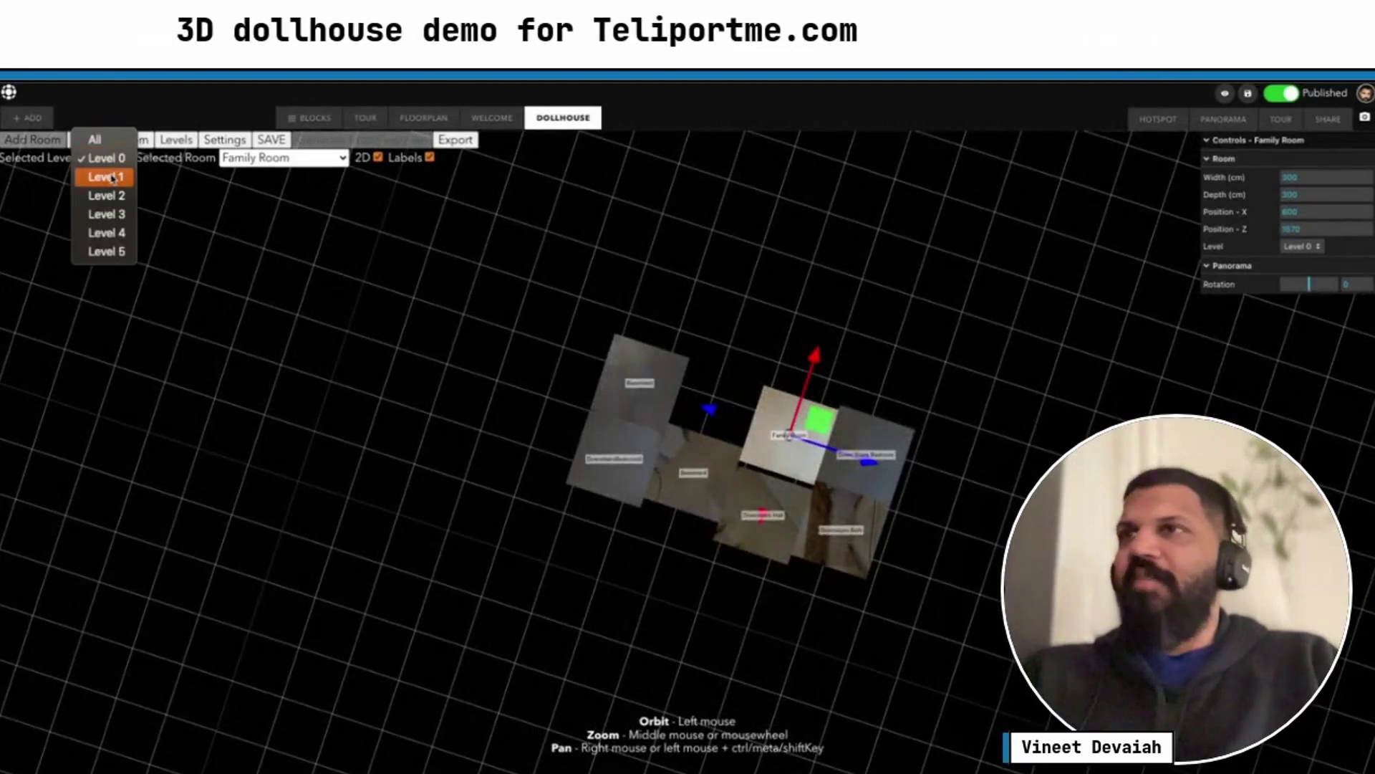
click(112, 177)
drag(587, 450, 860, 559)
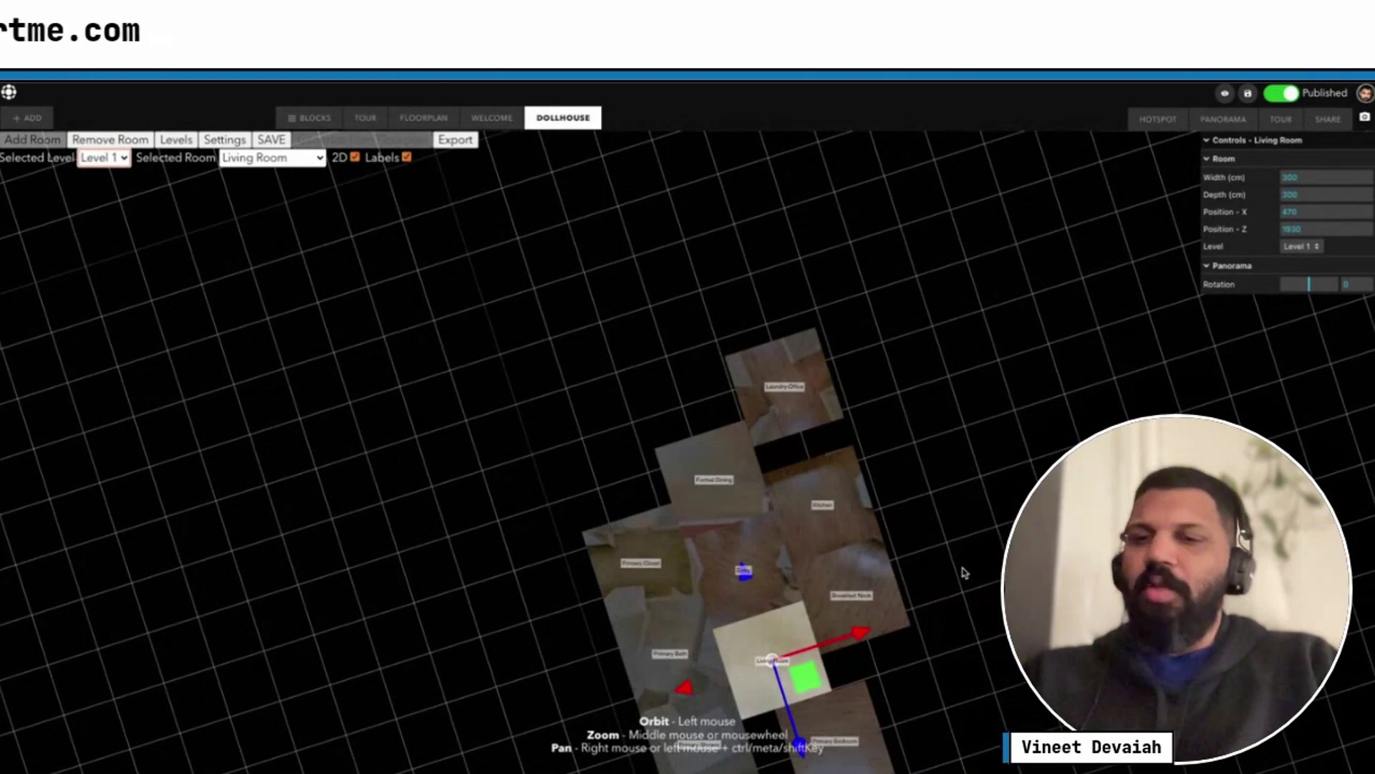
drag(964, 572, 725, 455)
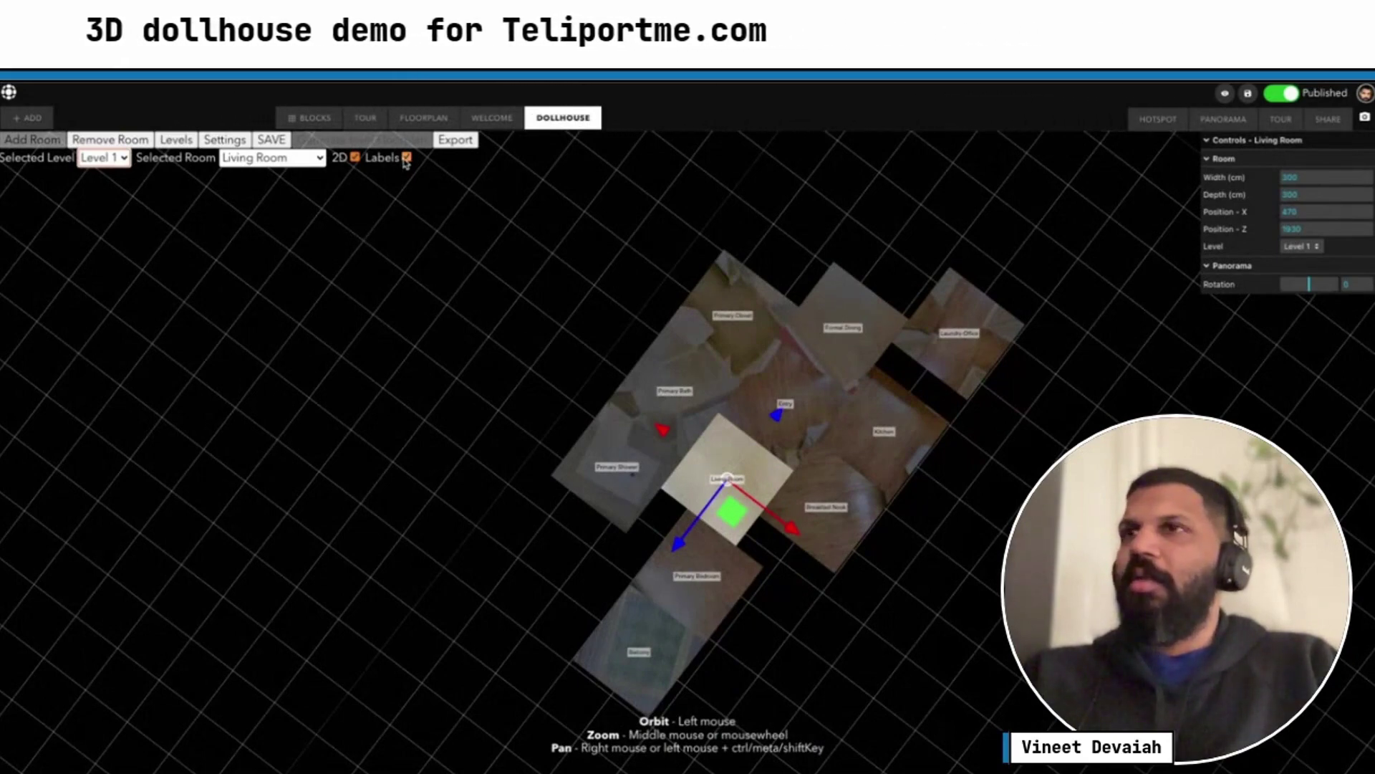
Switch the dollhouse to 3D and show all levels together, viewing the stacked rooms from several angles
click(353, 158)
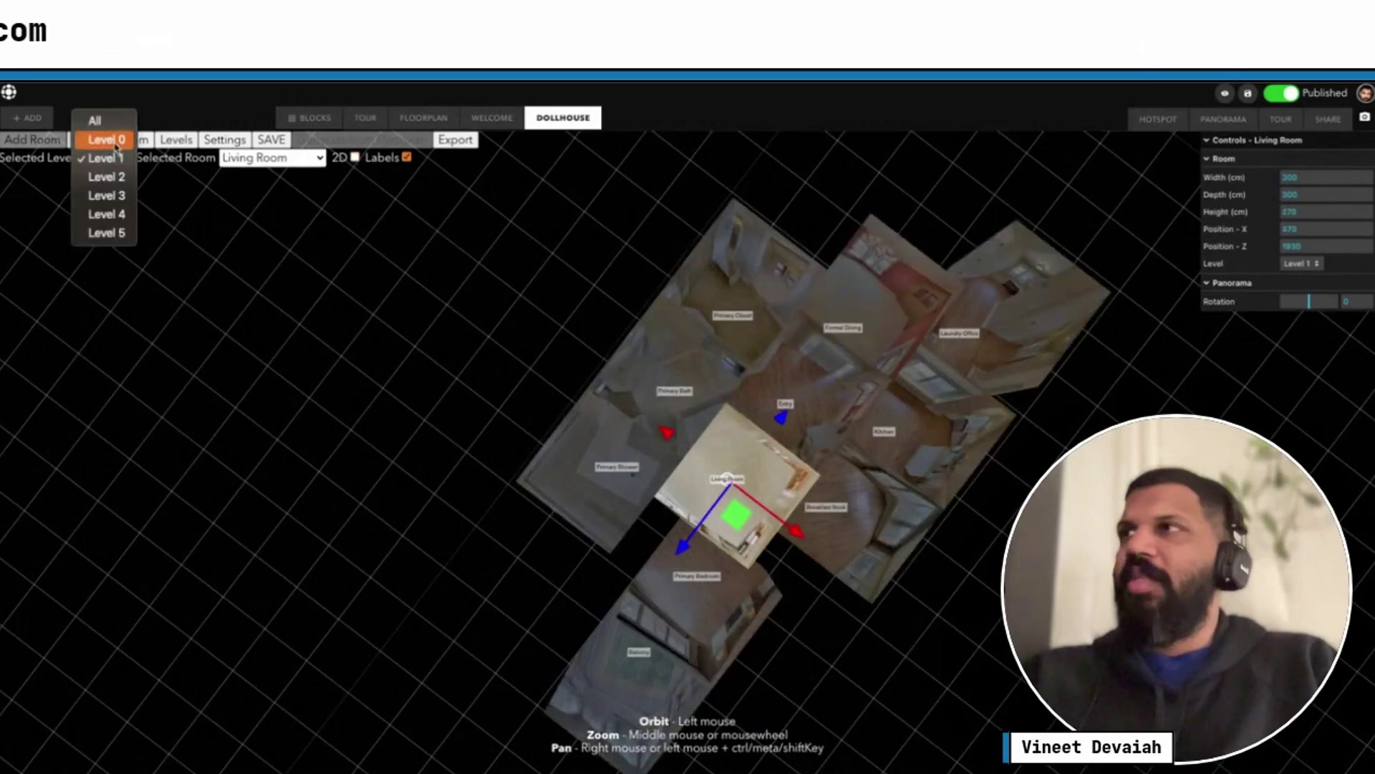
click(108, 129)
drag(316, 316, 959, 632)
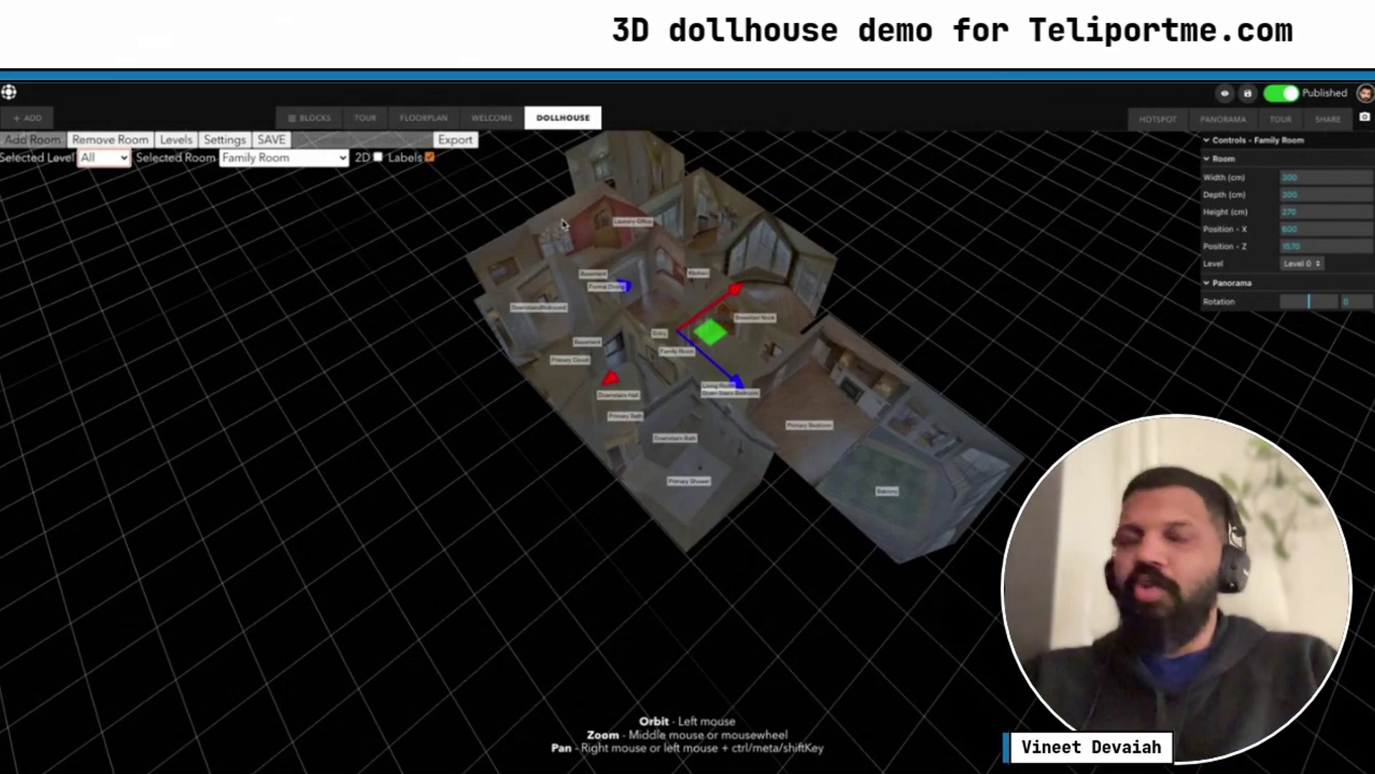
drag(348, 310, 321, 310)
Set the dollhouse's default camera position to a low, angled side view that shows all levels
click(232, 142)
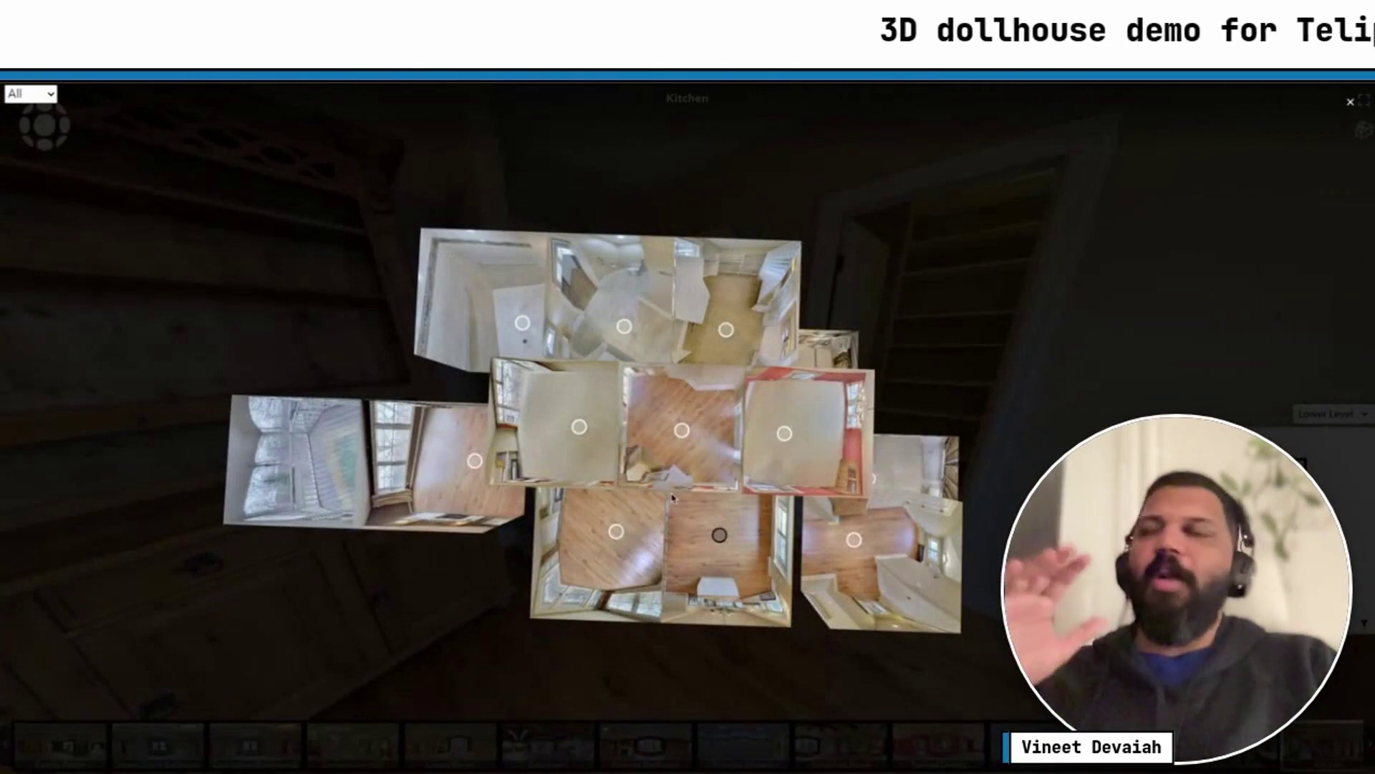
drag(672, 498, 621, 383)
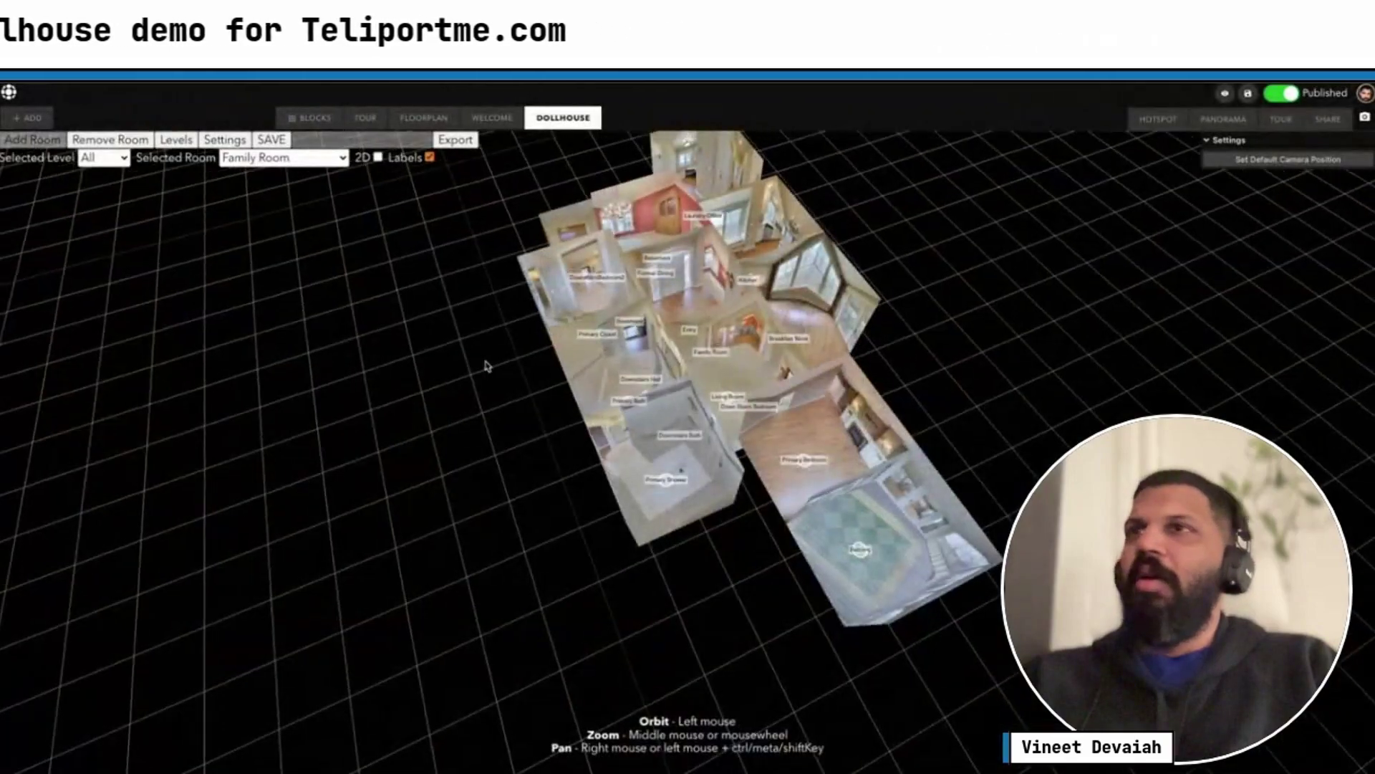
drag(485, 362, 727, 425)
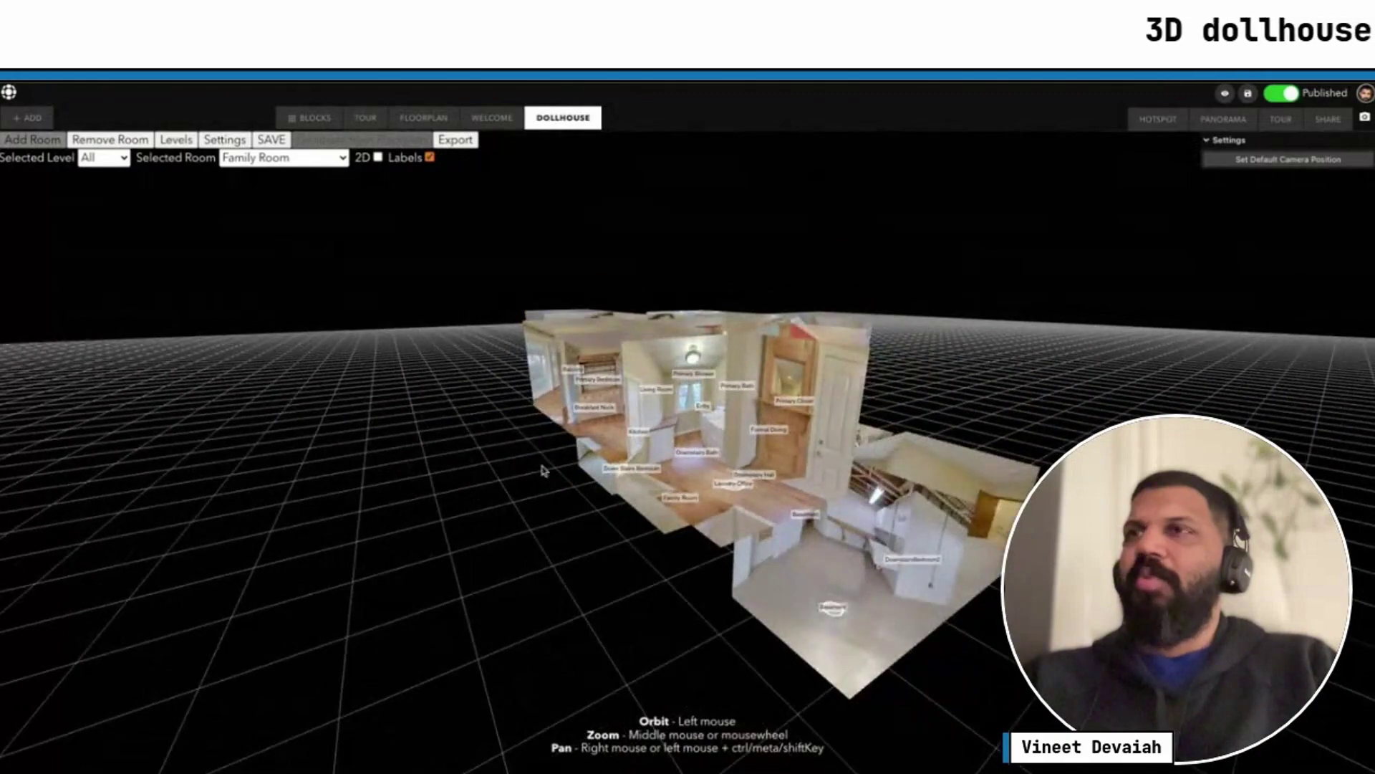
mouse_move(534, 473)
mouse_down()
mouse_move(556, 380)
mouse_move(561, 476)
mouse_up()
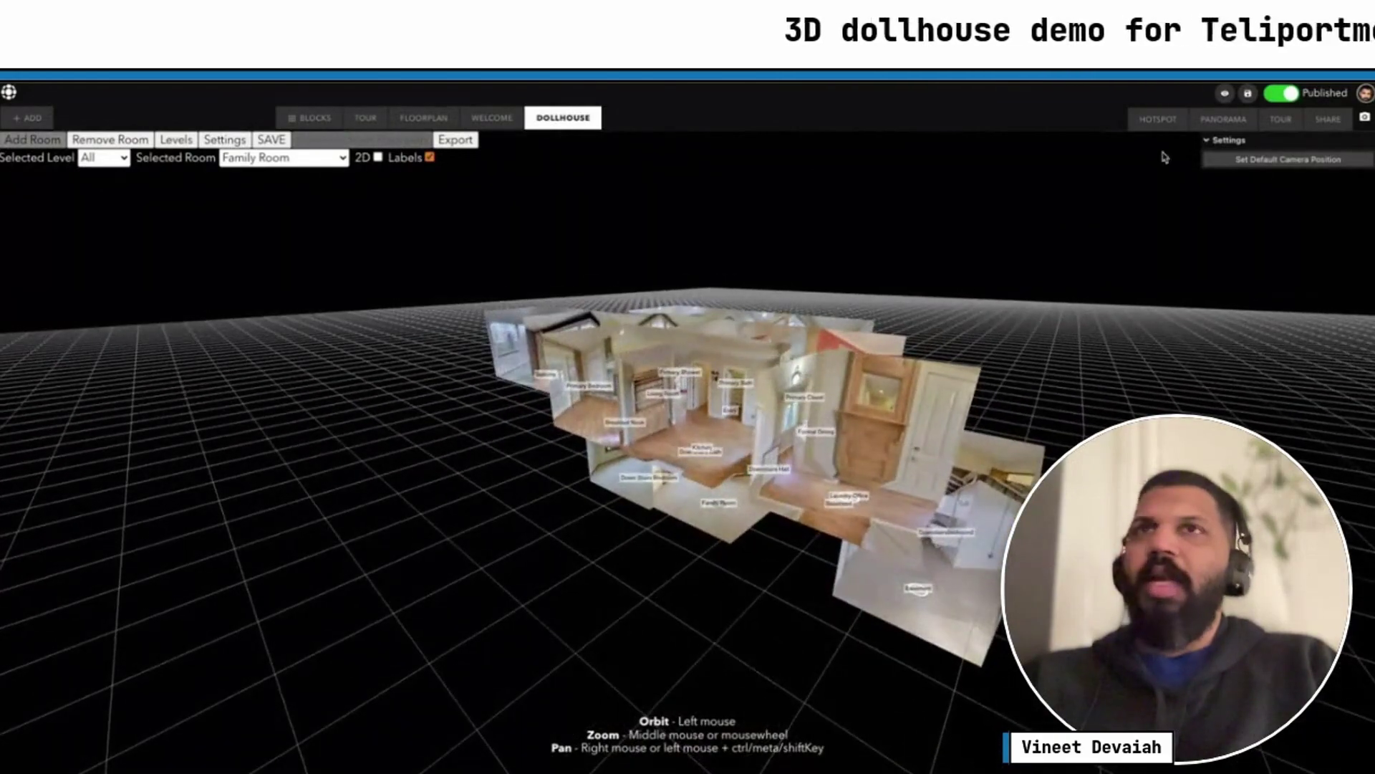
click(1254, 161)
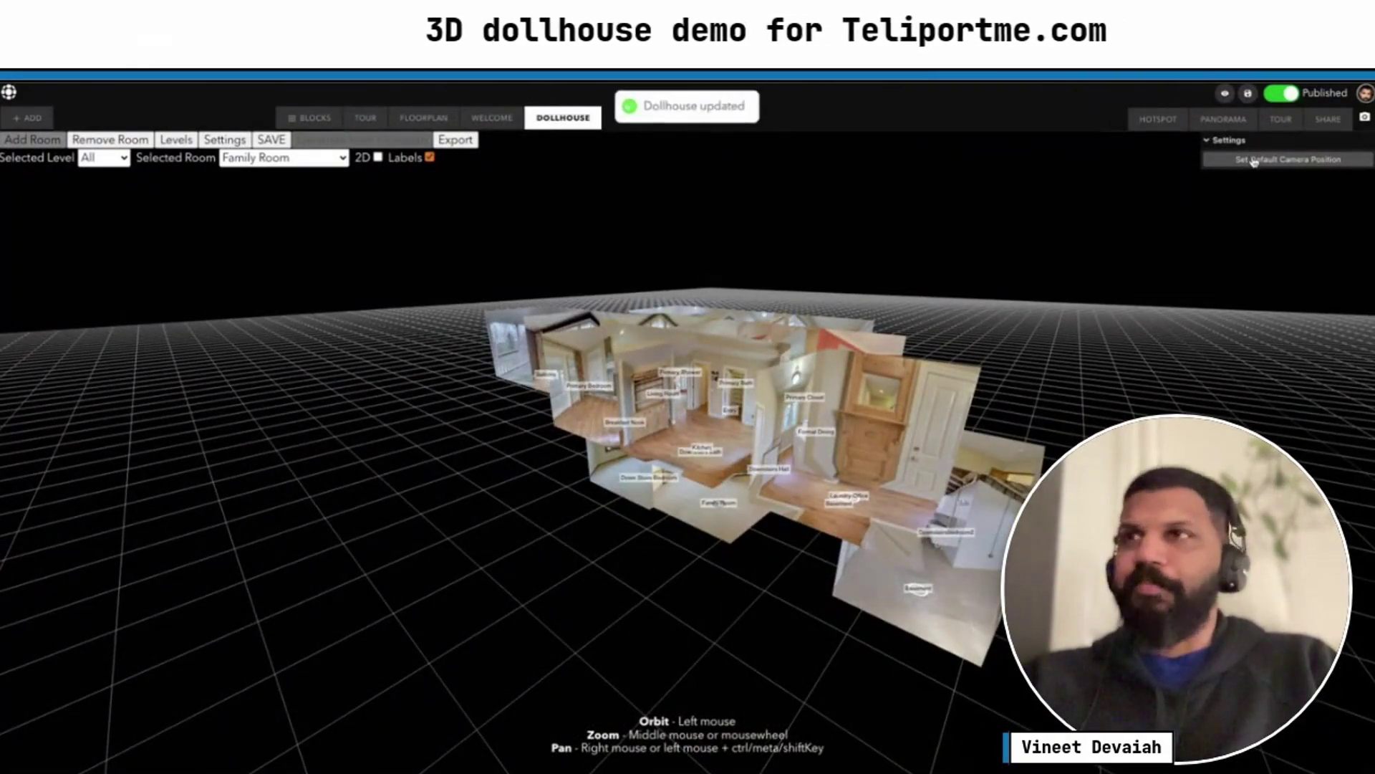
Save the tour, reload the published tour and open its dollhouse view to check the starting camera
click(1248, 94)
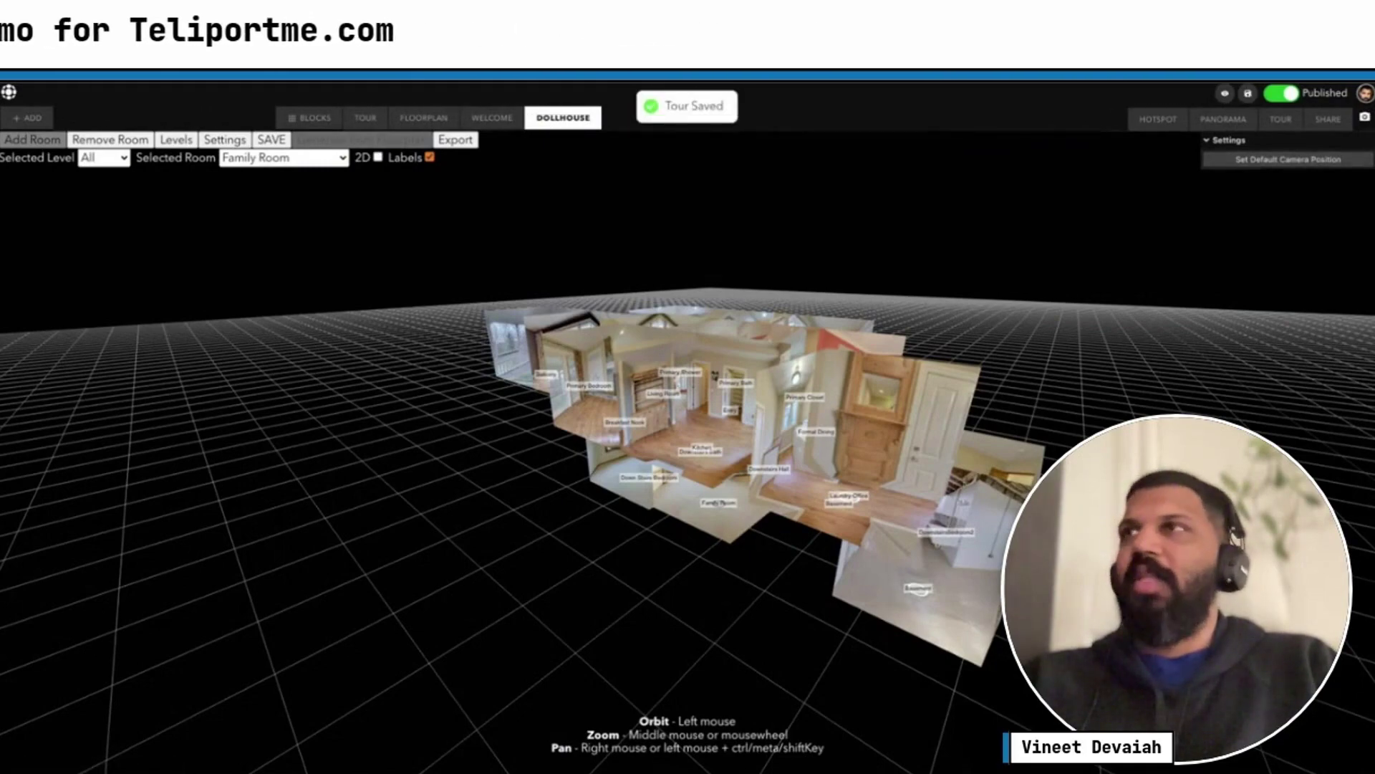
key(super+r)
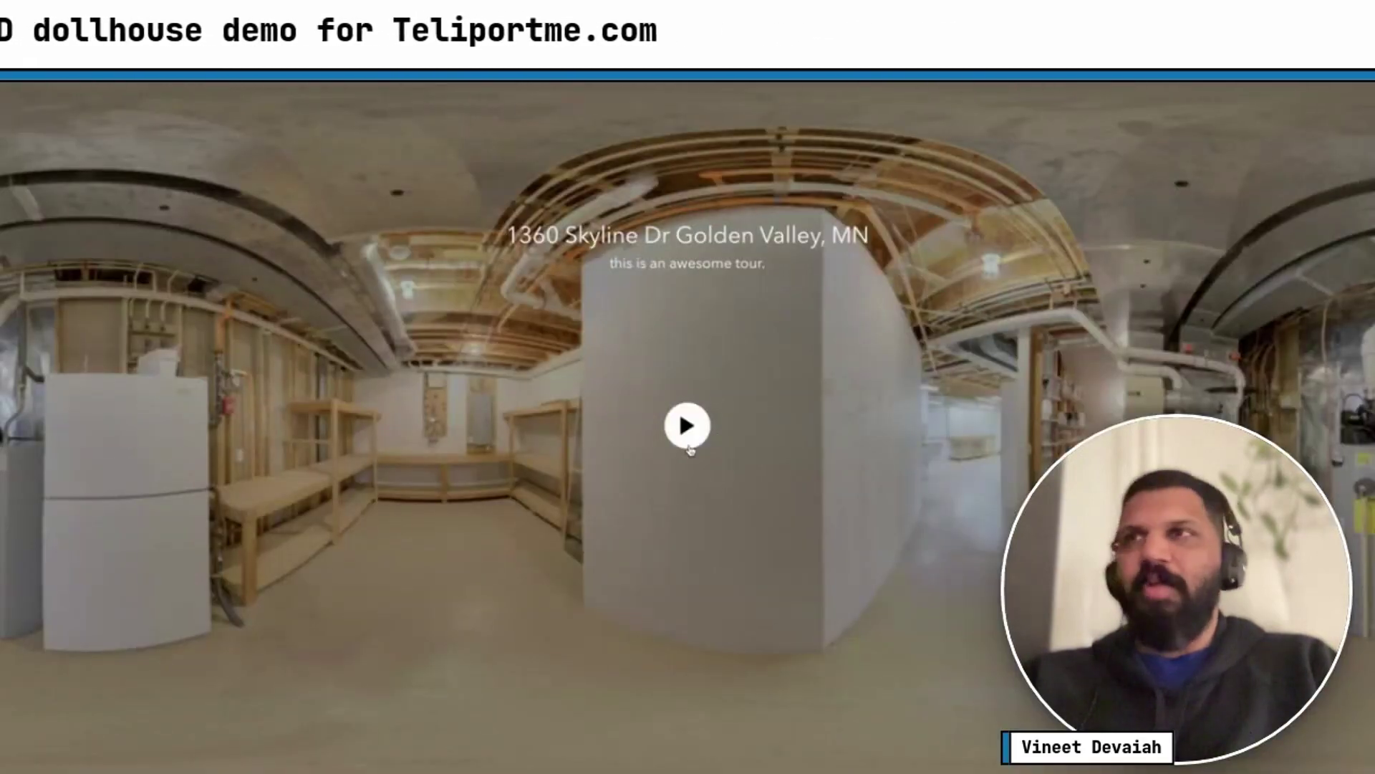
click(689, 445)
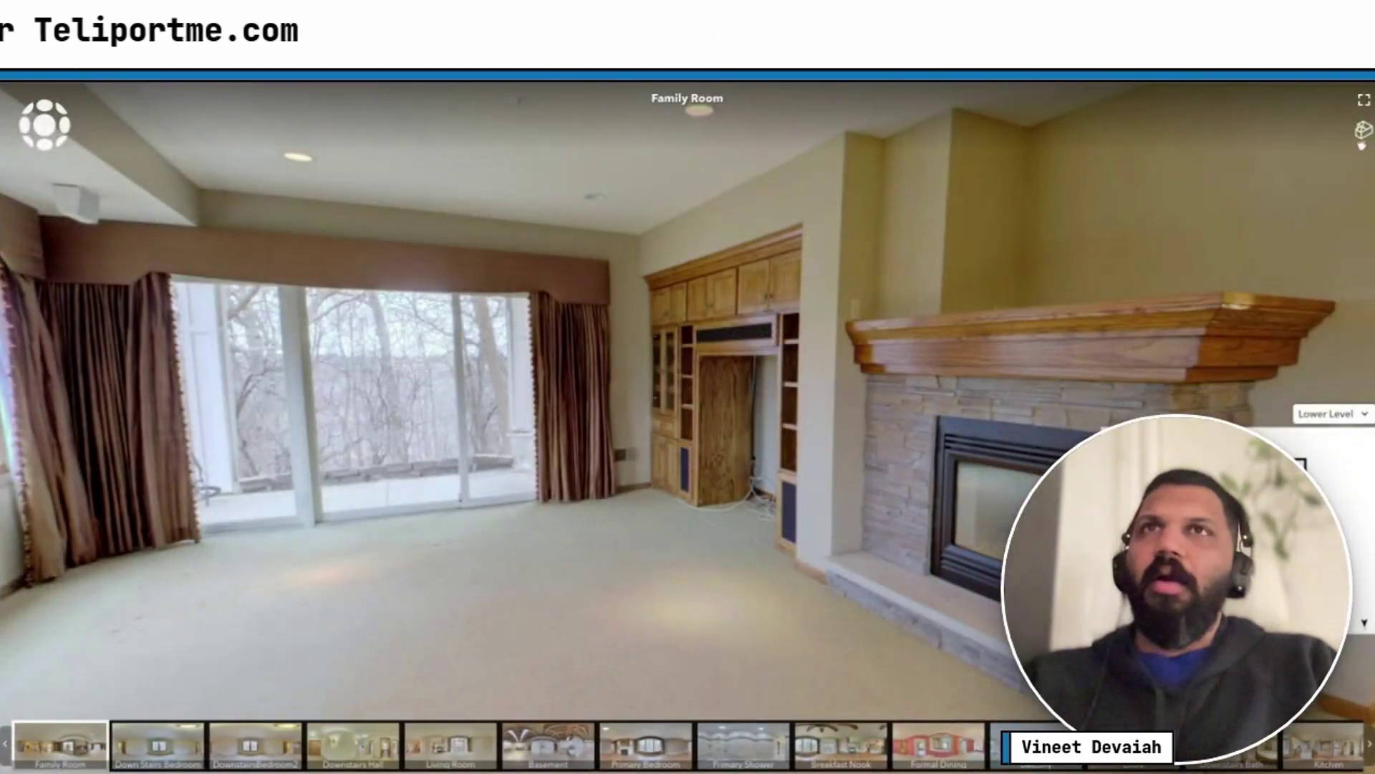
click(1363, 131)
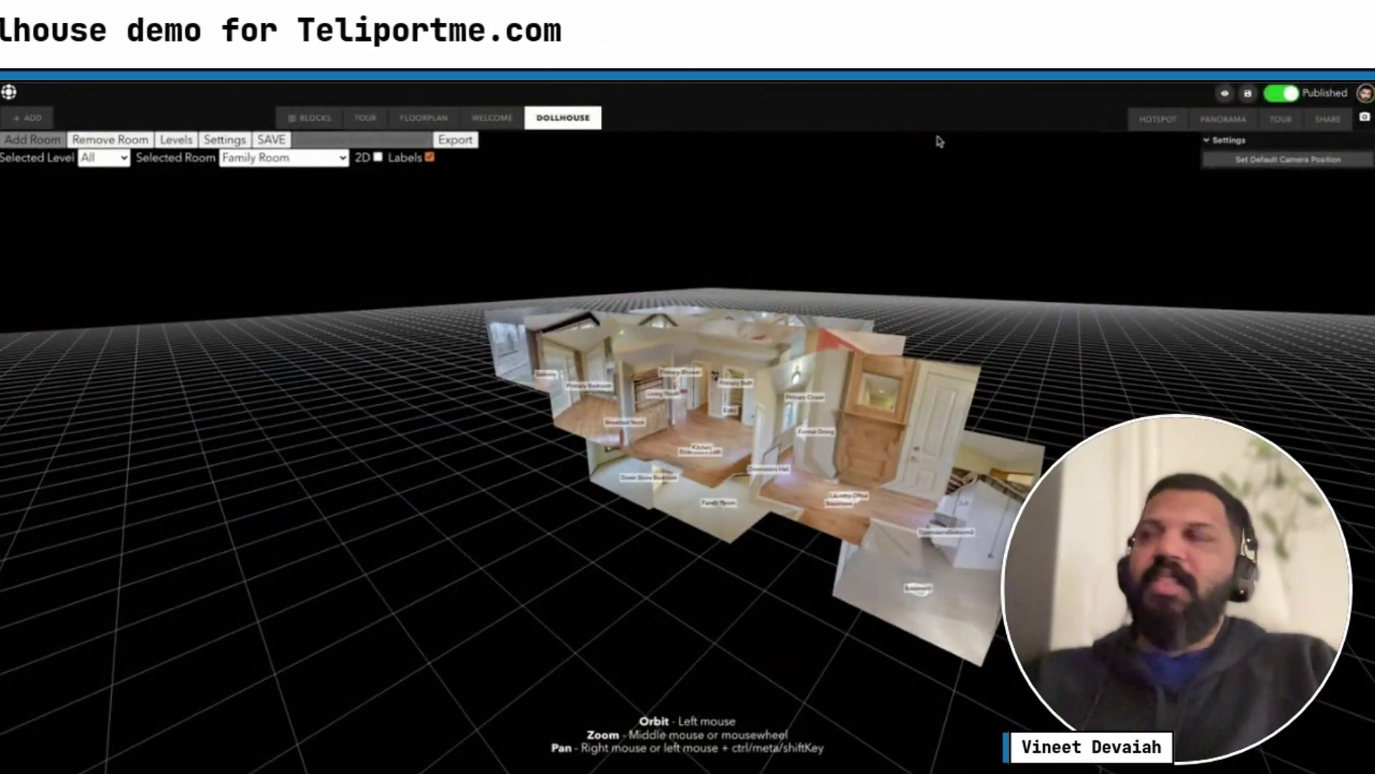
Rename Level 0 as Ground Floor and Level 1 as First Floor
click(163, 140)
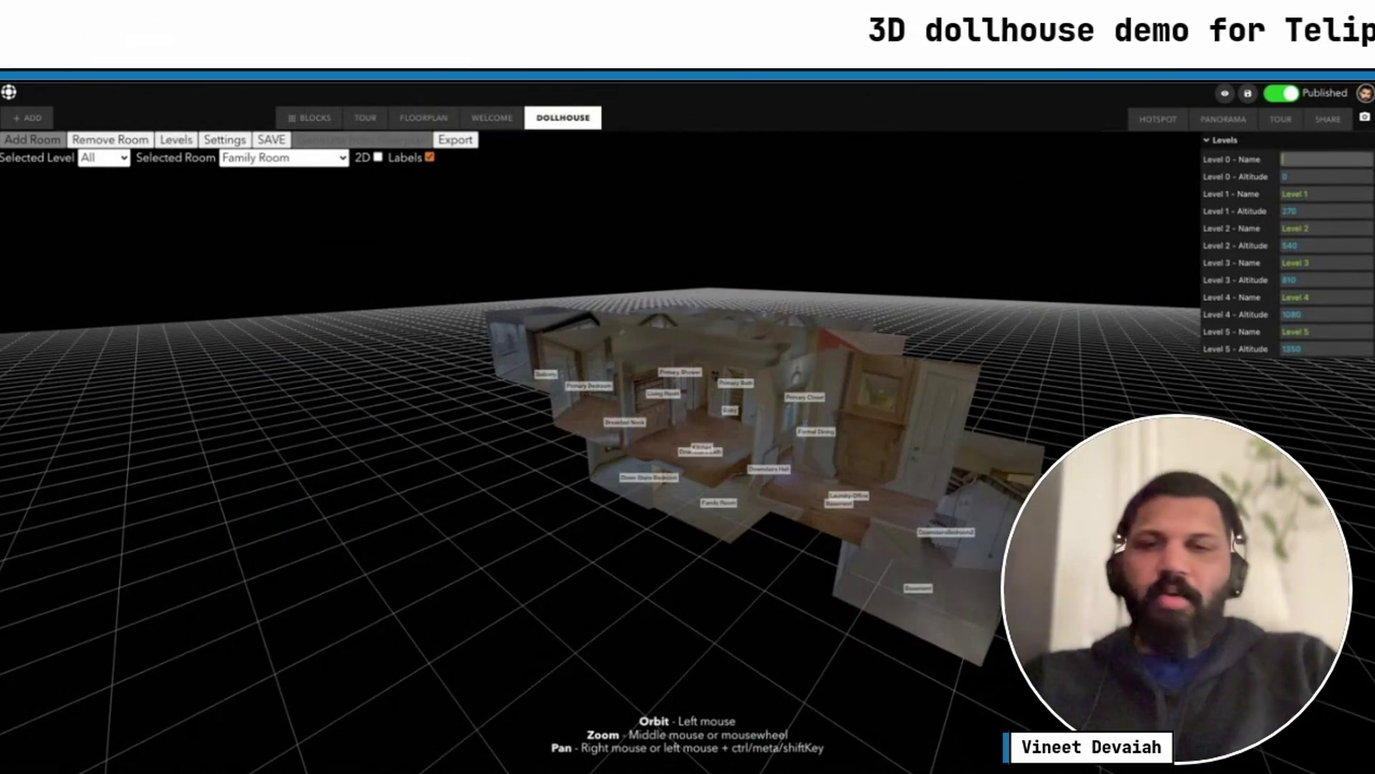
text(Ground)
key(BackSpace)
key(BackSpace)
key(BackSpace)
key(BackSpace)
key(BackSpace)
text(round Fl)
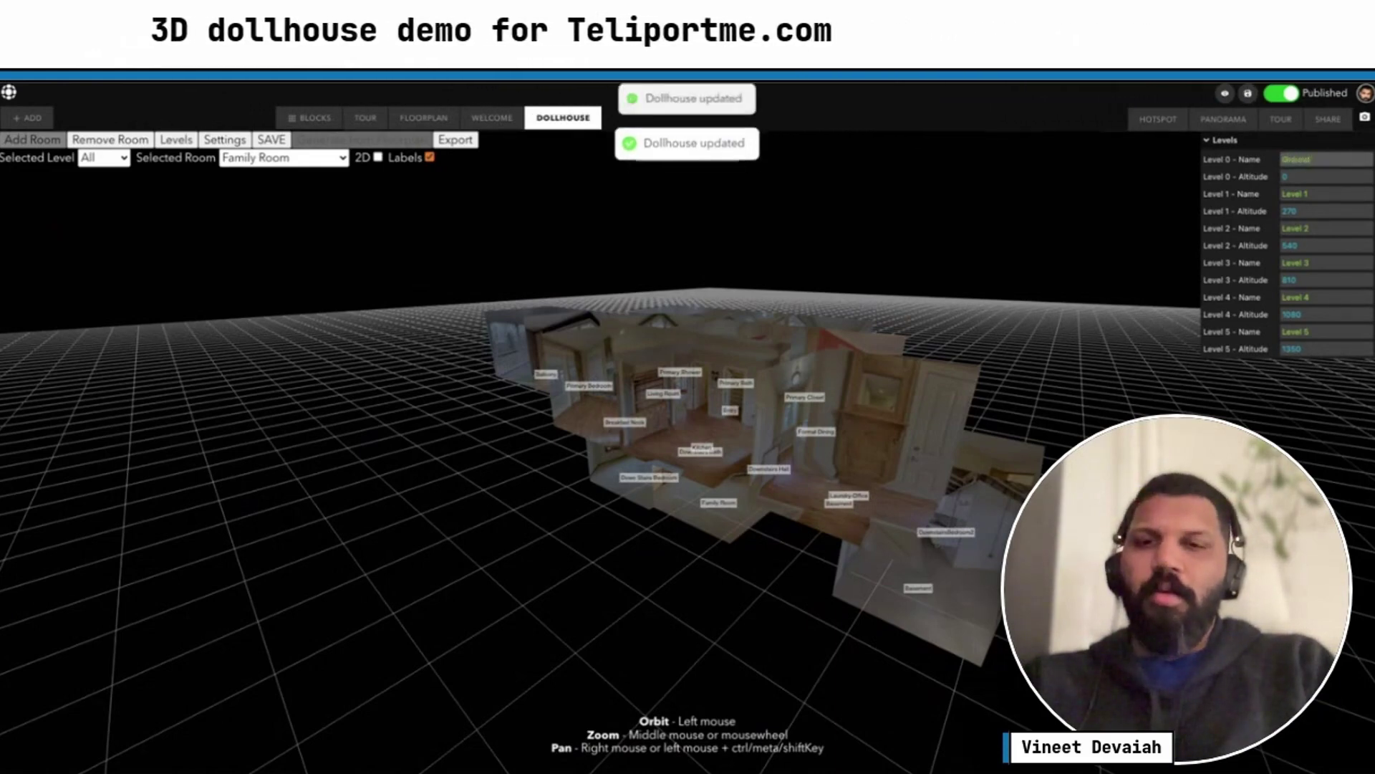
text(oor)
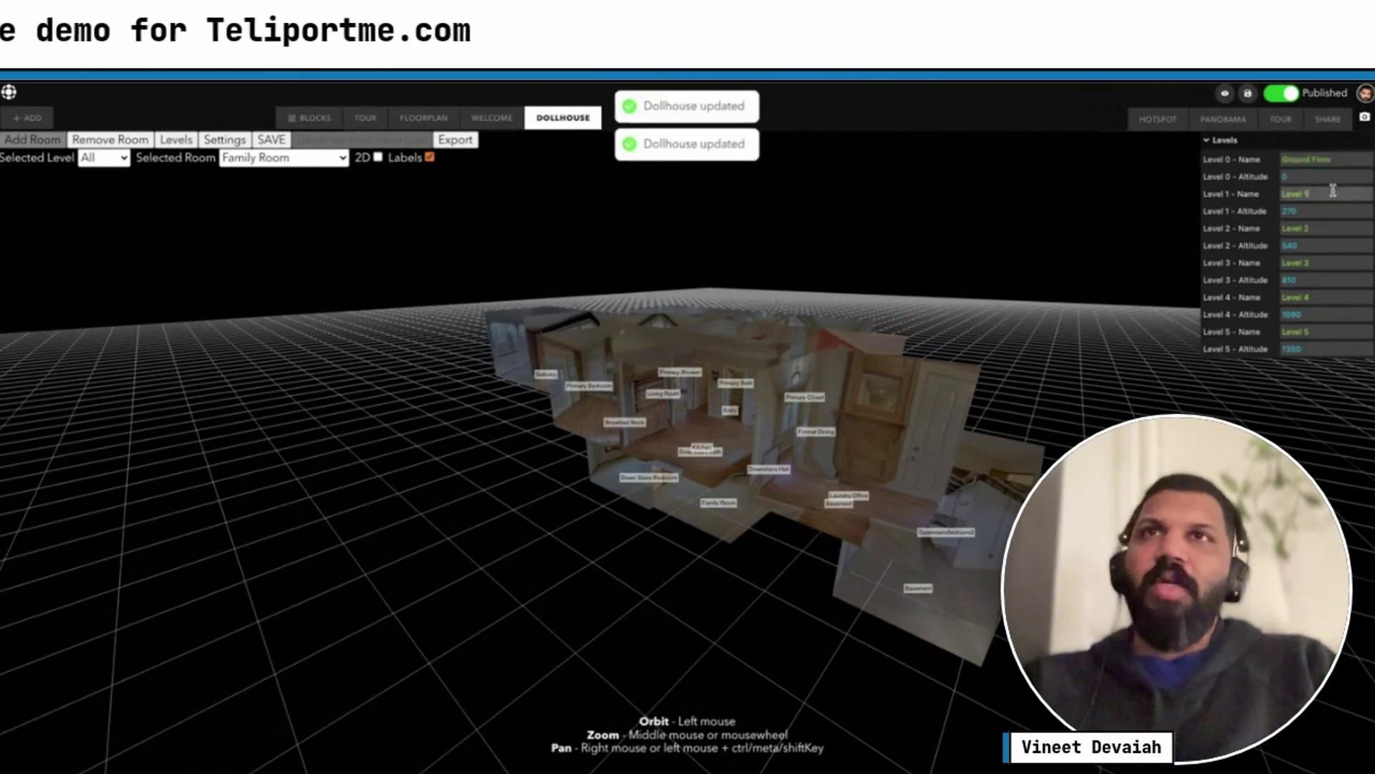
key(Tab)
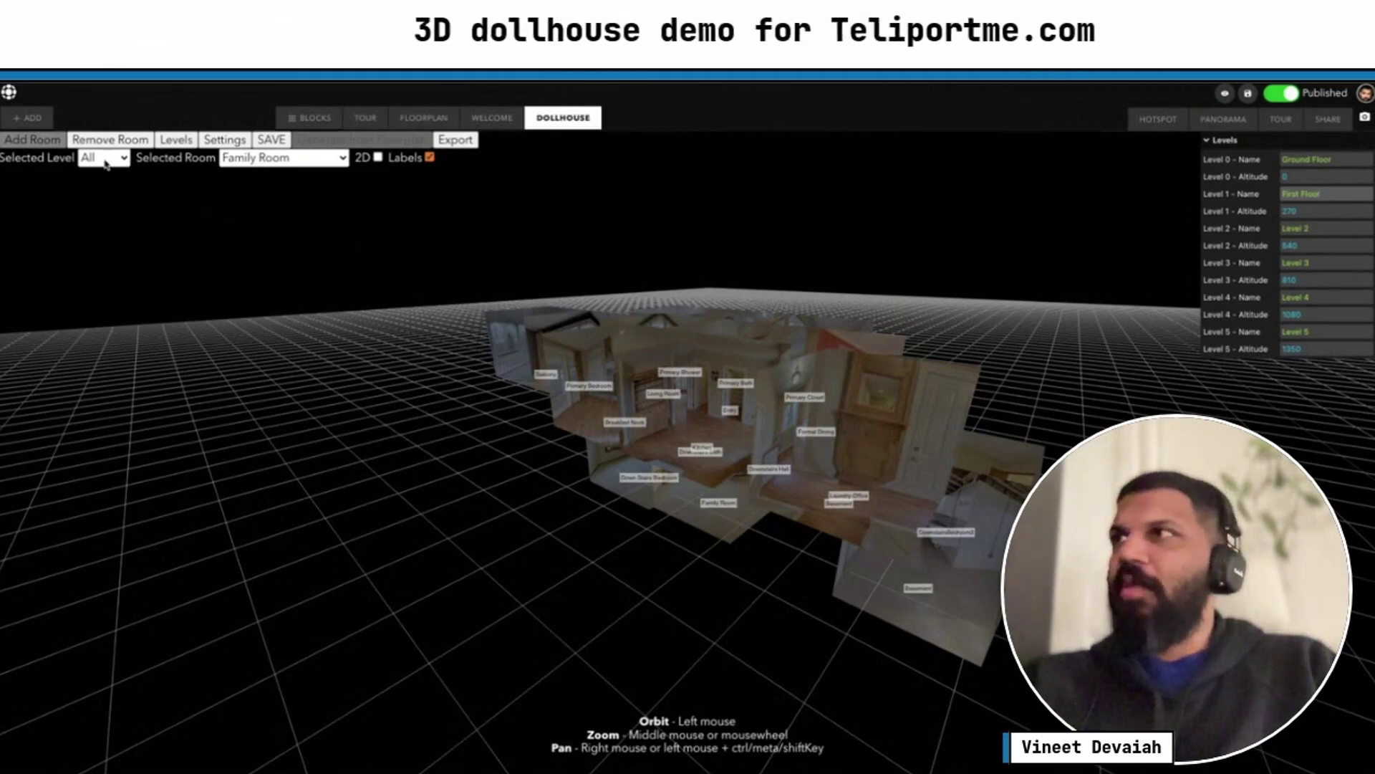
Review the lists of levels and rooms, and select the Balcony in the dollhouse from above
click(129, 160)
click(278, 242)
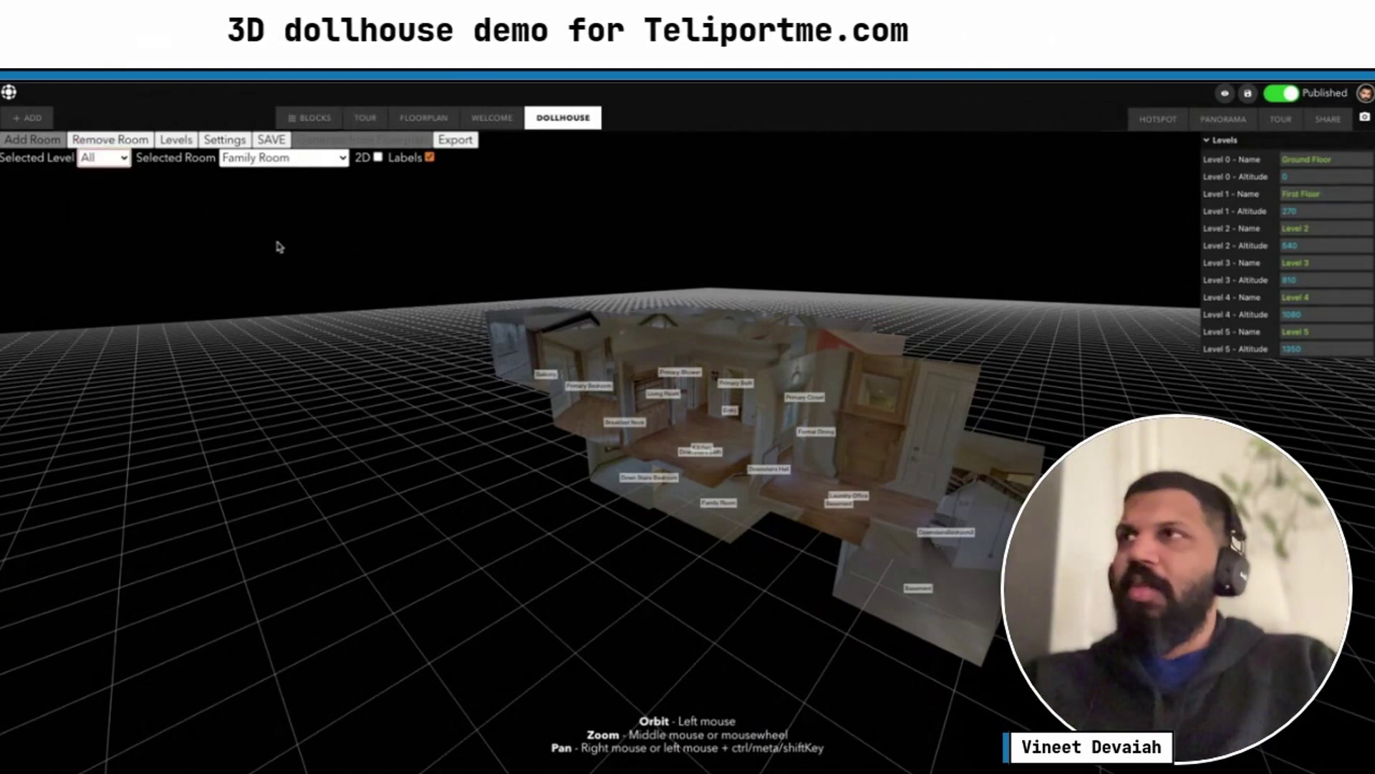
click(283, 157)
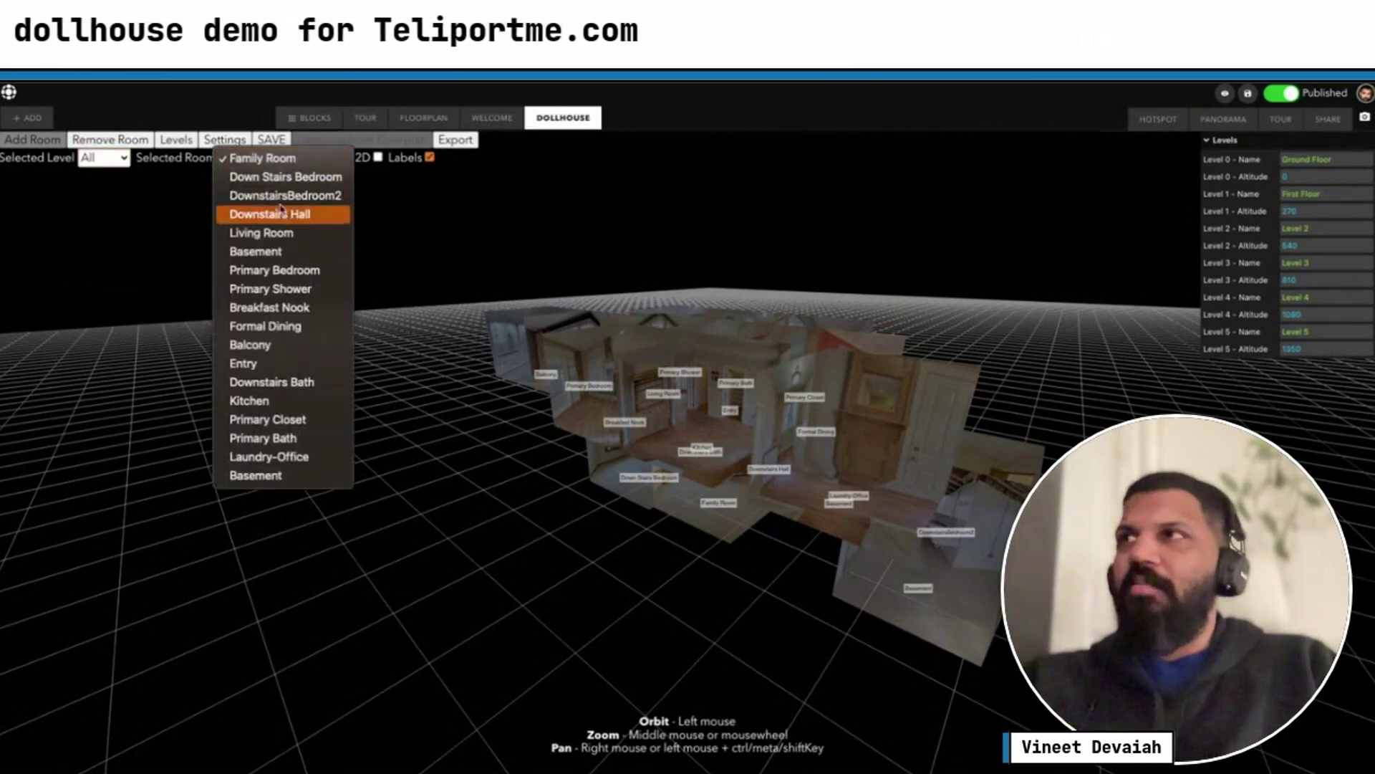
click(433, 227)
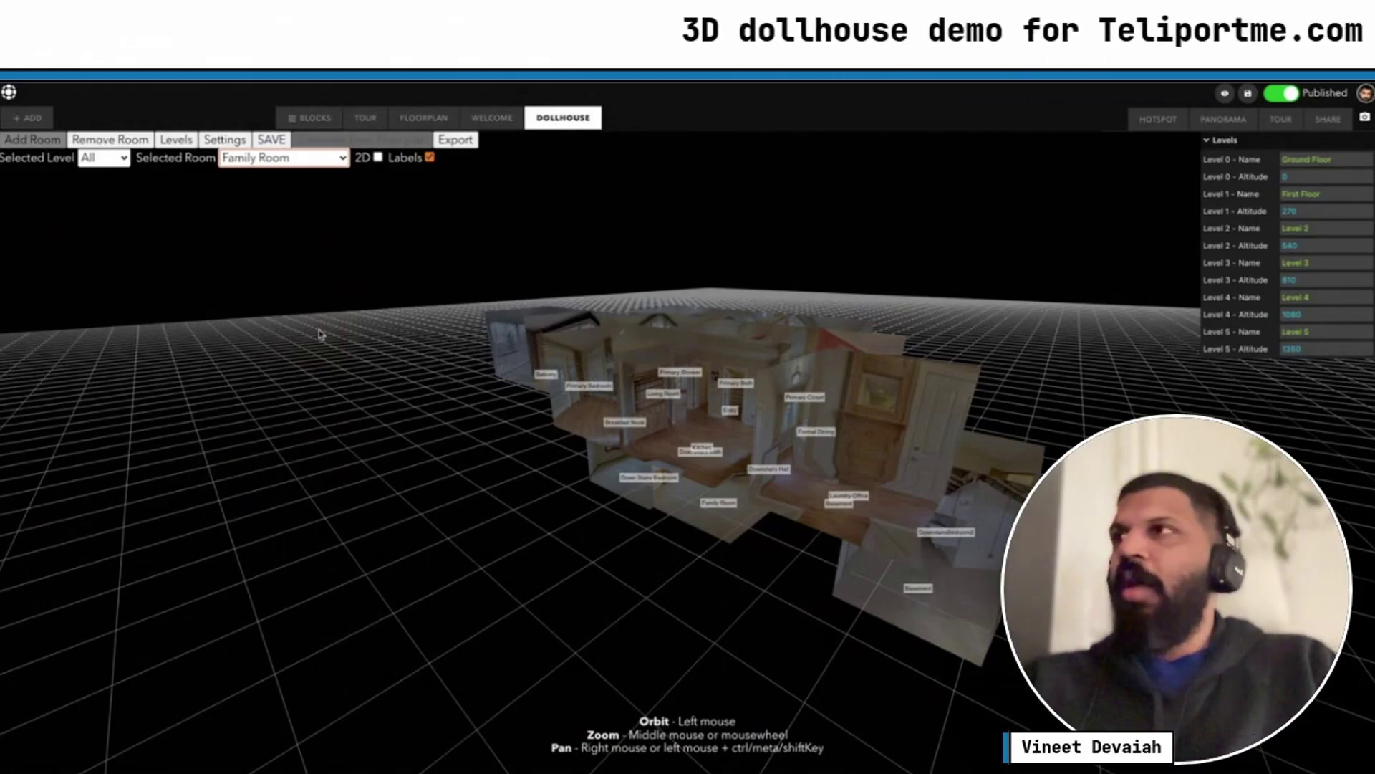
drag(334, 334, 583, 329)
click(698, 276)
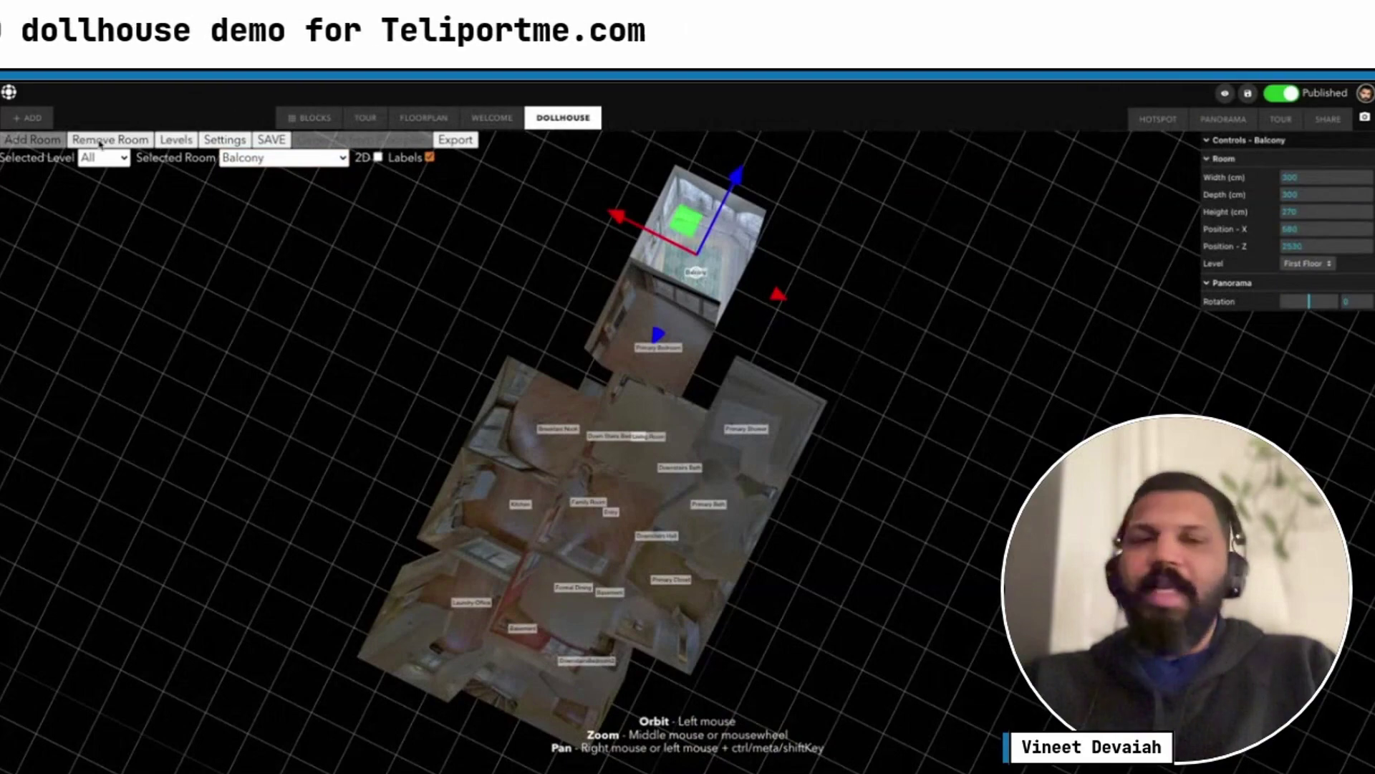
Add a Dollhouse block to the second tour, the one opening at the stone entrance with the purple-framed door
drag(520, 309, 577, 243)
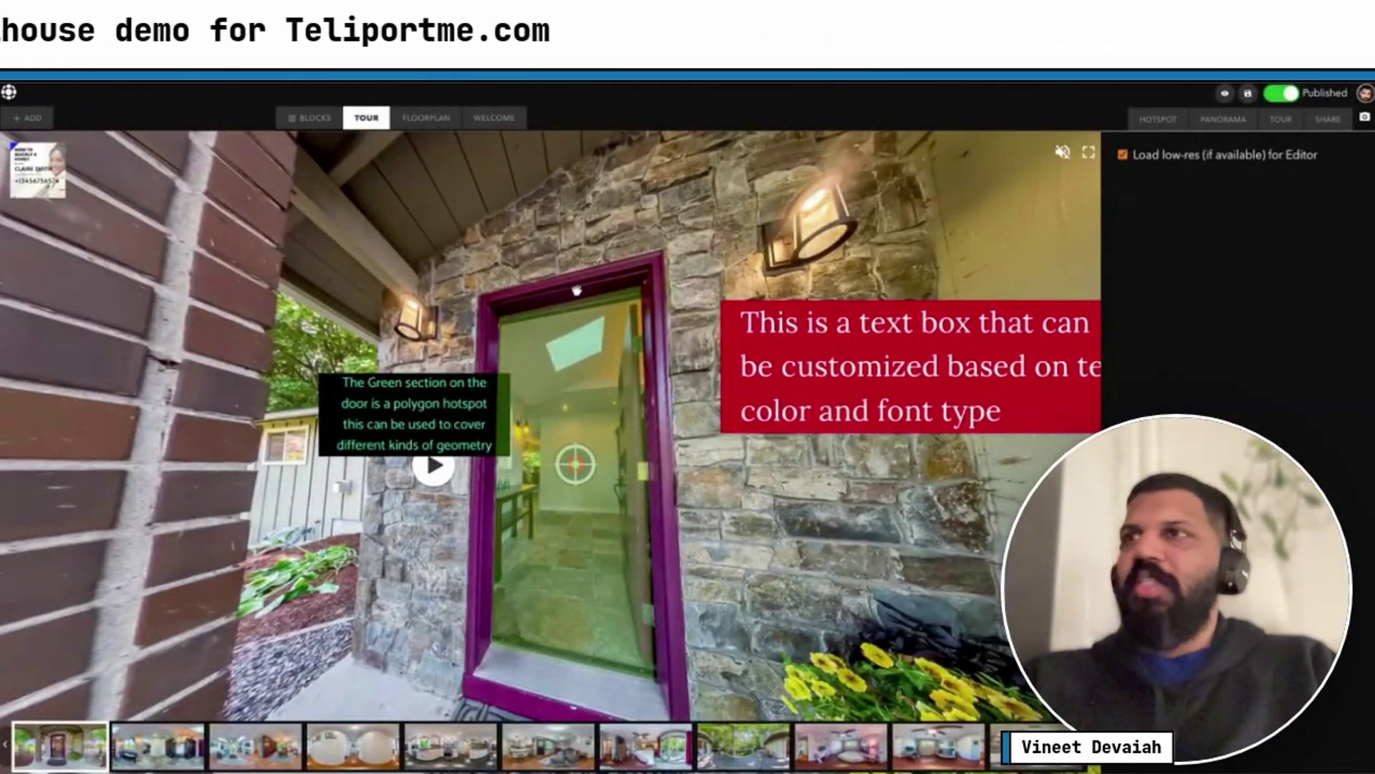
drag(532, 242, 429, 289)
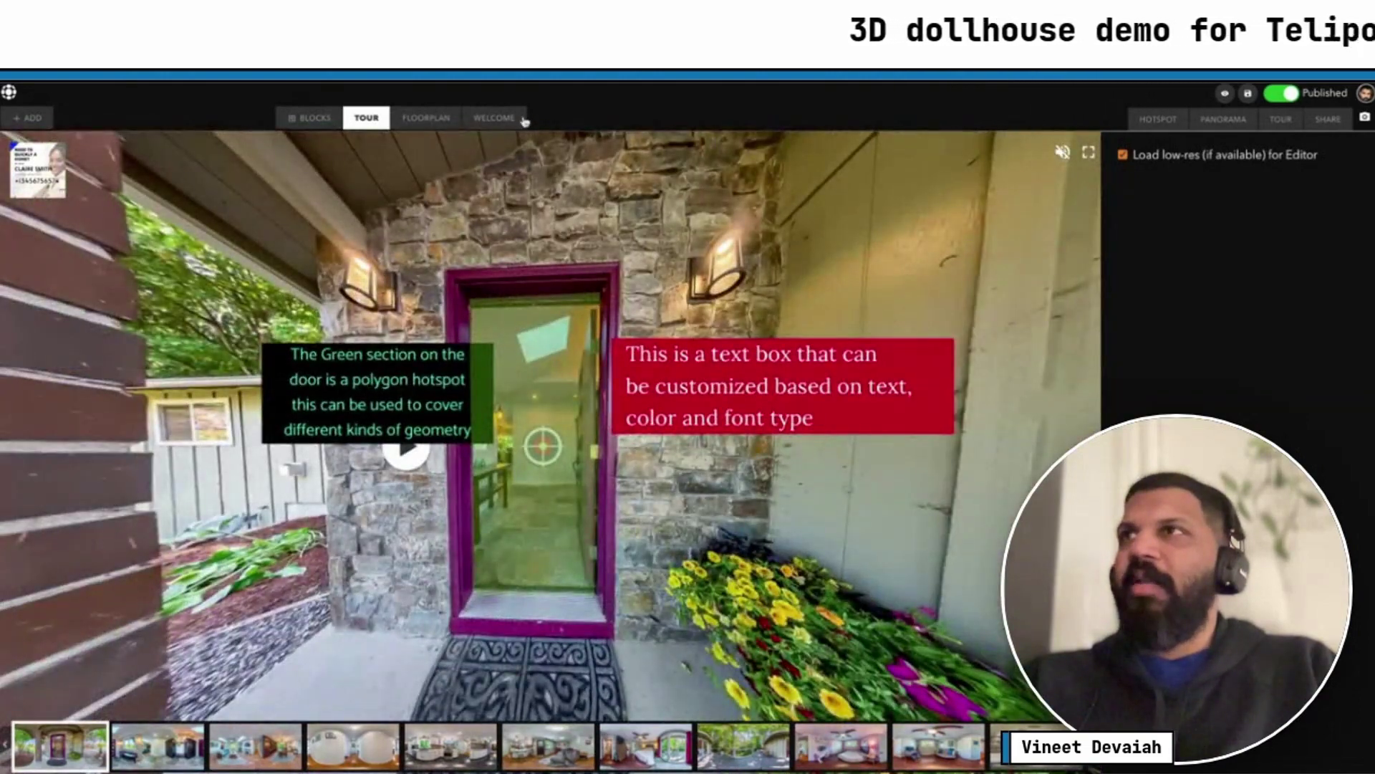
click(15, 119)
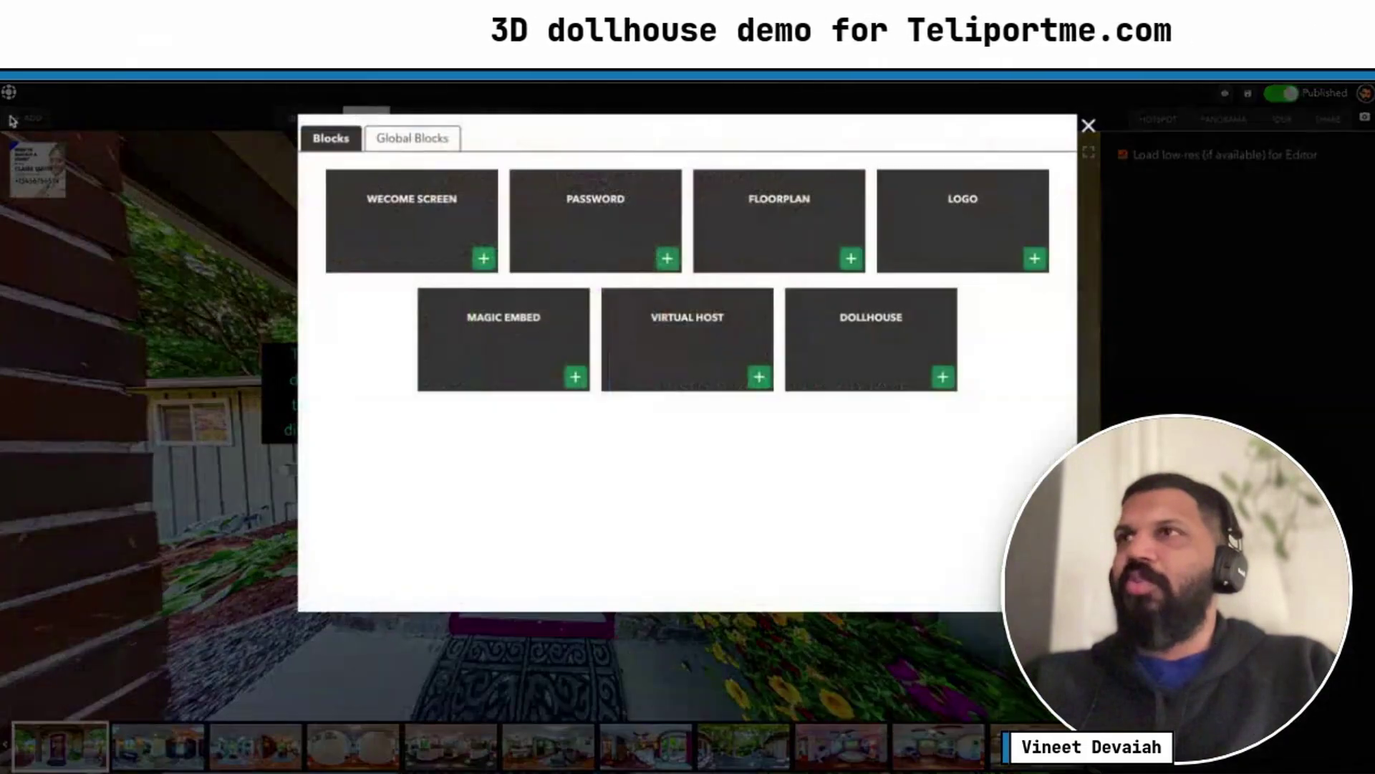
click(935, 382)
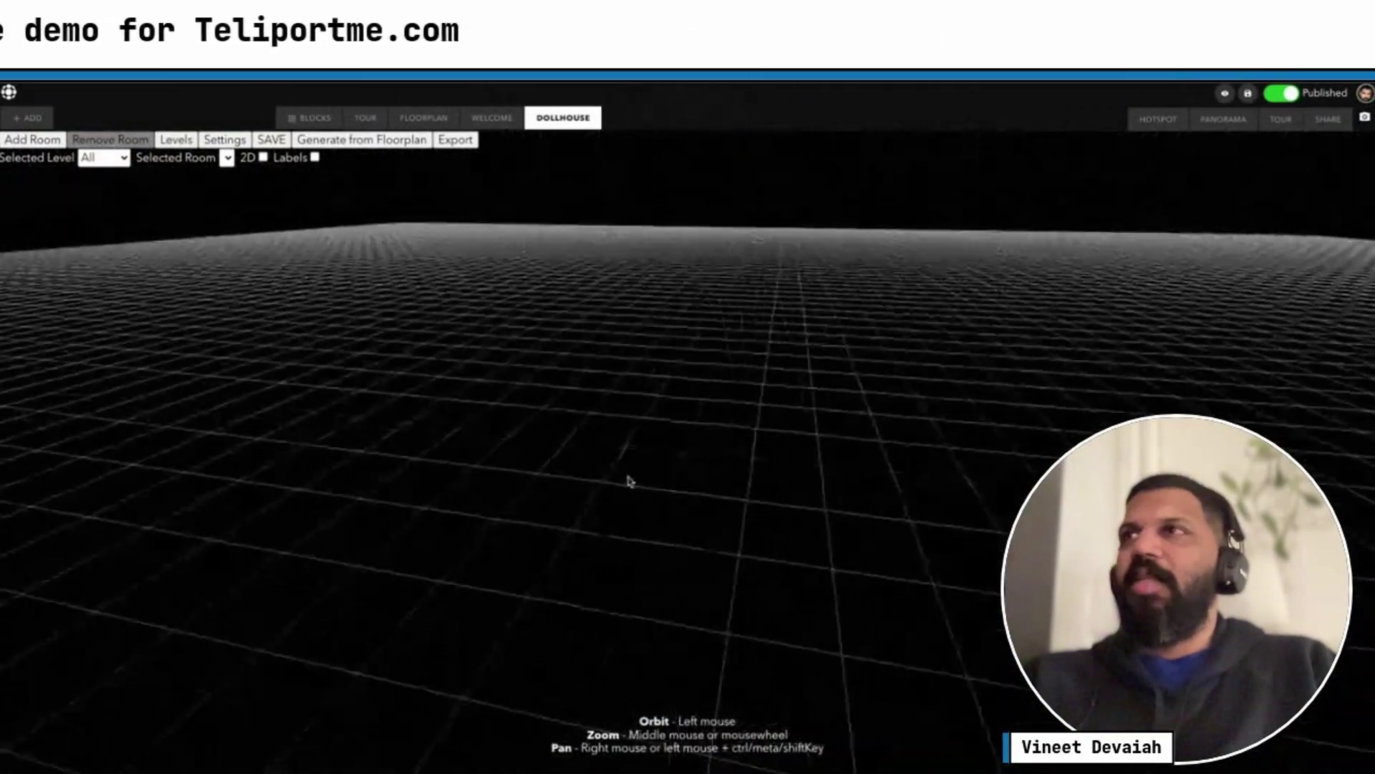
Inspect the panoramas linked to the two markers in the large bedroom of the Floor1 floor plan
click(420, 123)
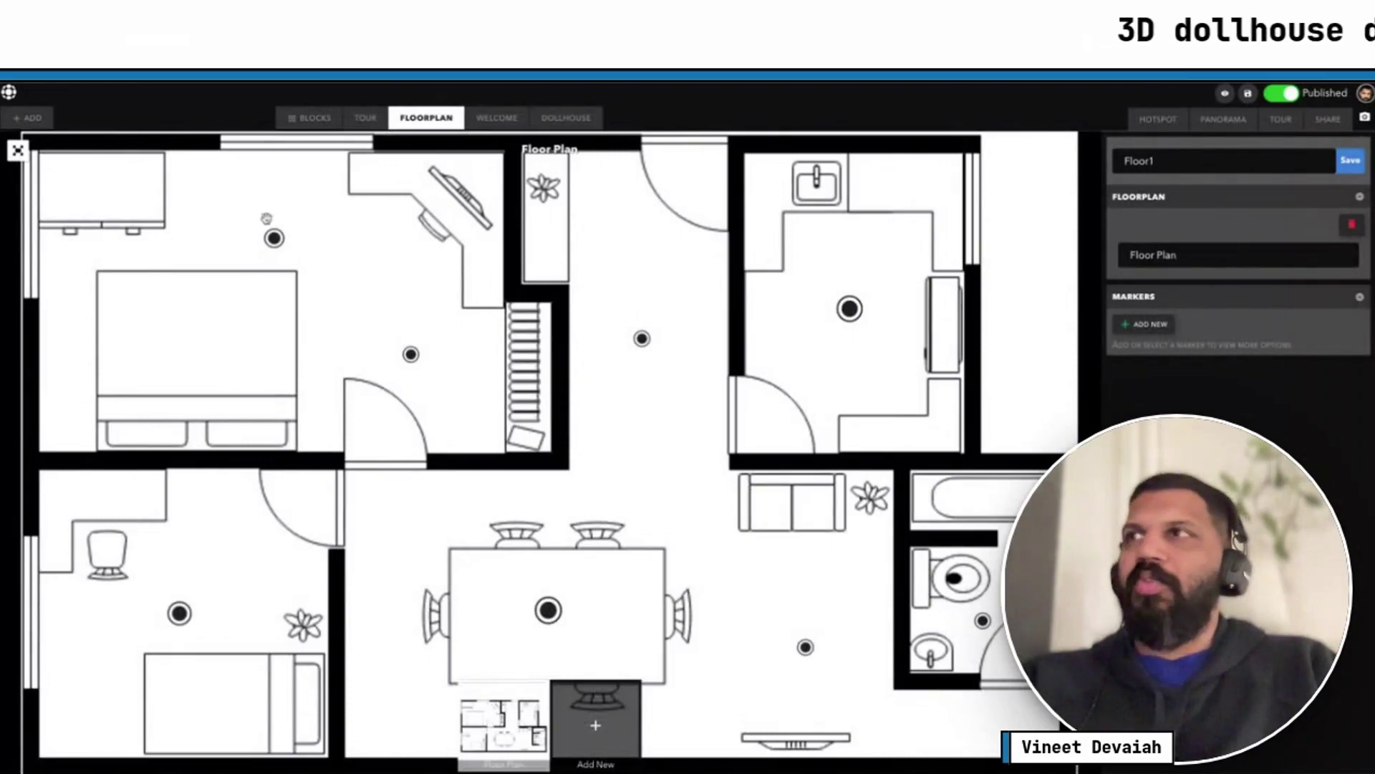
click(274, 239)
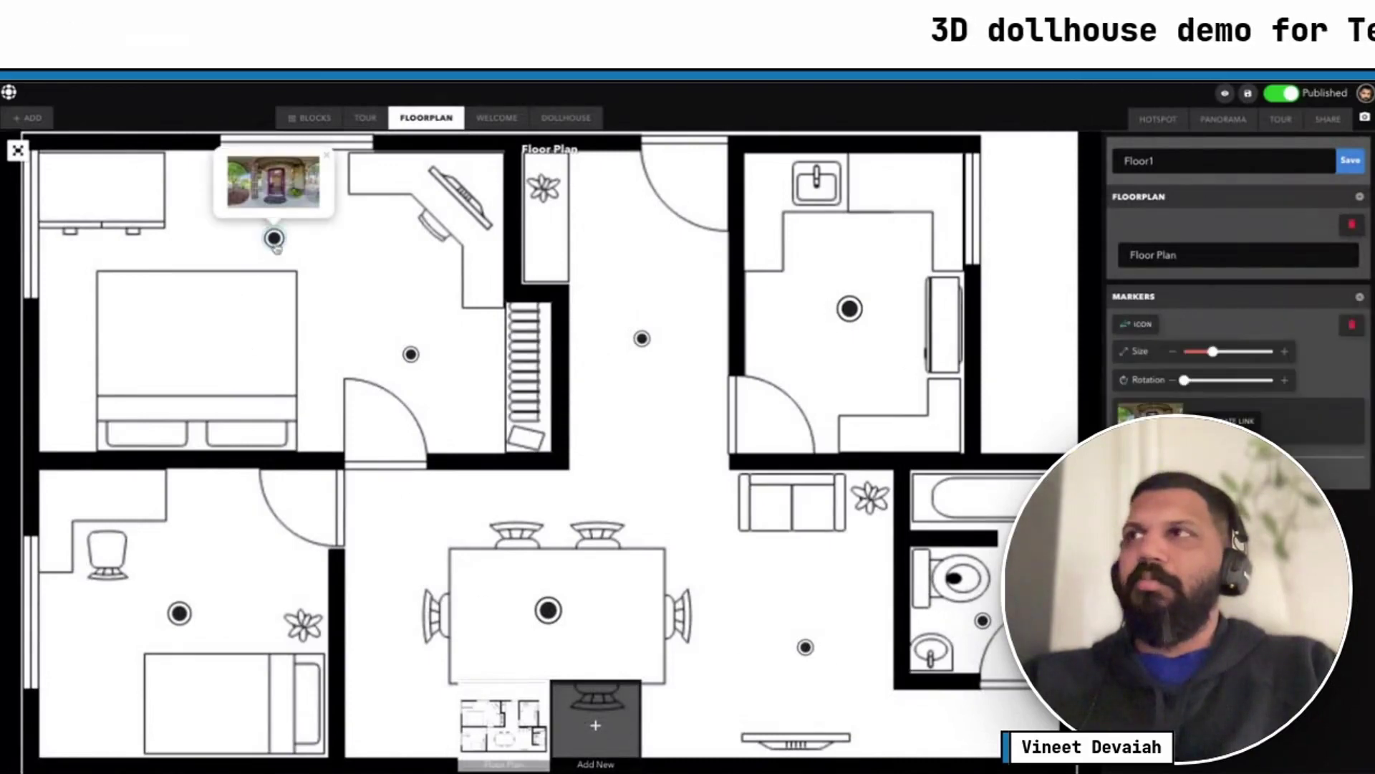
click(412, 355)
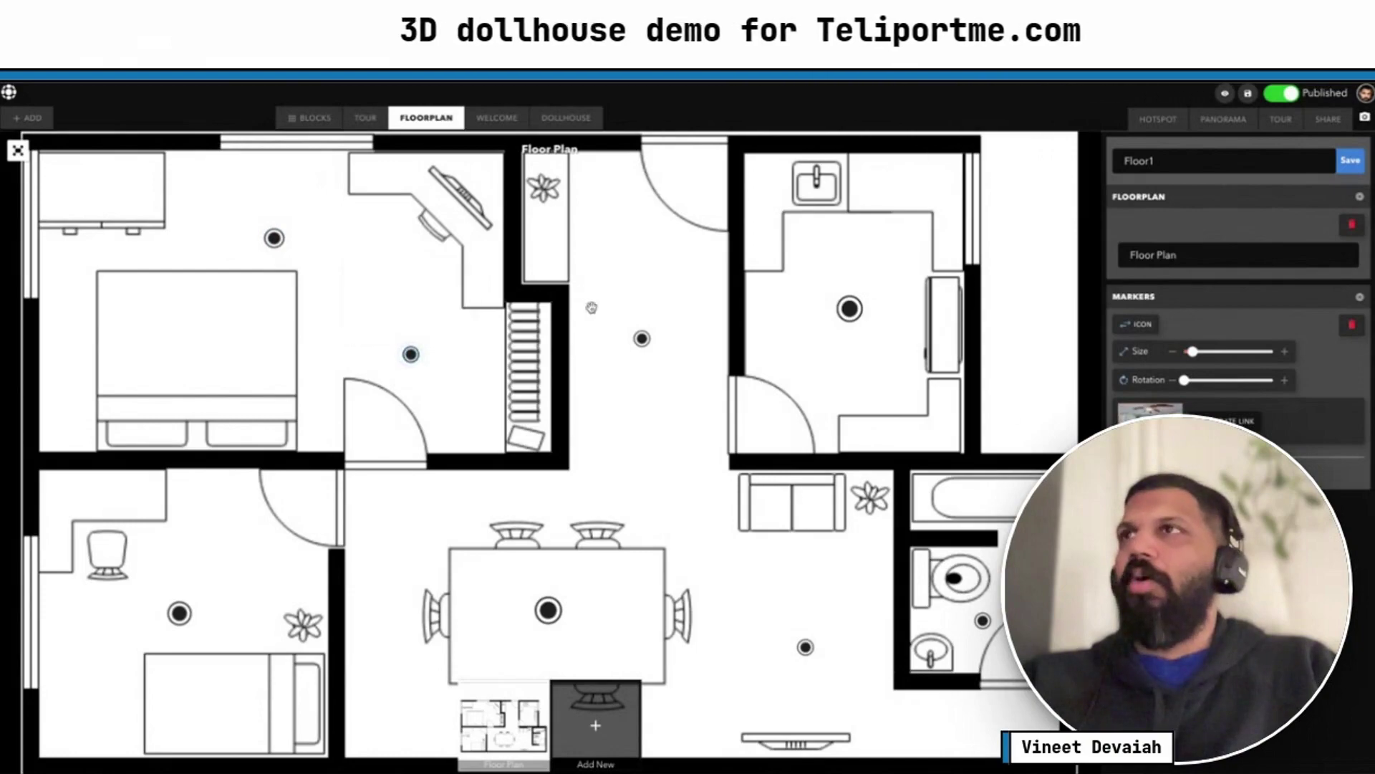
Generate the dollhouse rooms from the floor plan and display them as a labelled 2D plan
click(575, 123)
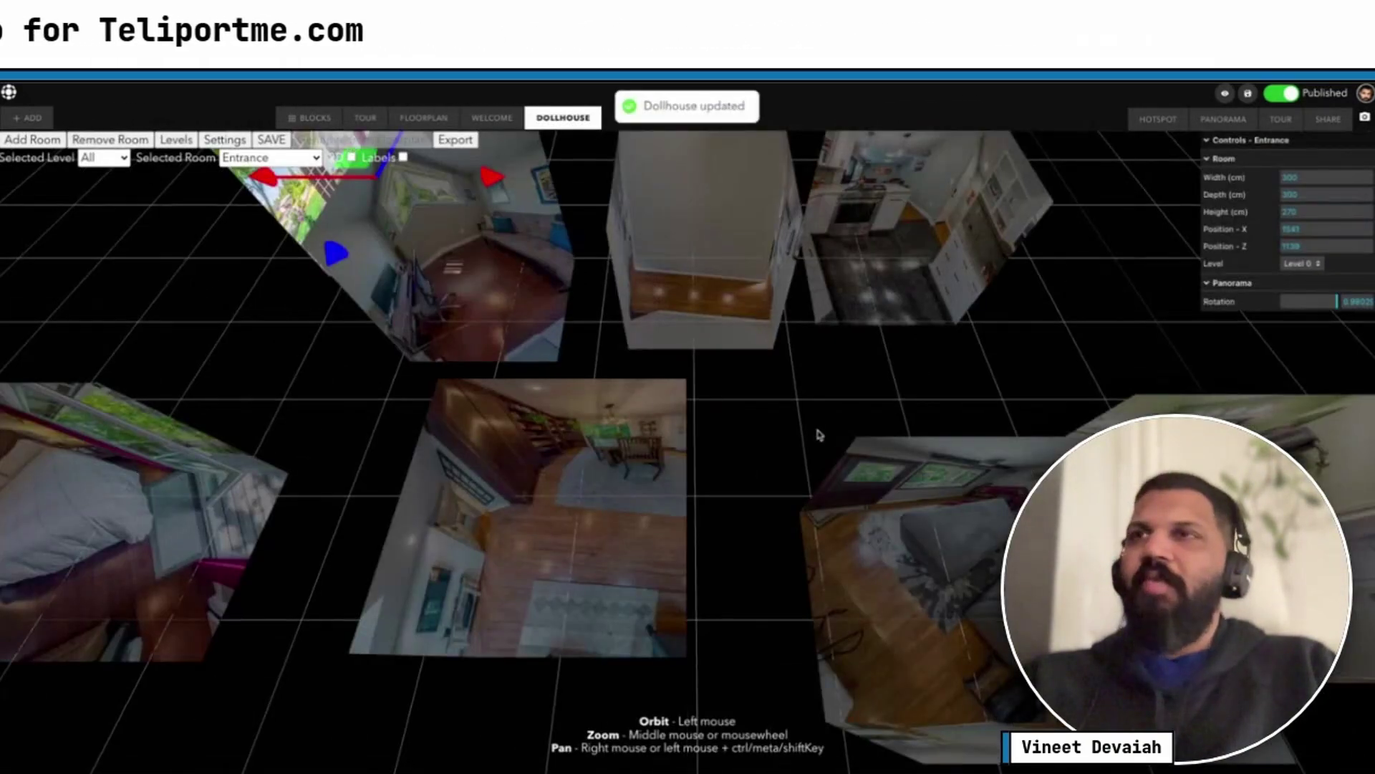
scroll(793, 411, down, 8)
drag(1025, 390, 775, 400)
scroll(706, 416, down, 8)
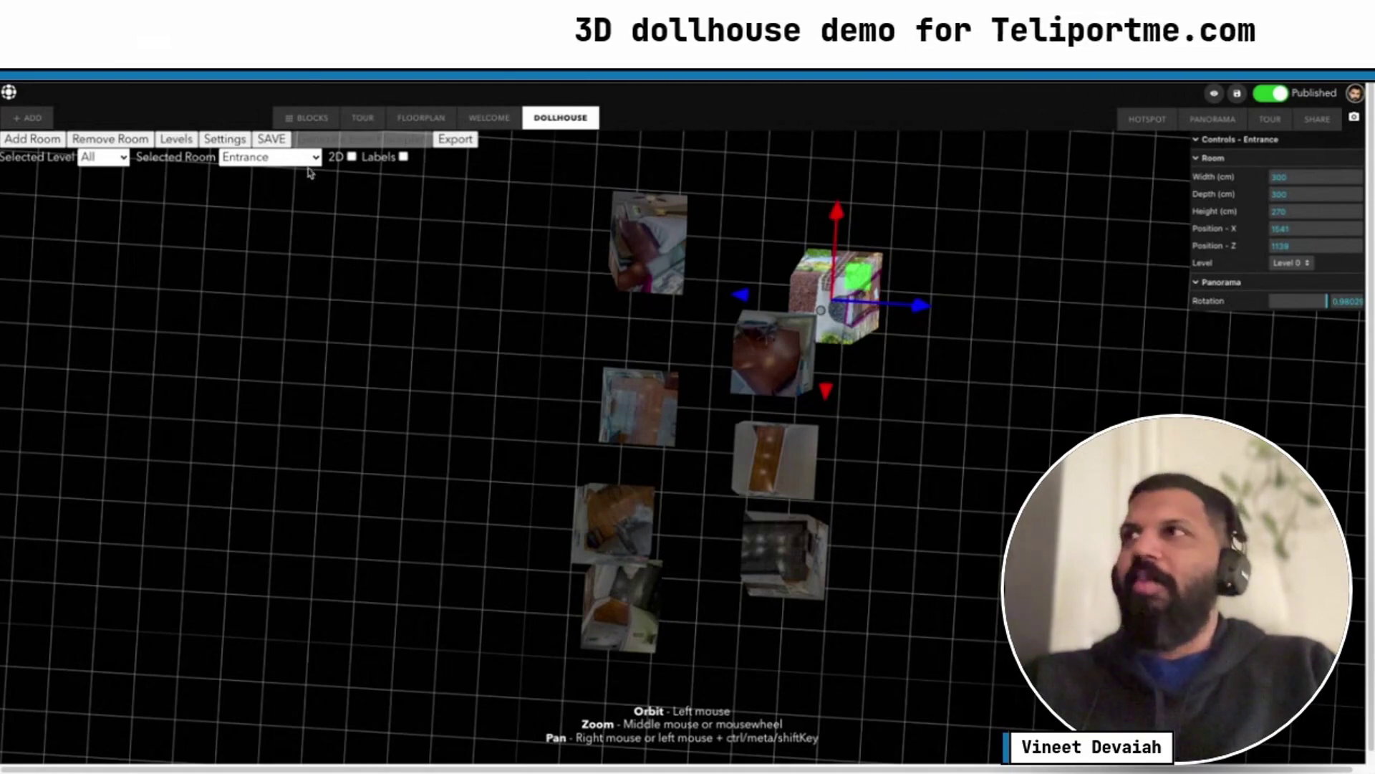
click(352, 157)
click(403, 157)
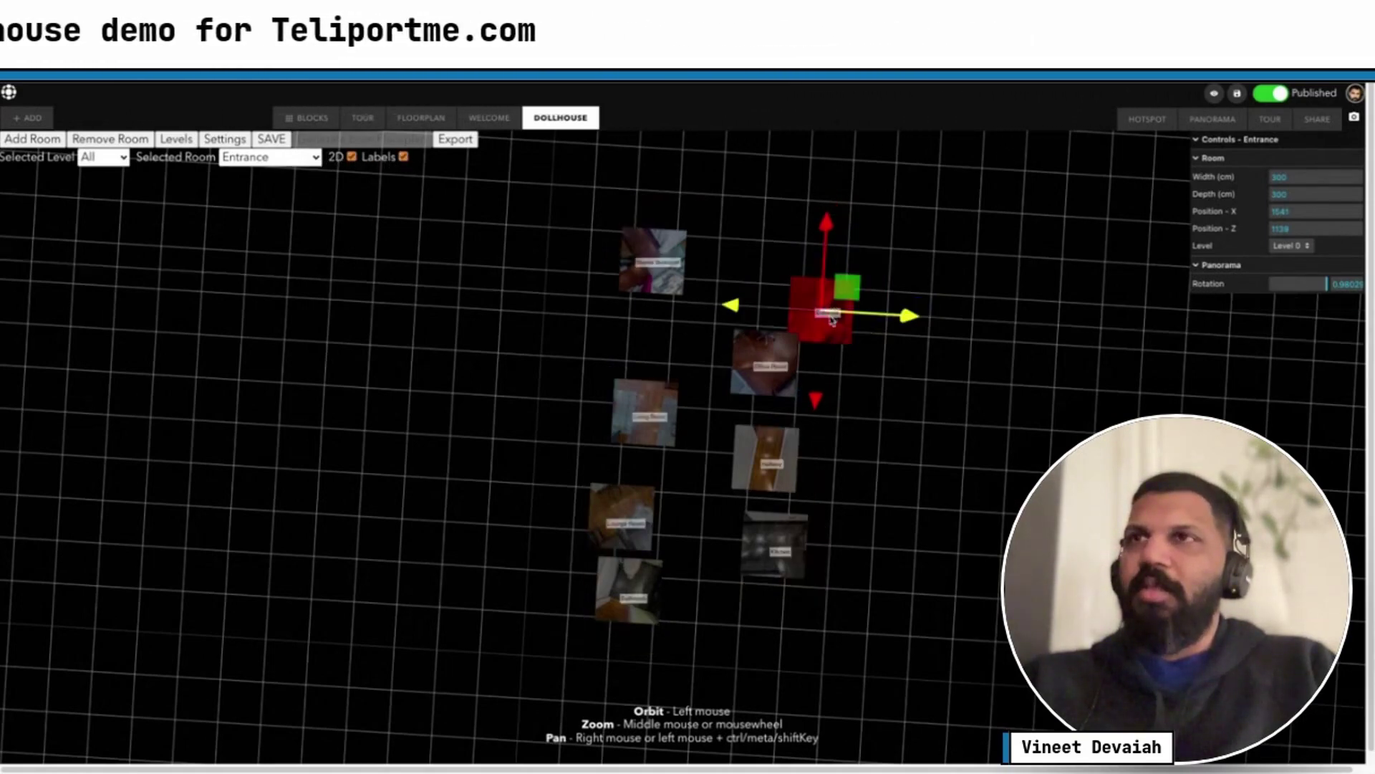
Move the Entrance beside the Master Bedroom, and line up the Office Room, Living Room and Hallway beneath them in two adjacent columns
drag(838, 288, 750, 269)
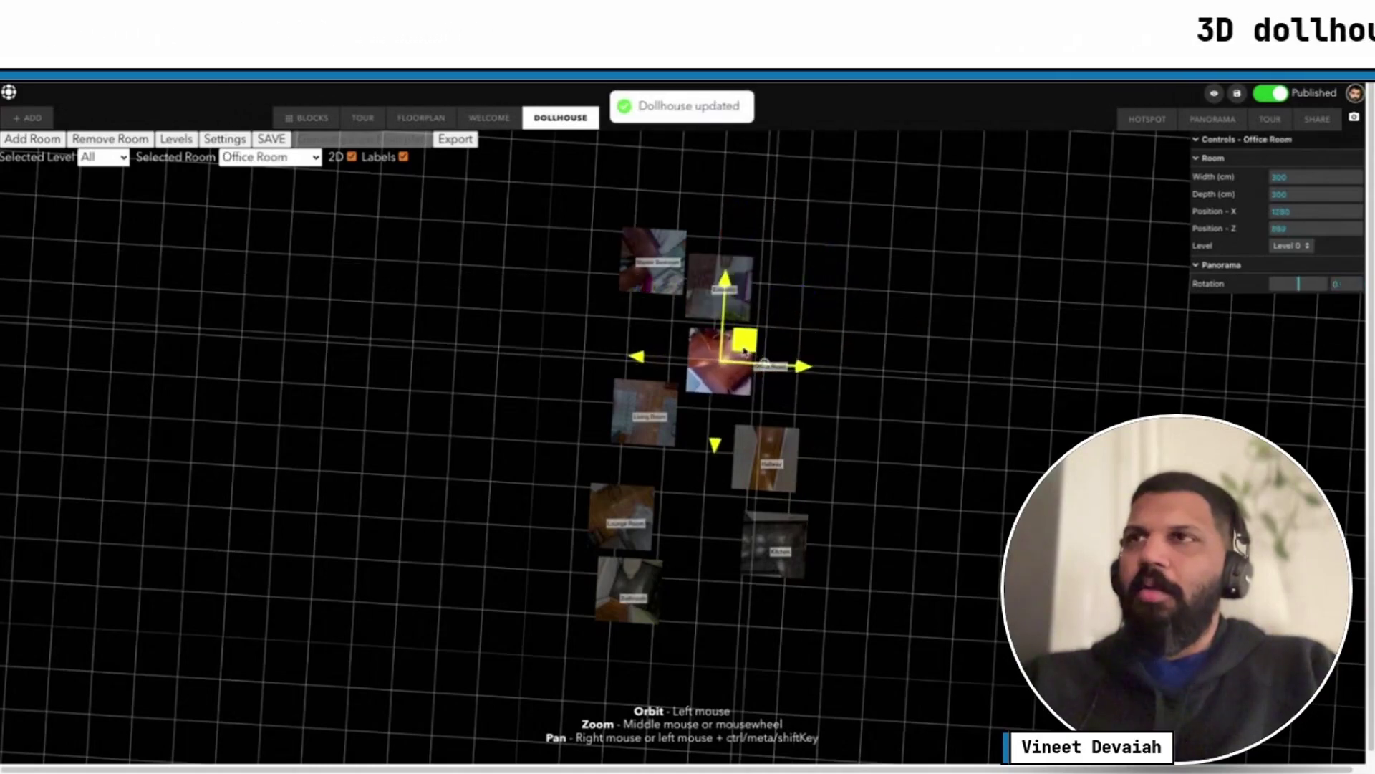
drag(730, 343, 653, 326)
click(652, 422)
click(779, 464)
drag(779, 464, 718, 425)
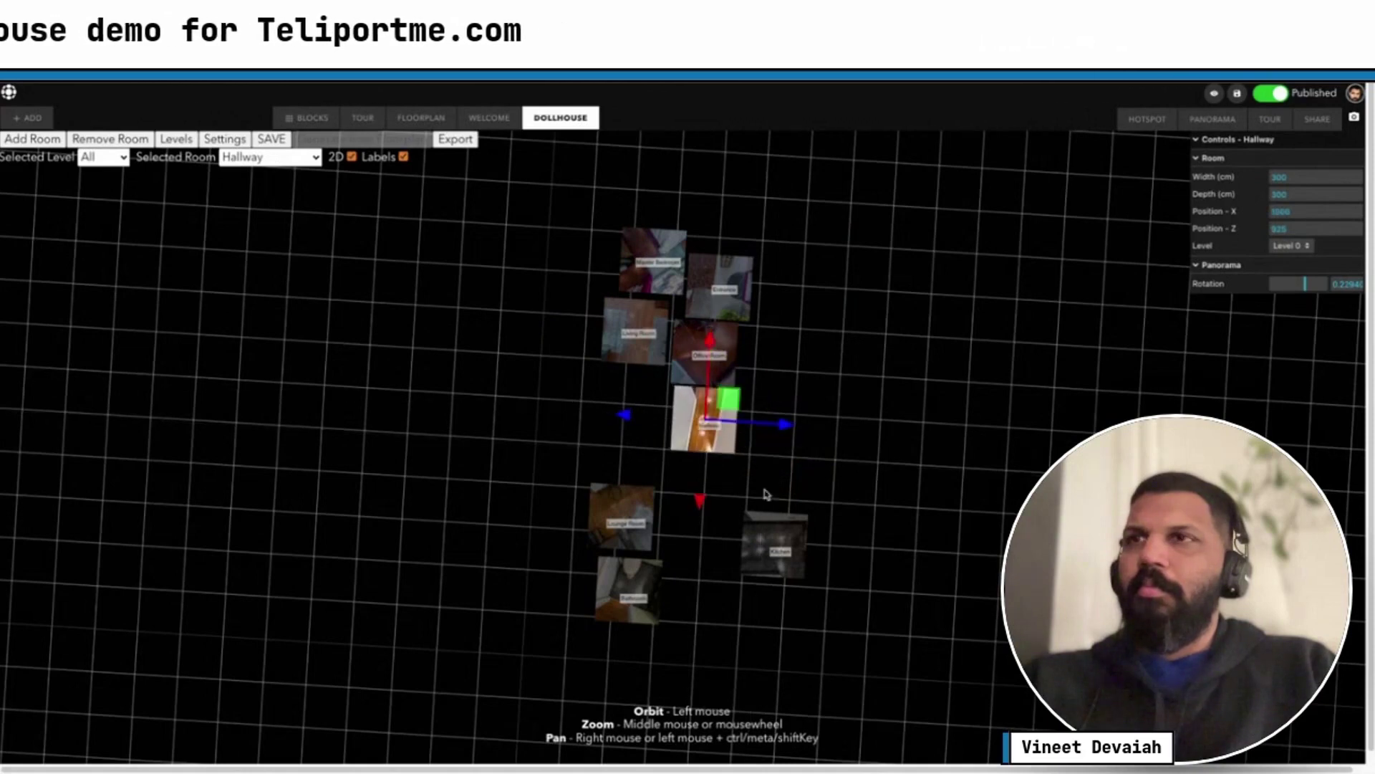
Move the Kitchen directly below the Hallway and the Lounge Room directly below the Living Room
click(783, 550)
drag(783, 550, 736, 462)
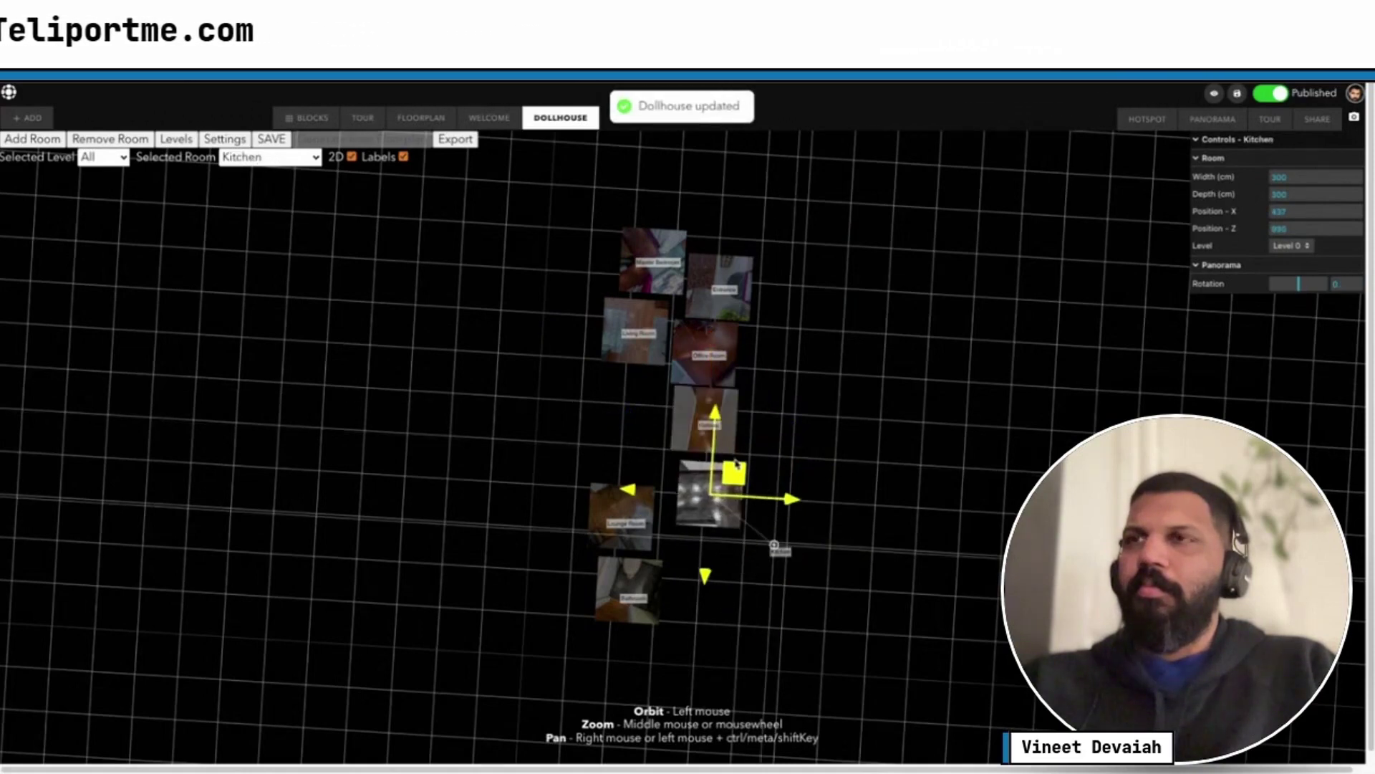
click(637, 521)
drag(652, 393, 655, 388)
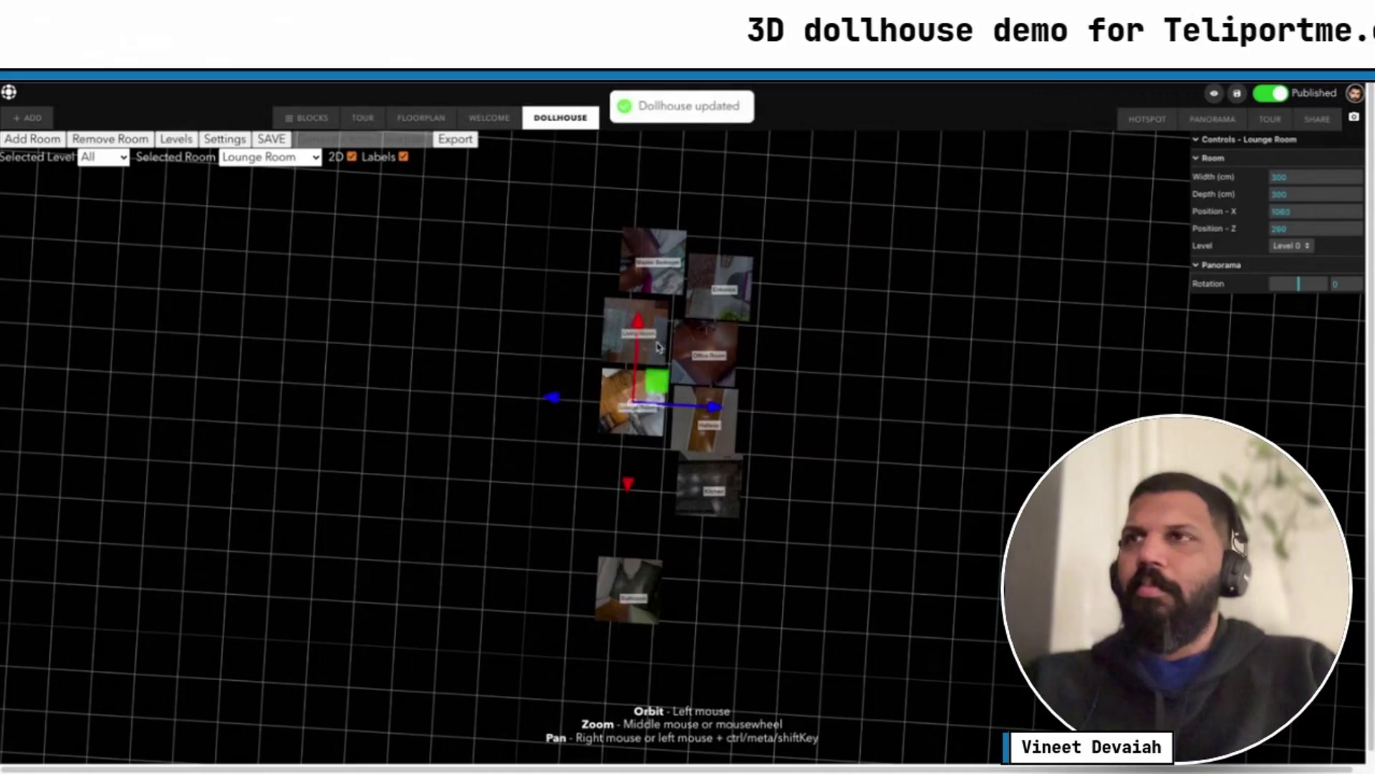
Nudge the Living Room up against the Master Bedroom, adjust the Lounge Room slightly, and move the Bathroom beside the Kitchen
click(629, 334)
drag(655, 314, 668, 300)
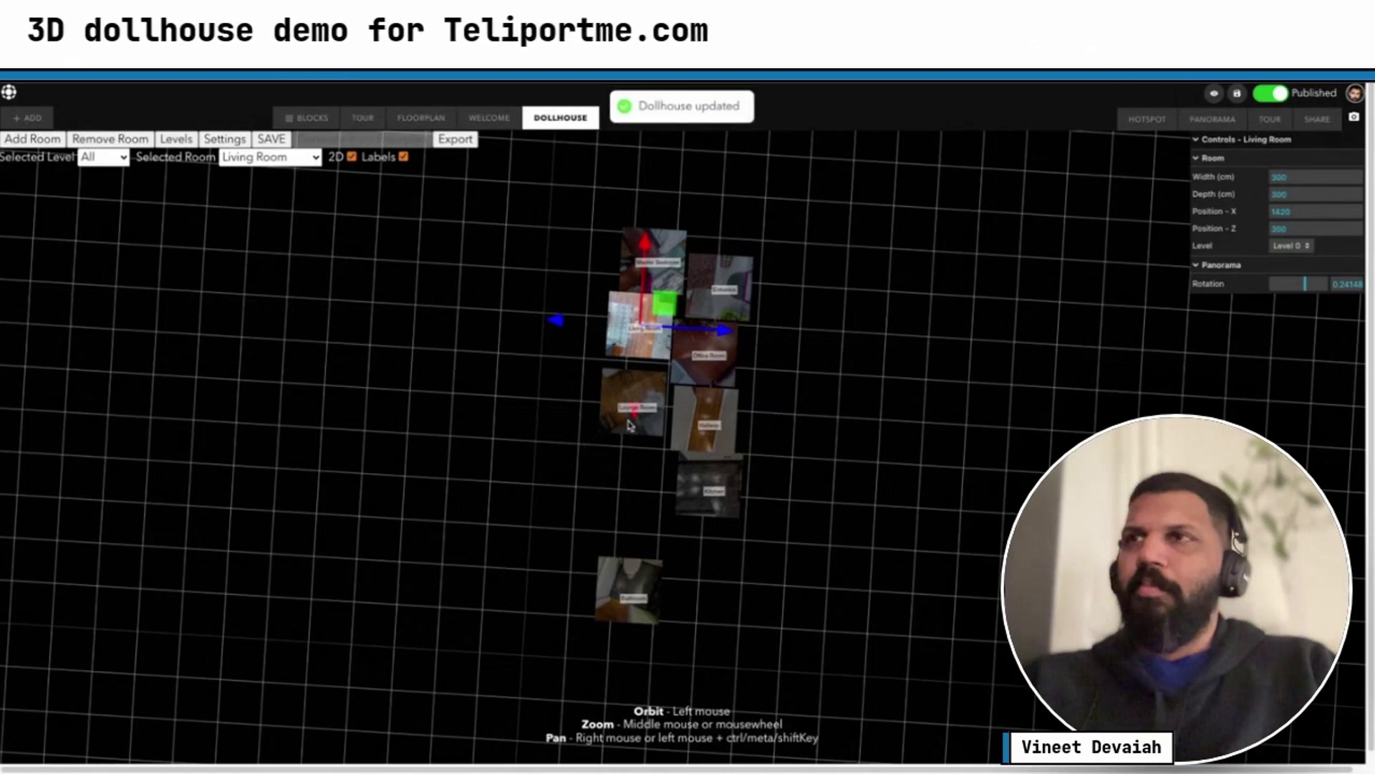
click(637, 415)
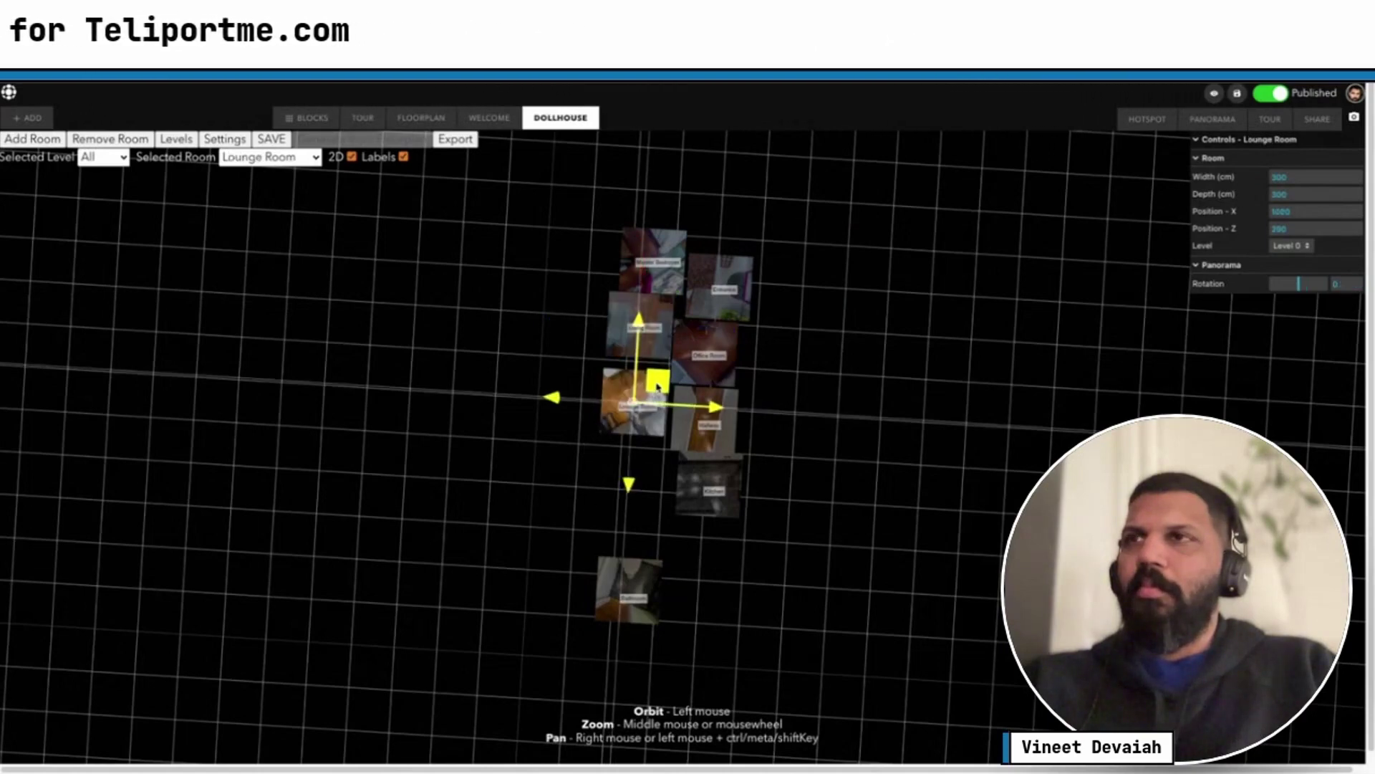
click(635, 592)
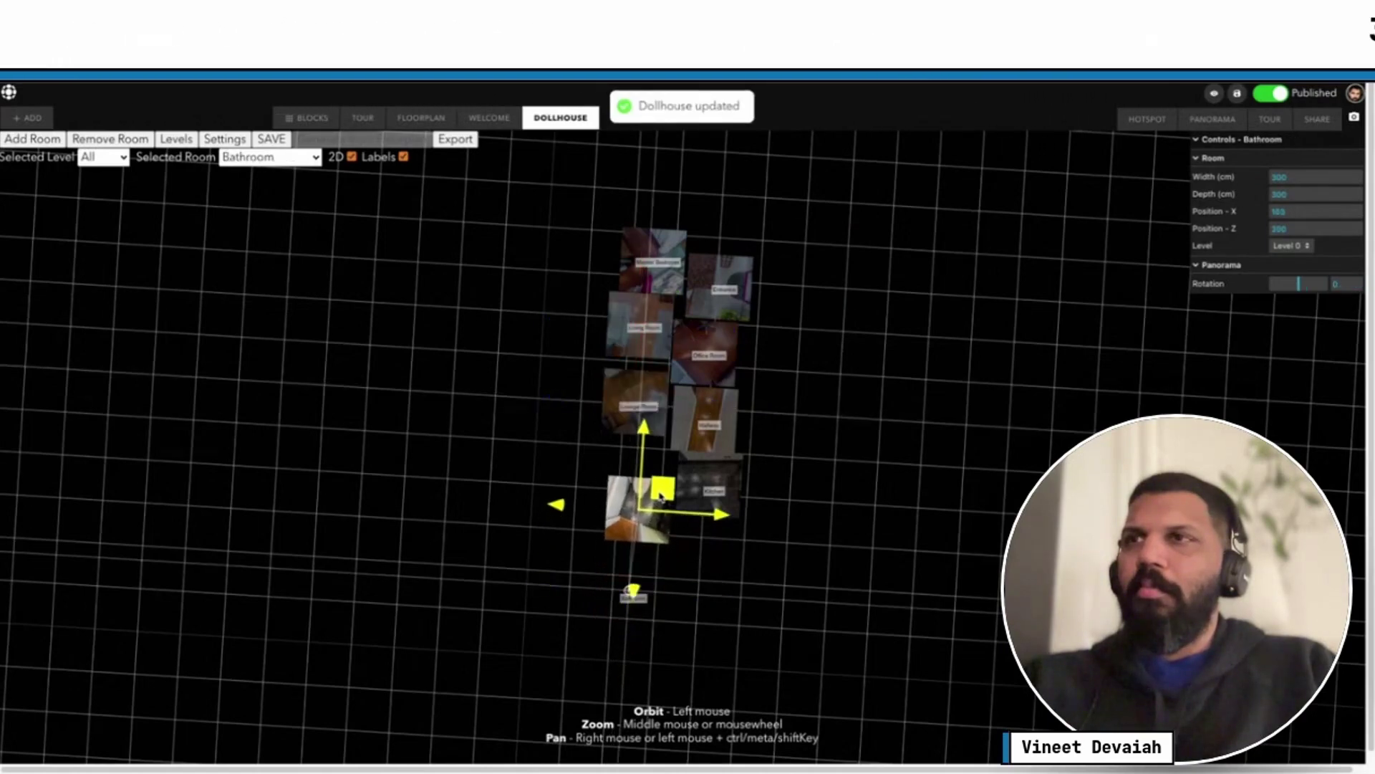
drag(662, 485, 665, 484)
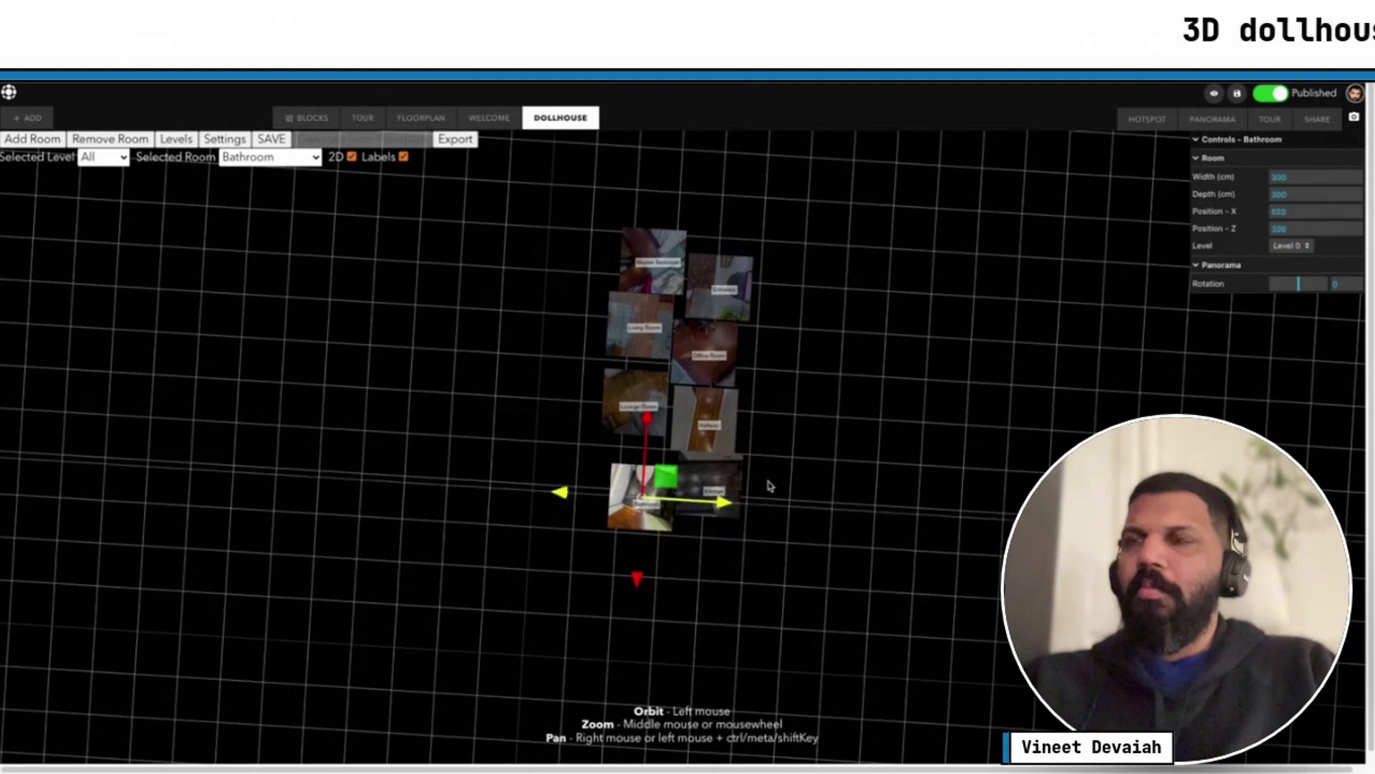
Fine-tune the positions of the Hallway and the Entrance, and display the dollhouse in 3D from a low angle
click(725, 434)
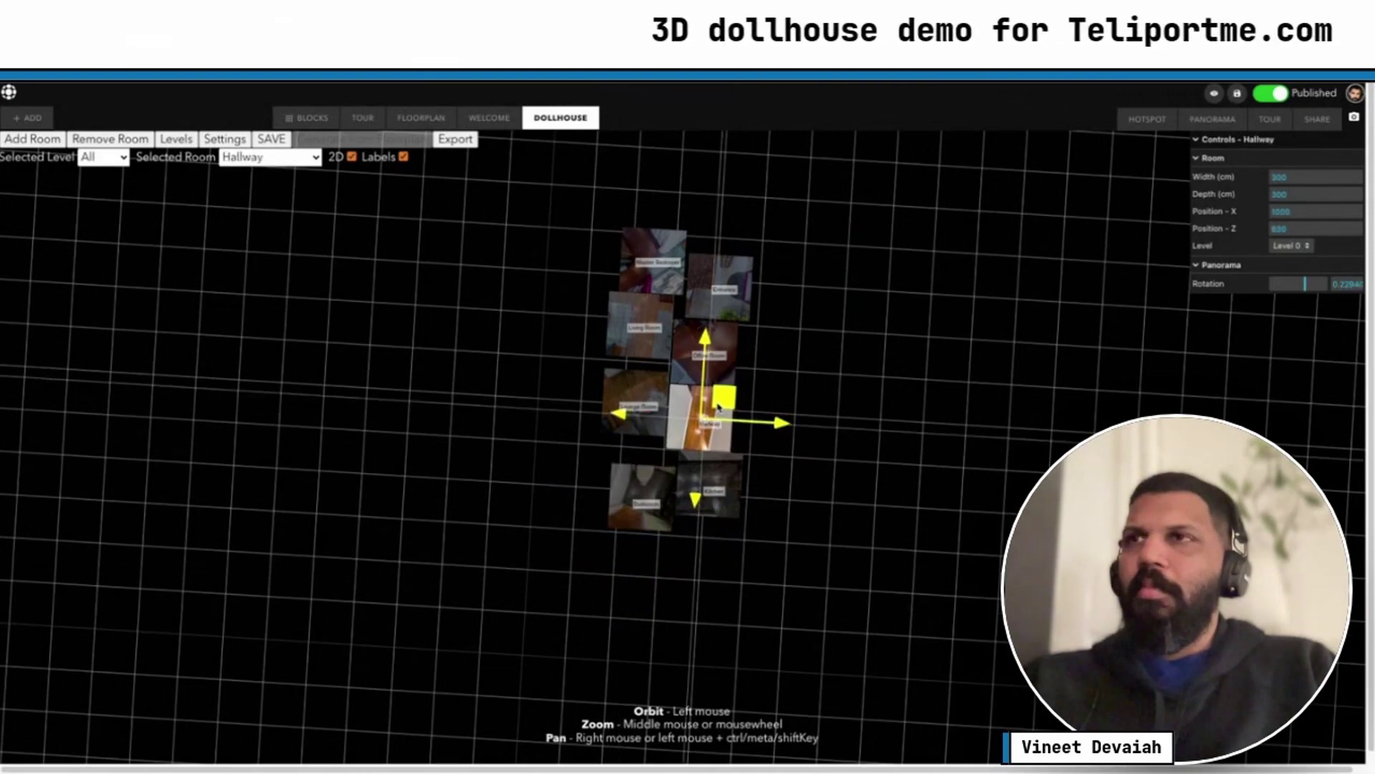
click(733, 297)
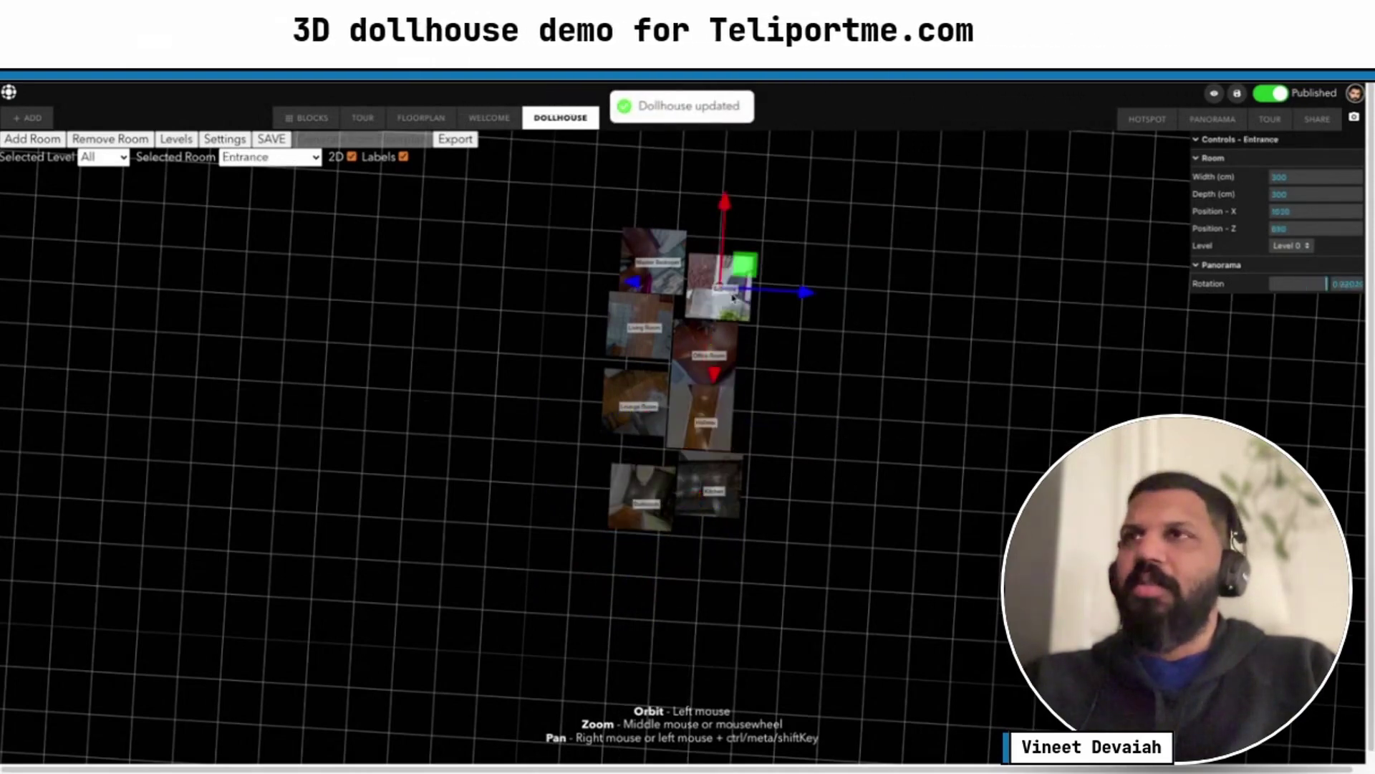
drag(739, 274, 733, 274)
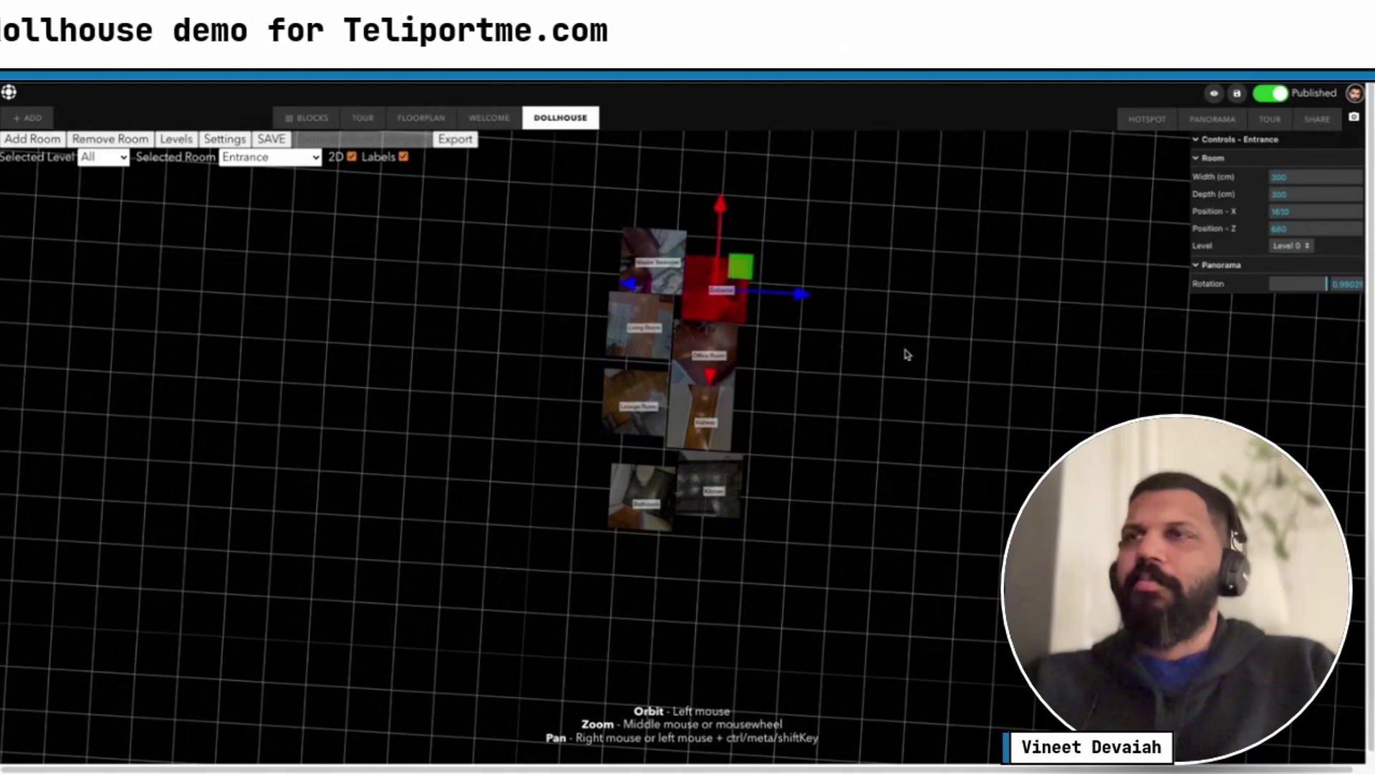
click(352, 157)
drag(399, 341, 536, 252)
Inspect the options for adding a room and the names and altitudes of the levels
click(16, 143)
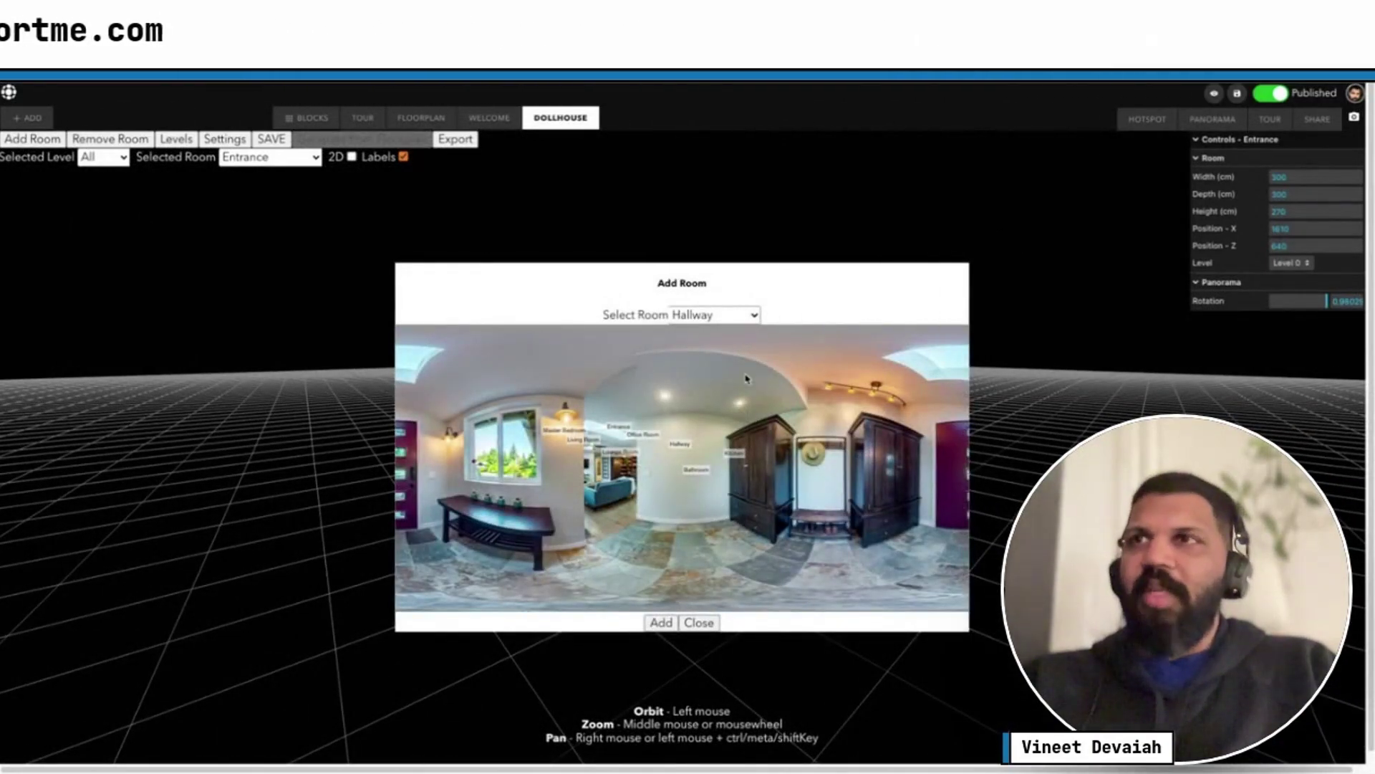
click(695, 623)
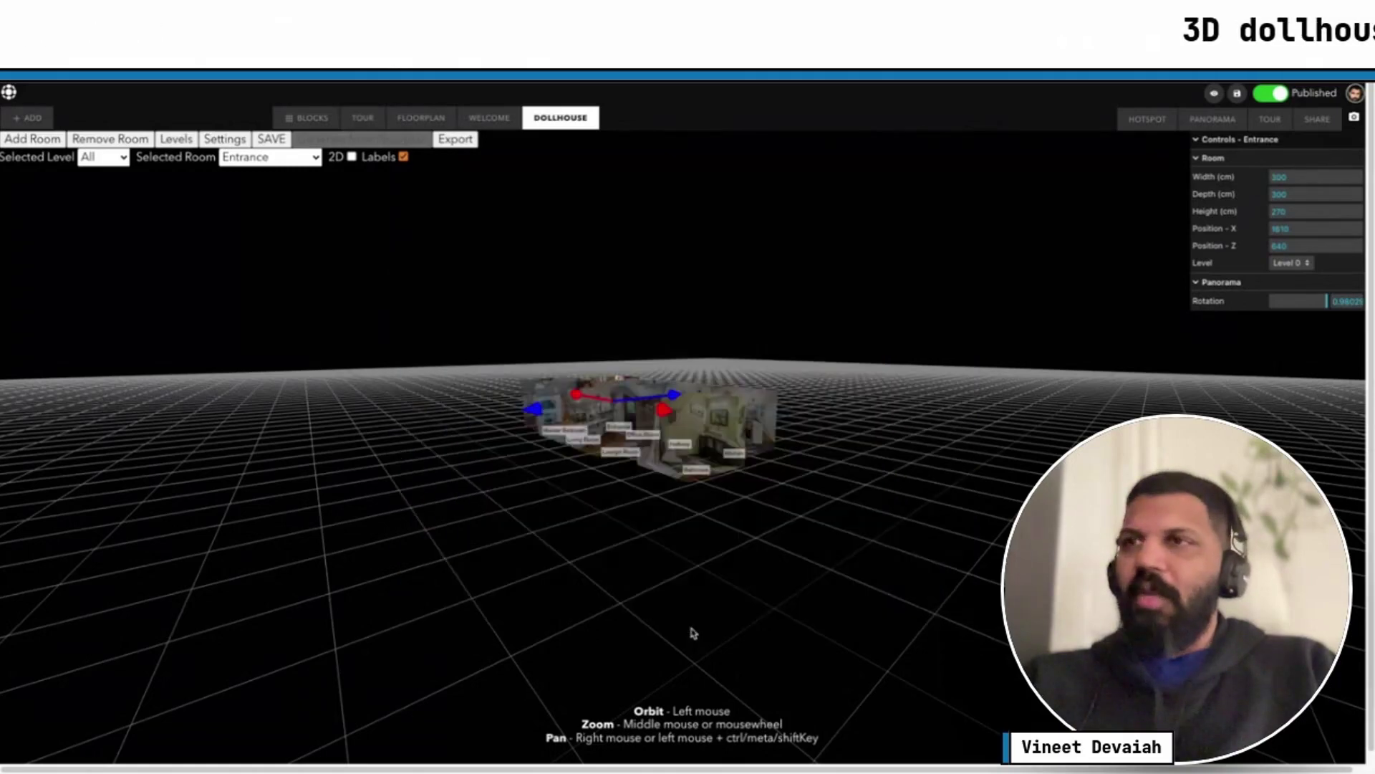
click(169, 146)
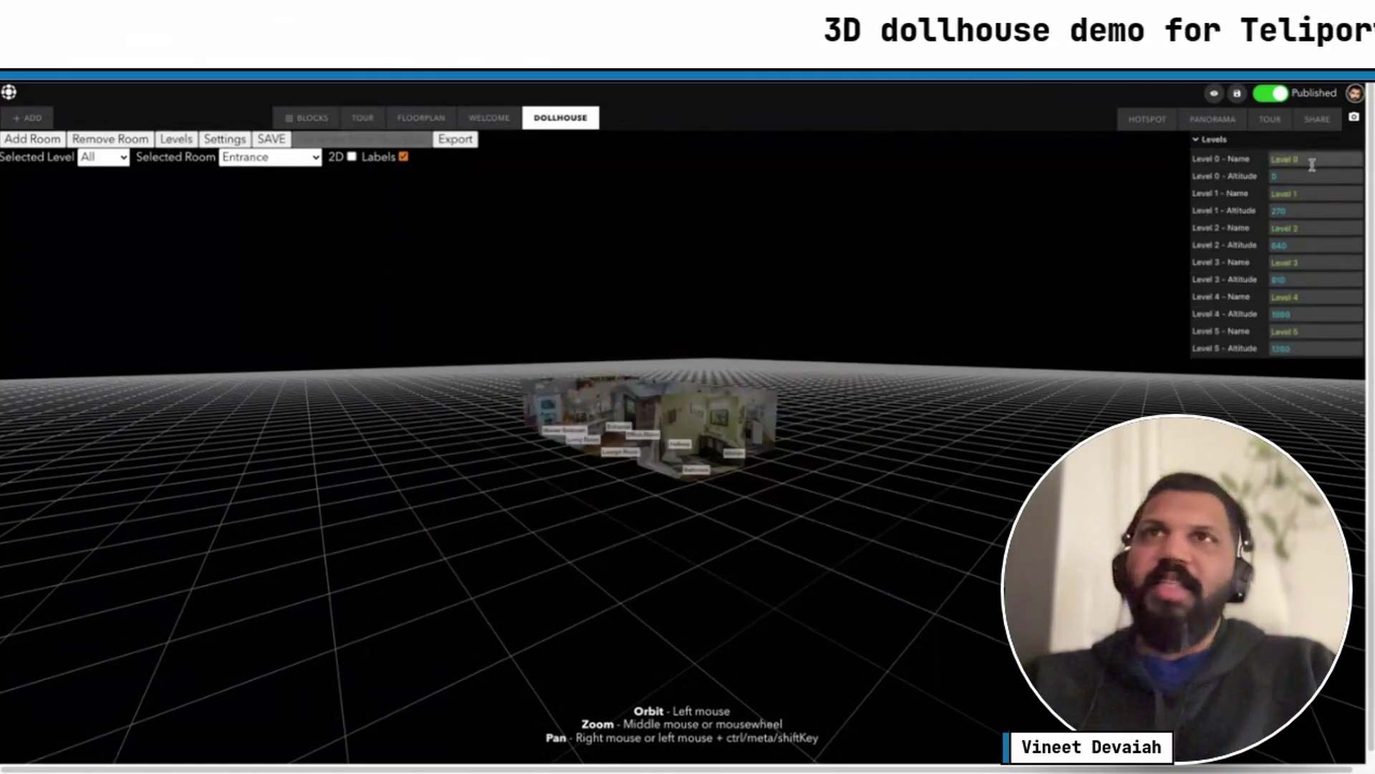
Set the default camera position to a close, elevated view of the dollhouse with the Kitchen in the foreground
click(223, 143)
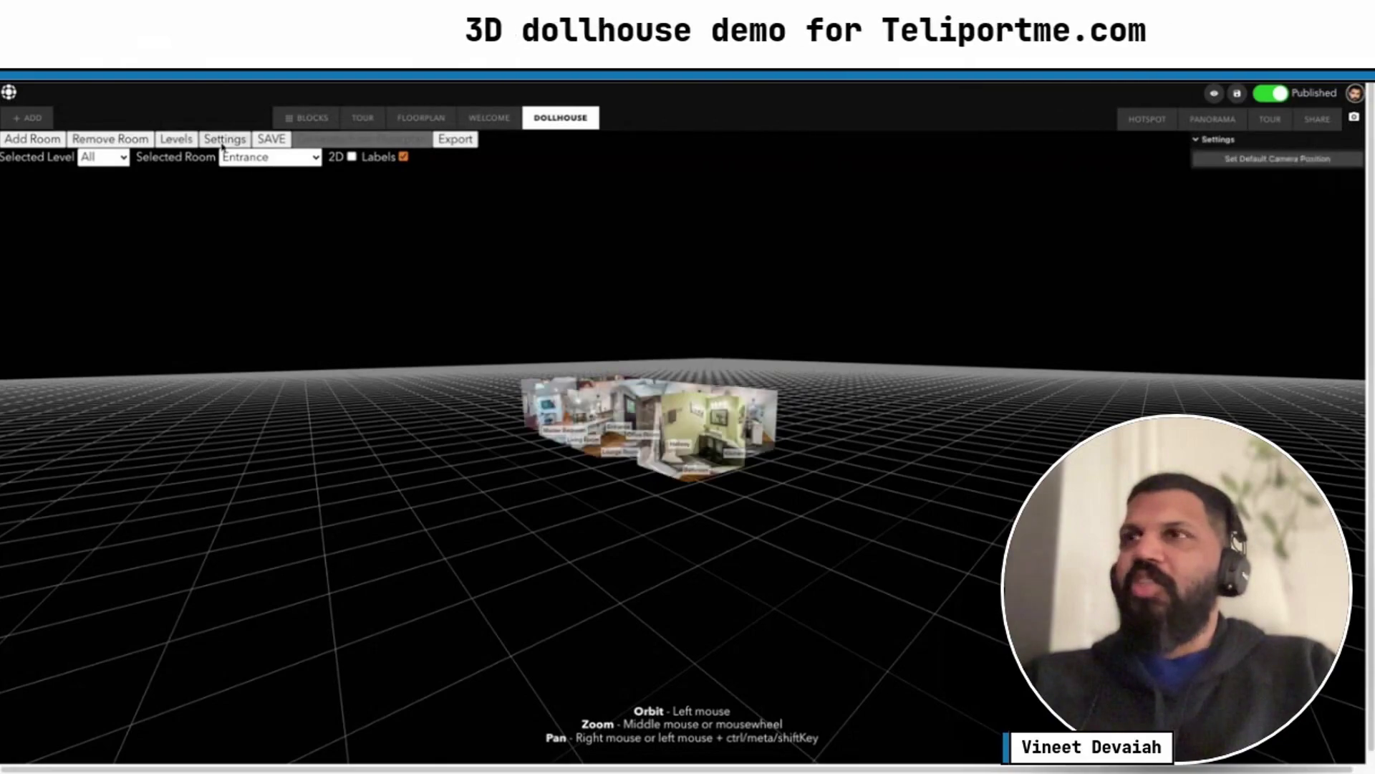
scroll(819, 541, up, 6)
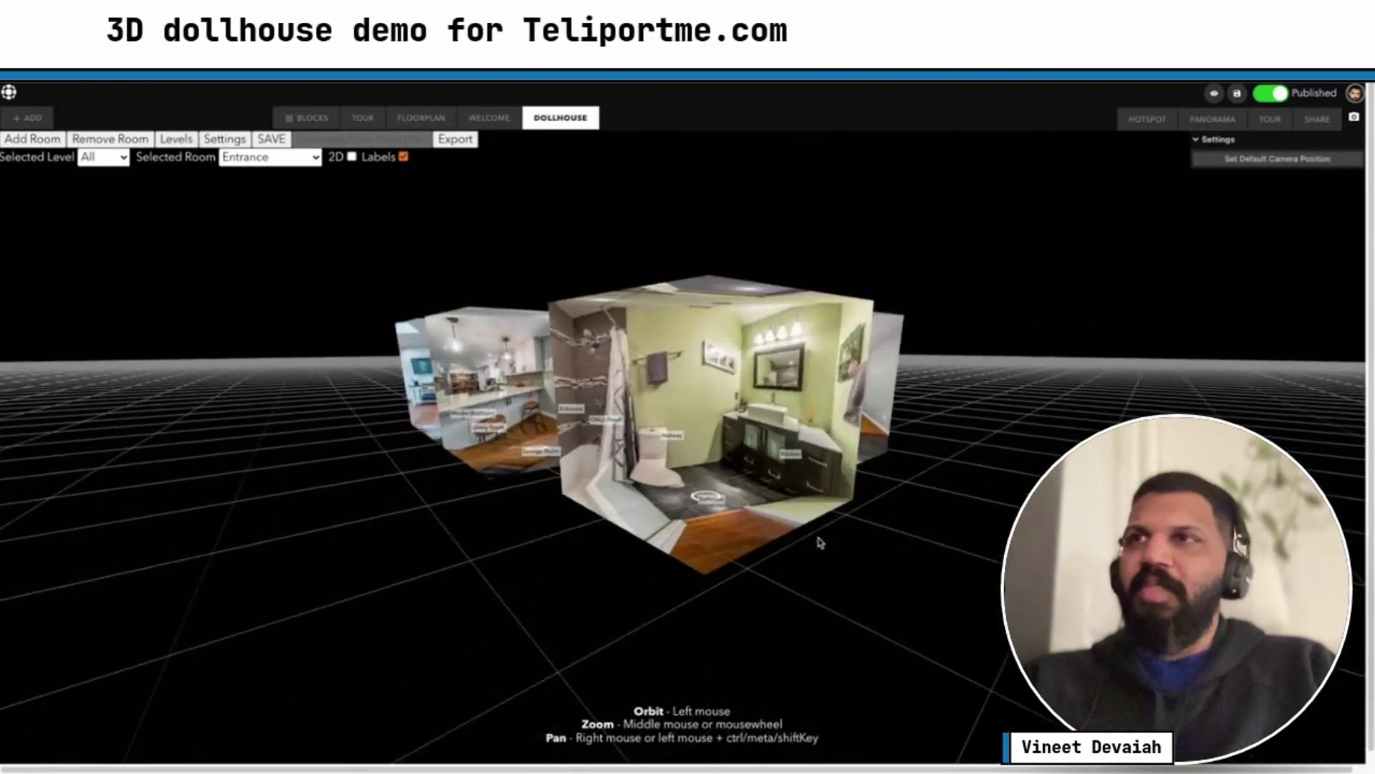
drag(820, 543, 666, 573)
right_click(1261, 152)
click(1282, 161)
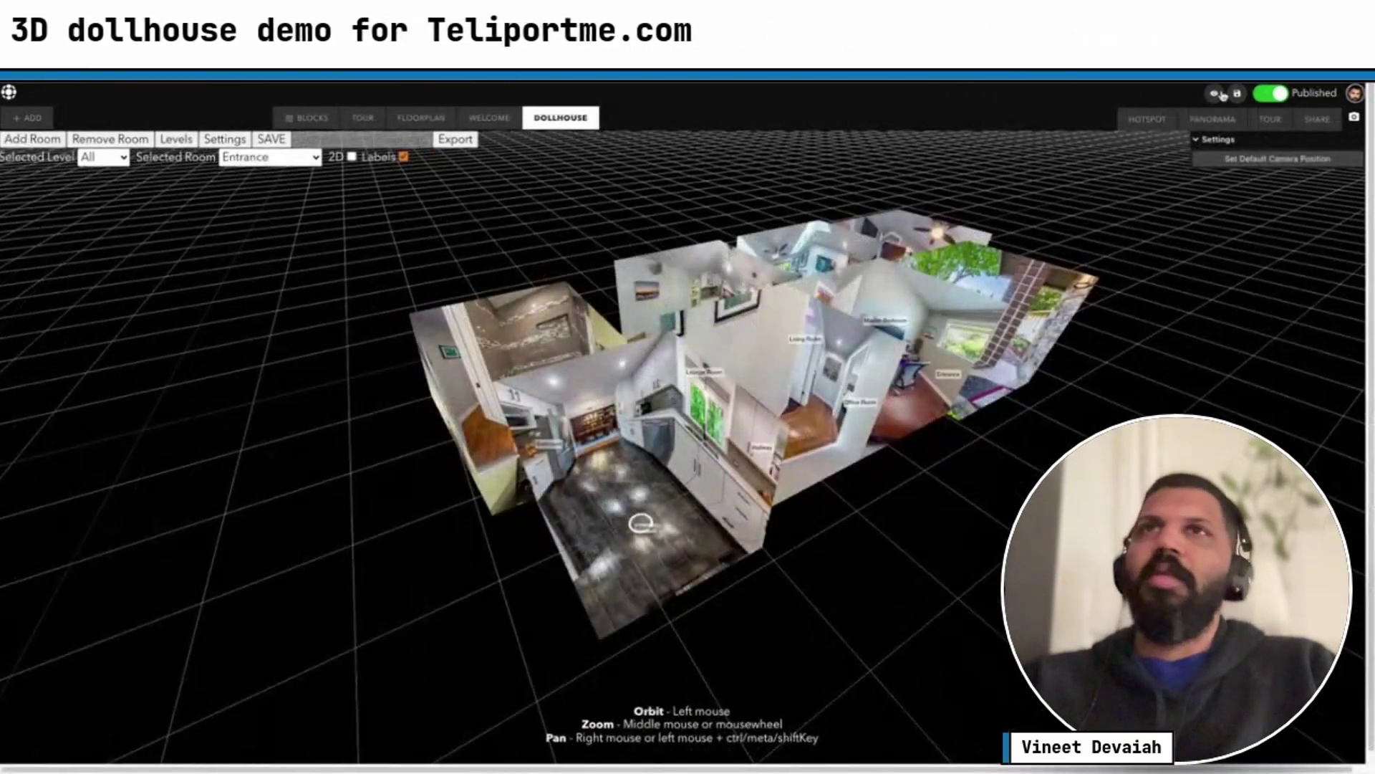
Preview the House Tour and open its dollhouse view
click(1213, 95)
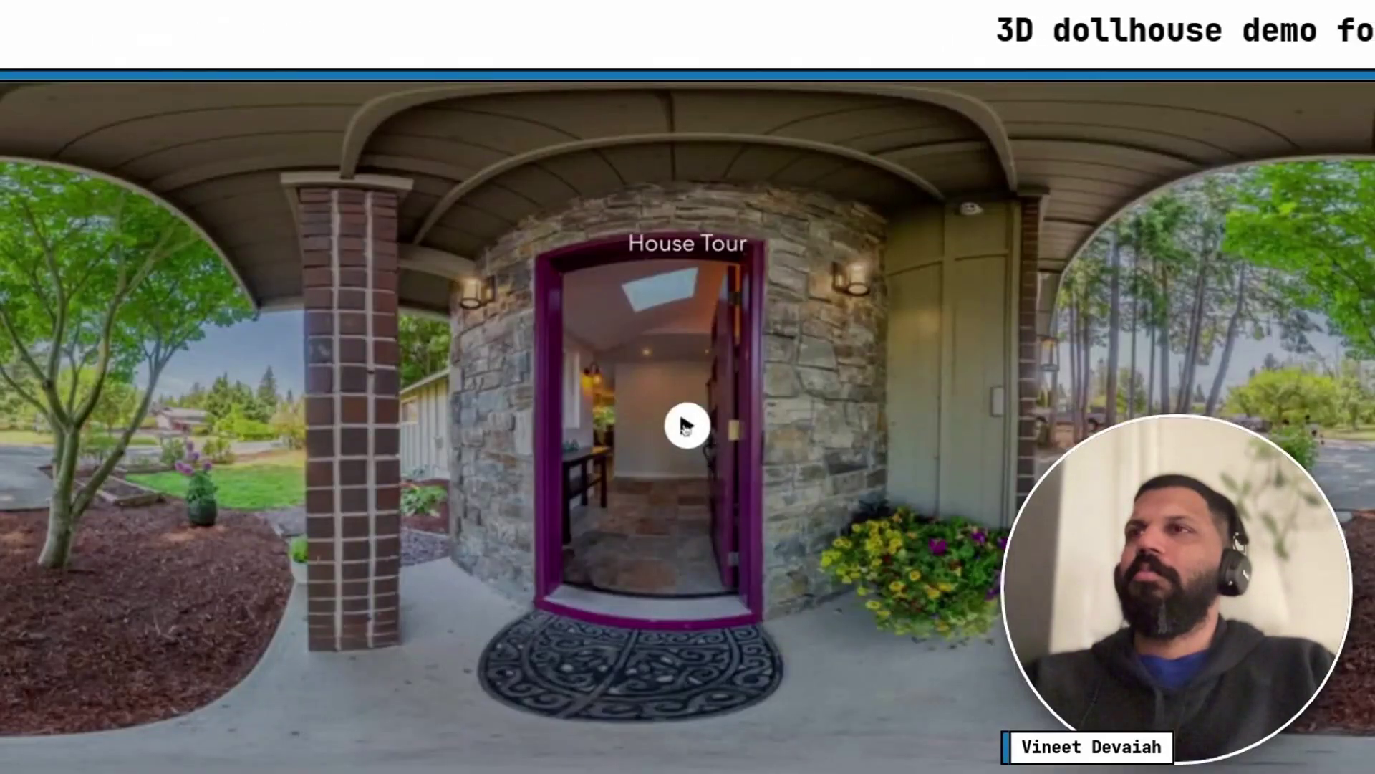
click(685, 425)
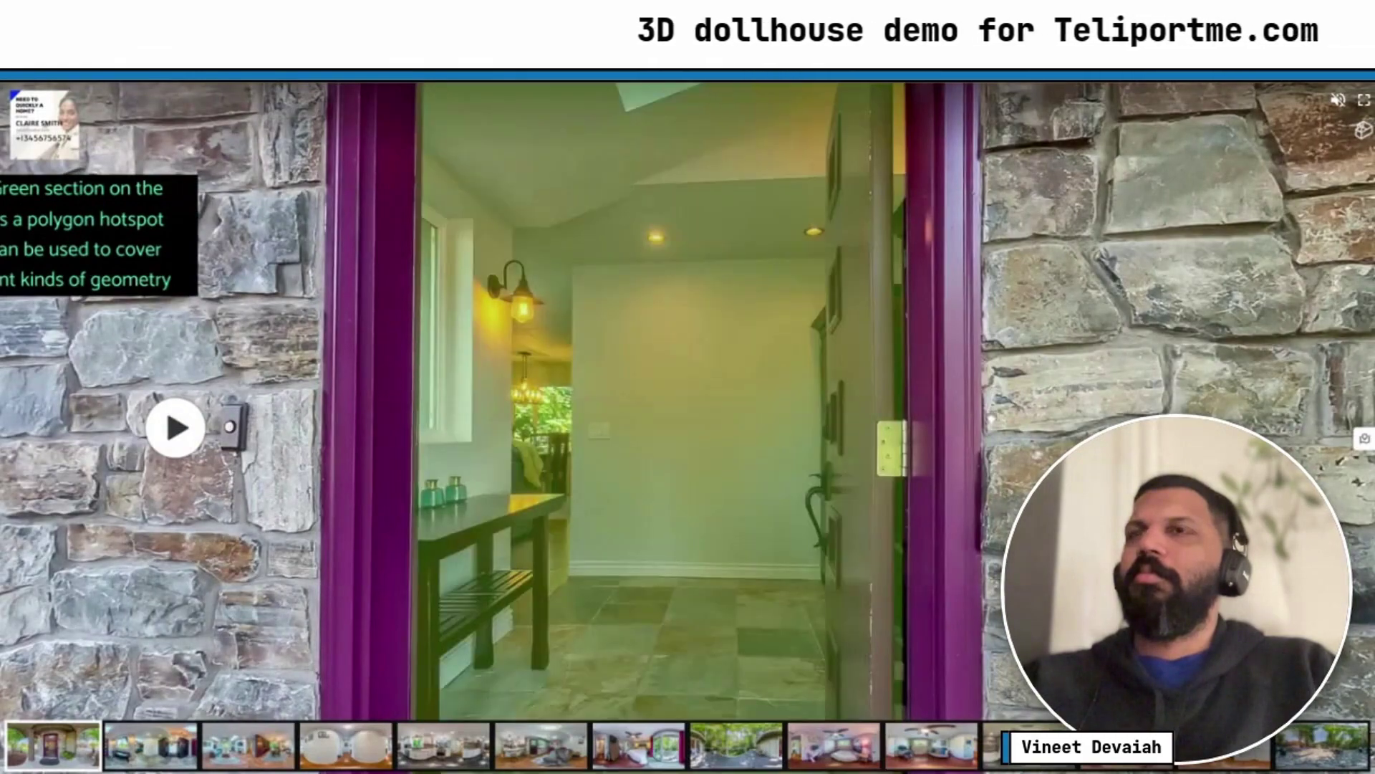
click(1364, 131)
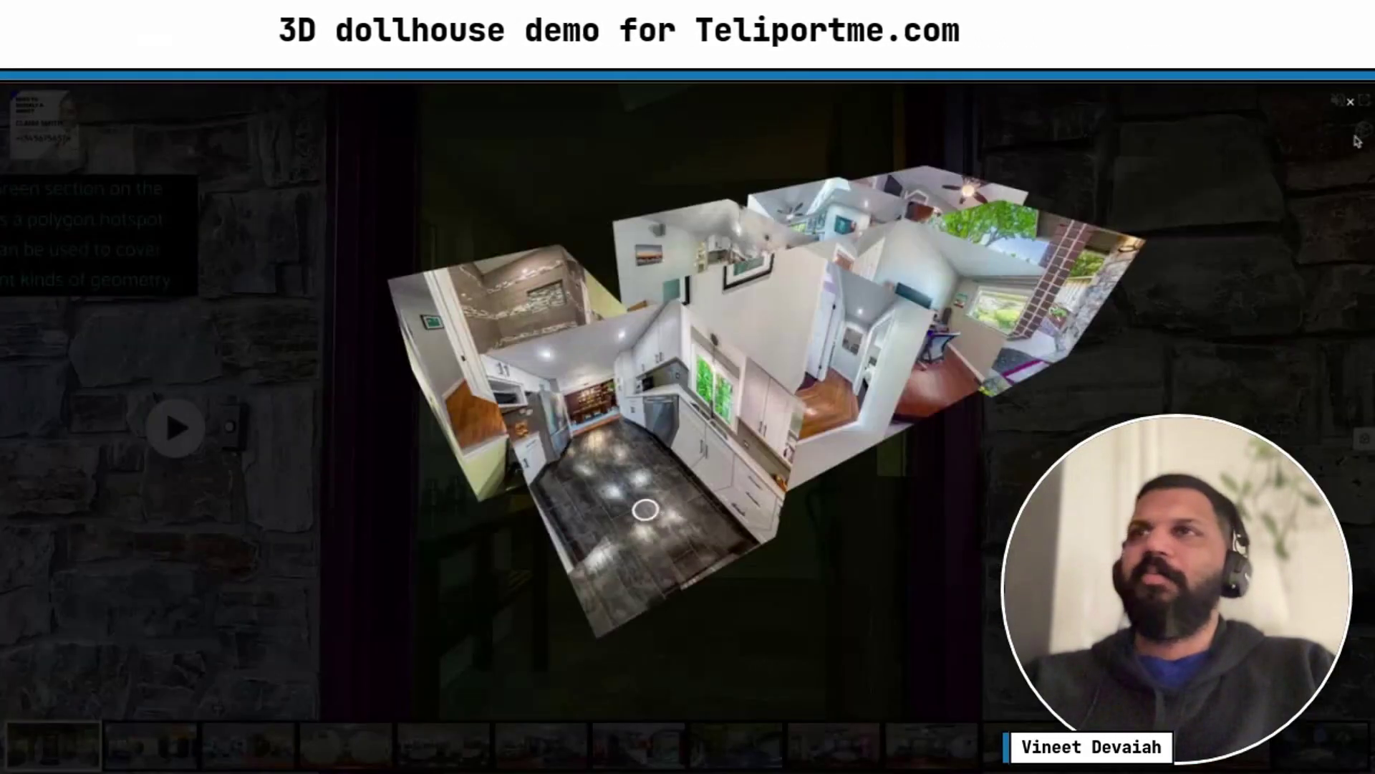
Enter the Kitchen panorama from the dollhouse and continue through the hotspot to the Lounge room
drag(1036, 423, 1036, 375)
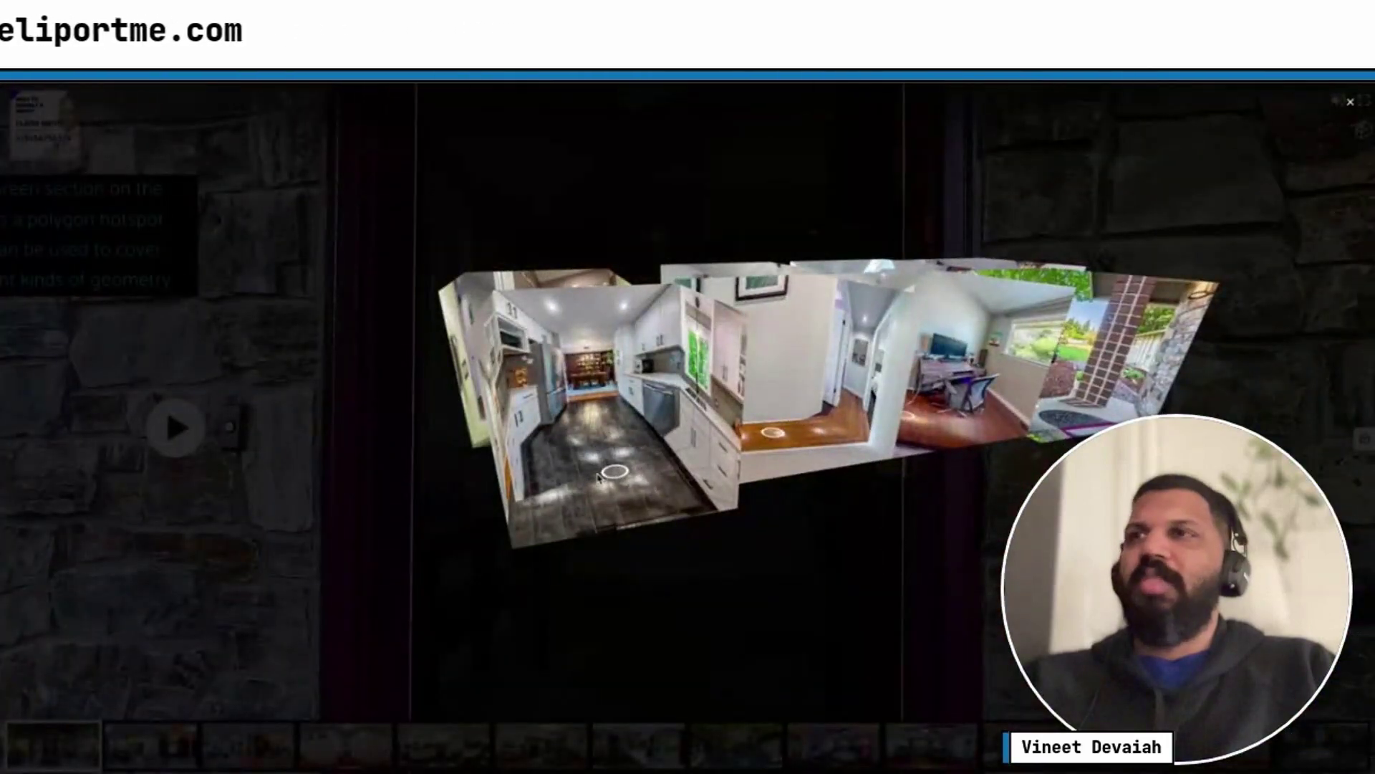
click(600, 476)
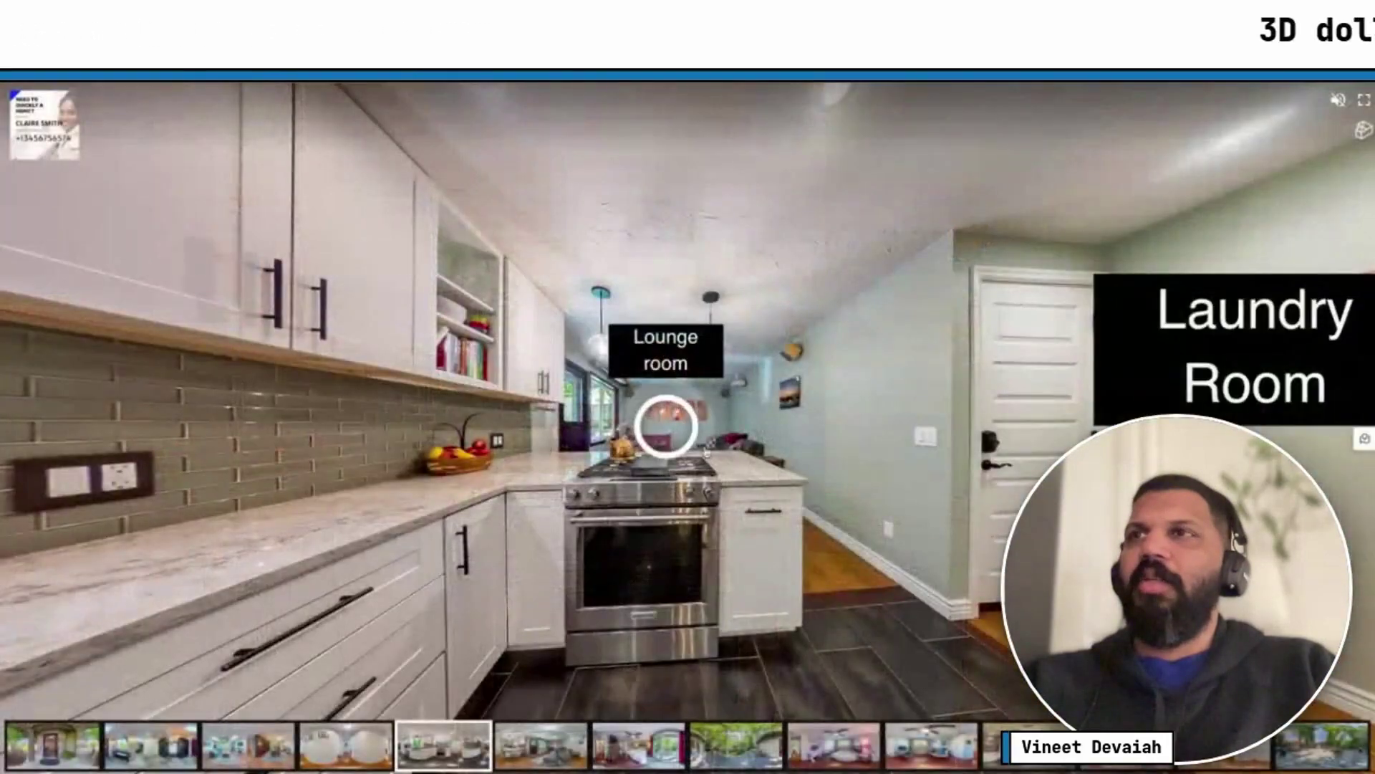
click(704, 451)
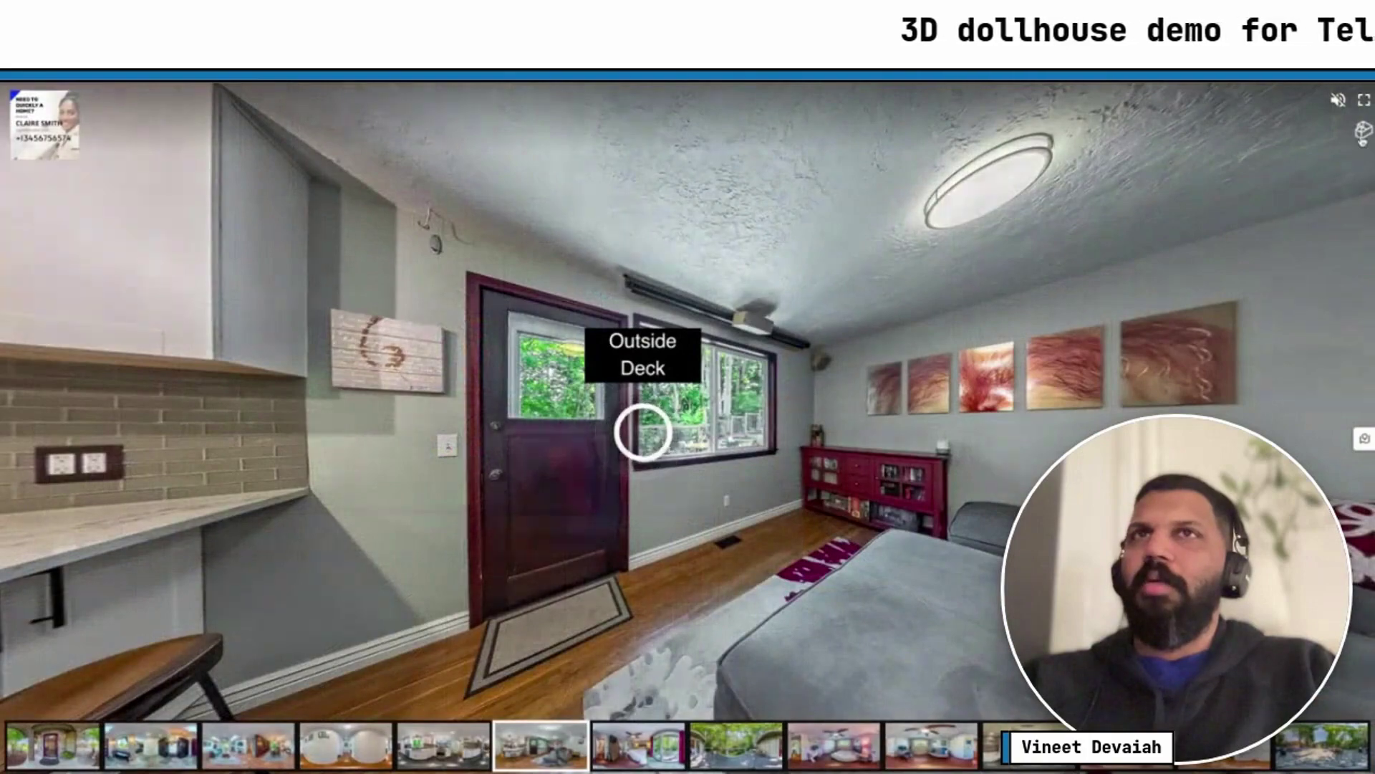
Reopen the dollhouse, view it from the Bathroom side, and enter the Lounge Room from its floor marker
click(1362, 131)
drag(944, 383, 516, 437)
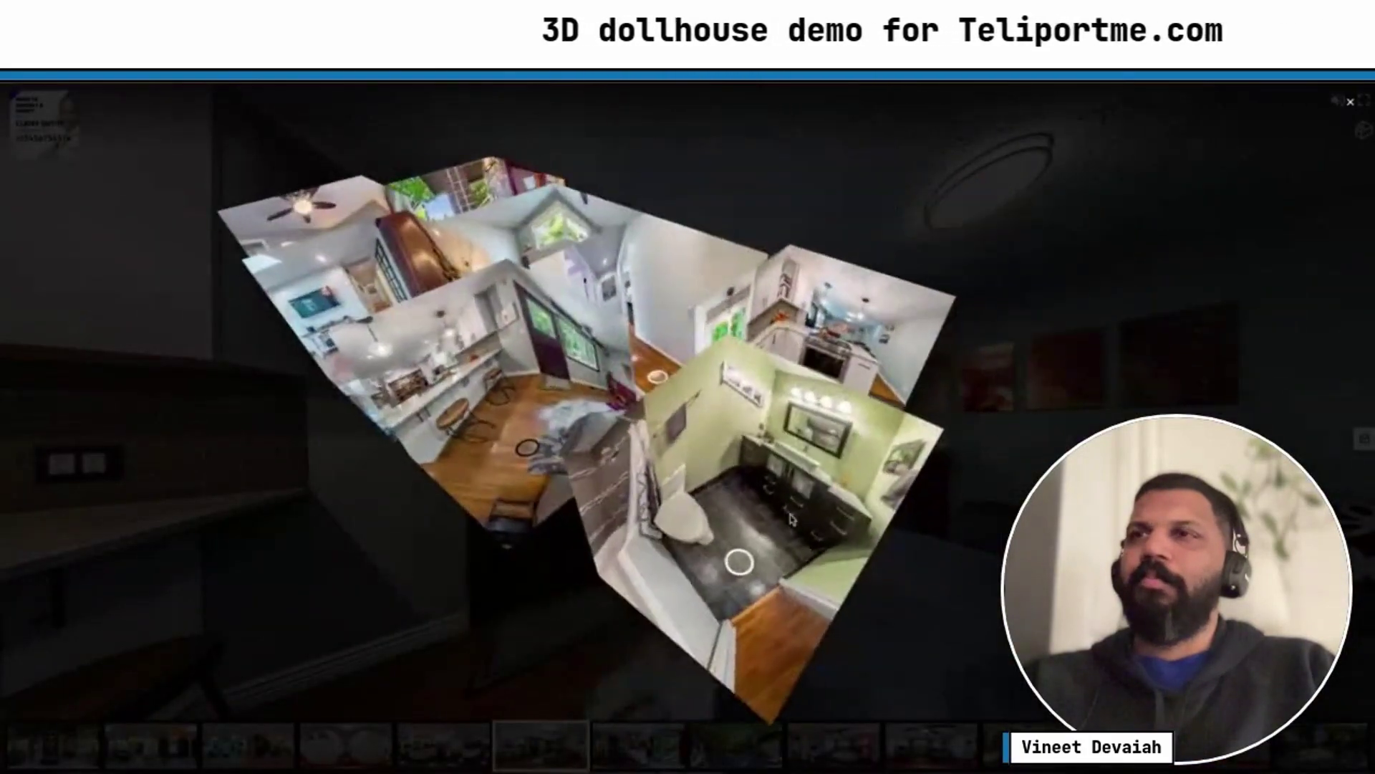
click(530, 453)
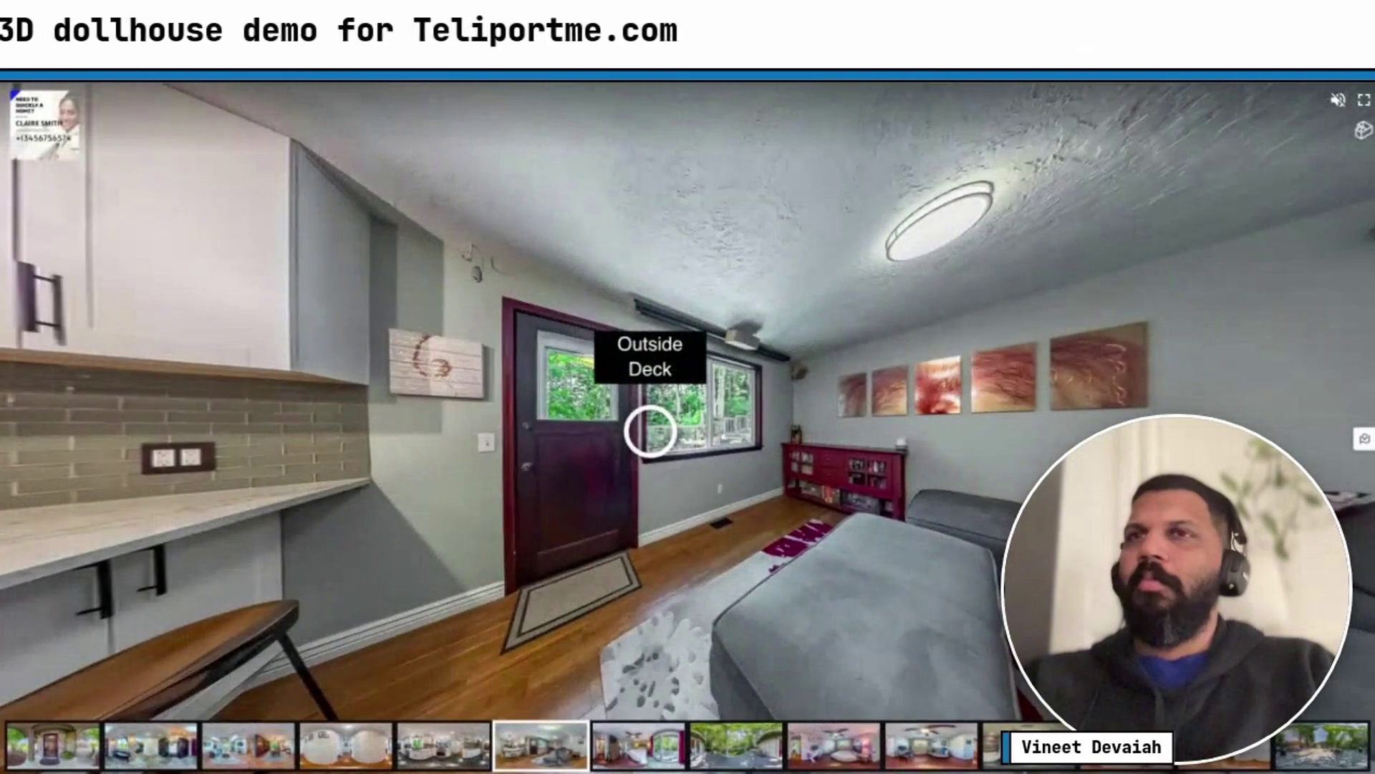
Go on from the Lounge Room to the Kitchen, and use the dollhouse to jump to the entrance panorama
drag(1289, 464, 841, 402)
click(871, 321)
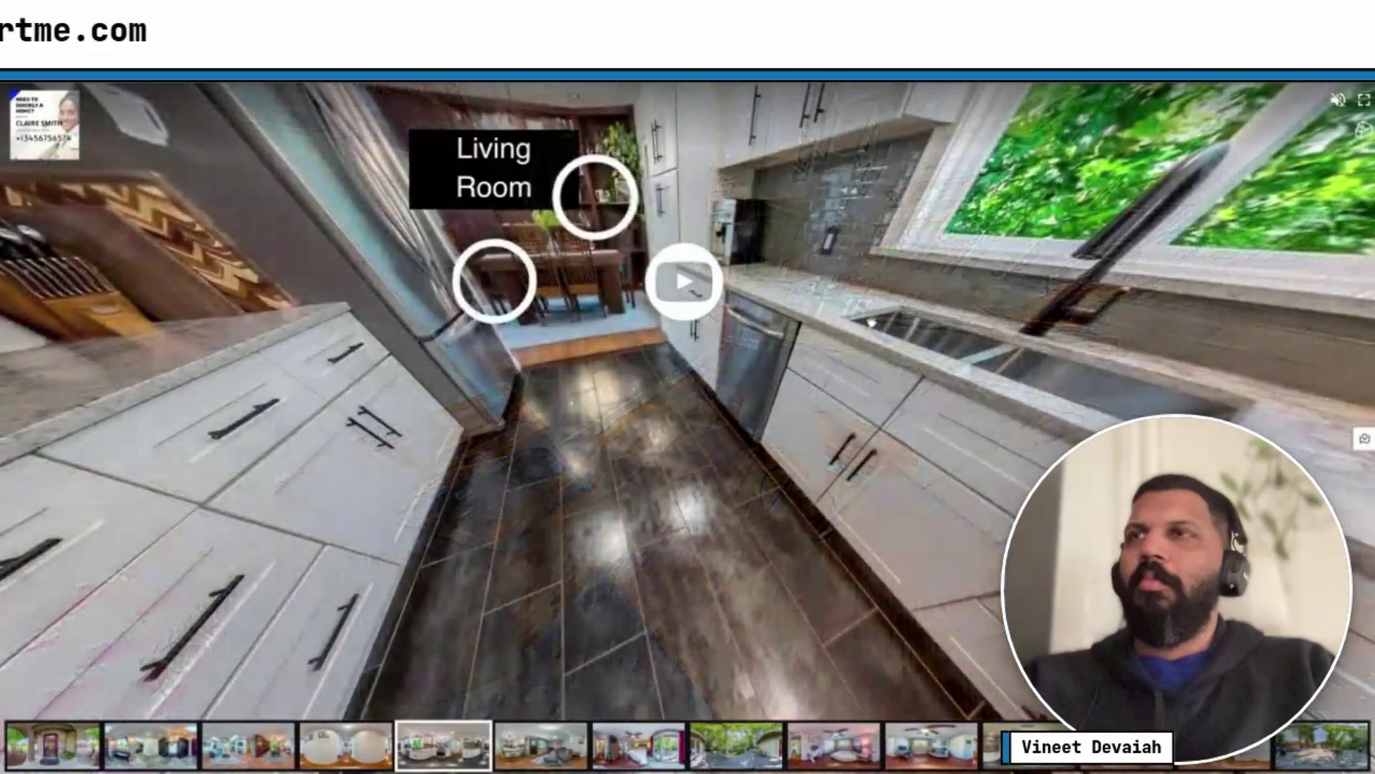
click(1364, 133)
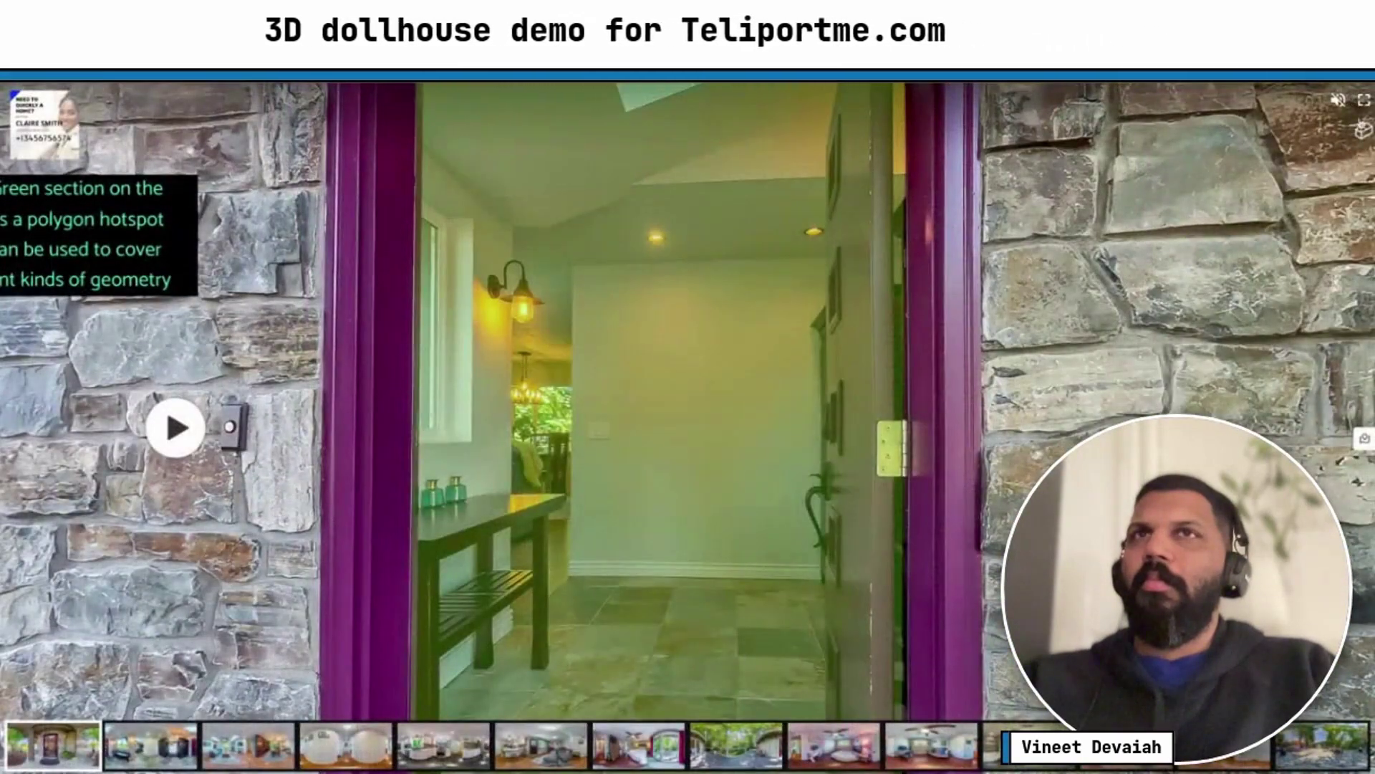
click(1363, 129)
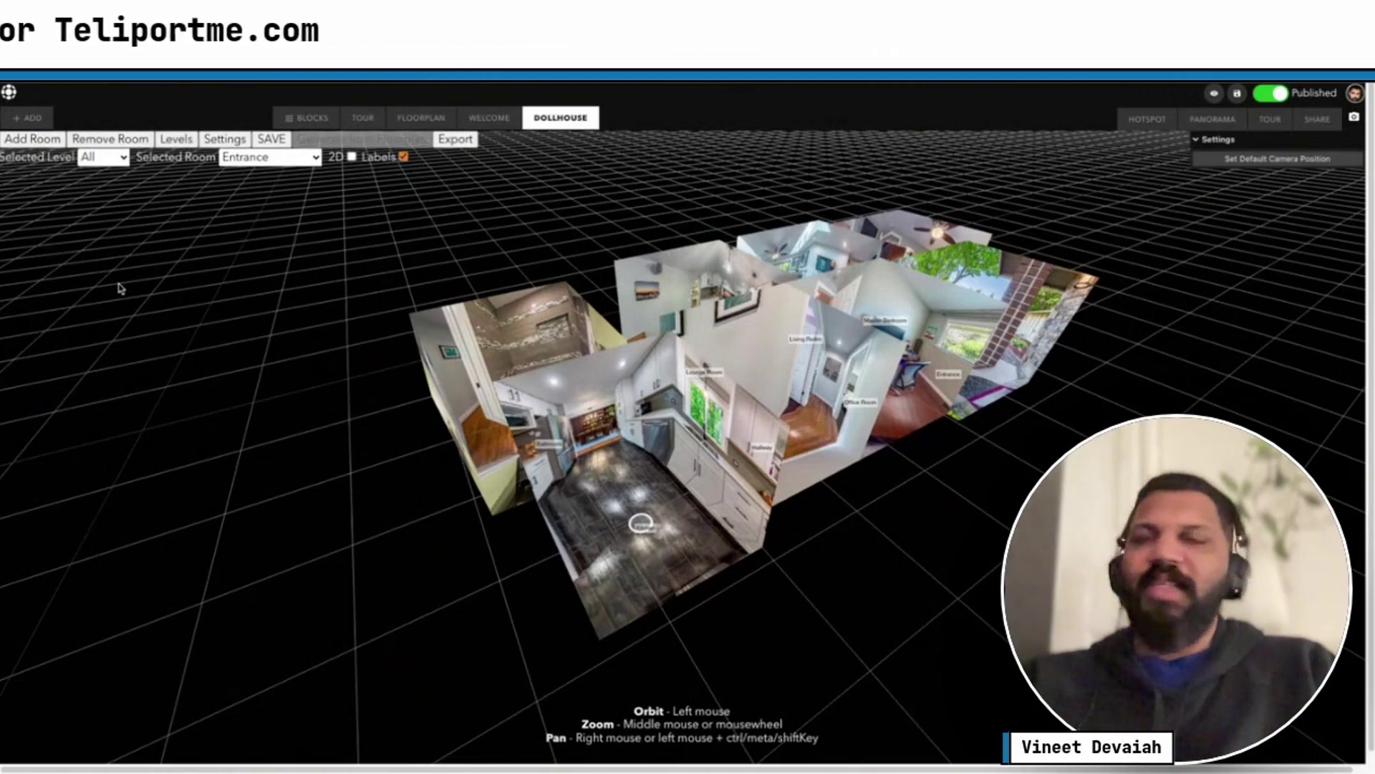
Display the edited dollhouse as a 2D plan and nudge the Entrance slightly away from the neighbouring rooms
drag(628, 363, 499, 215)
click(352, 158)
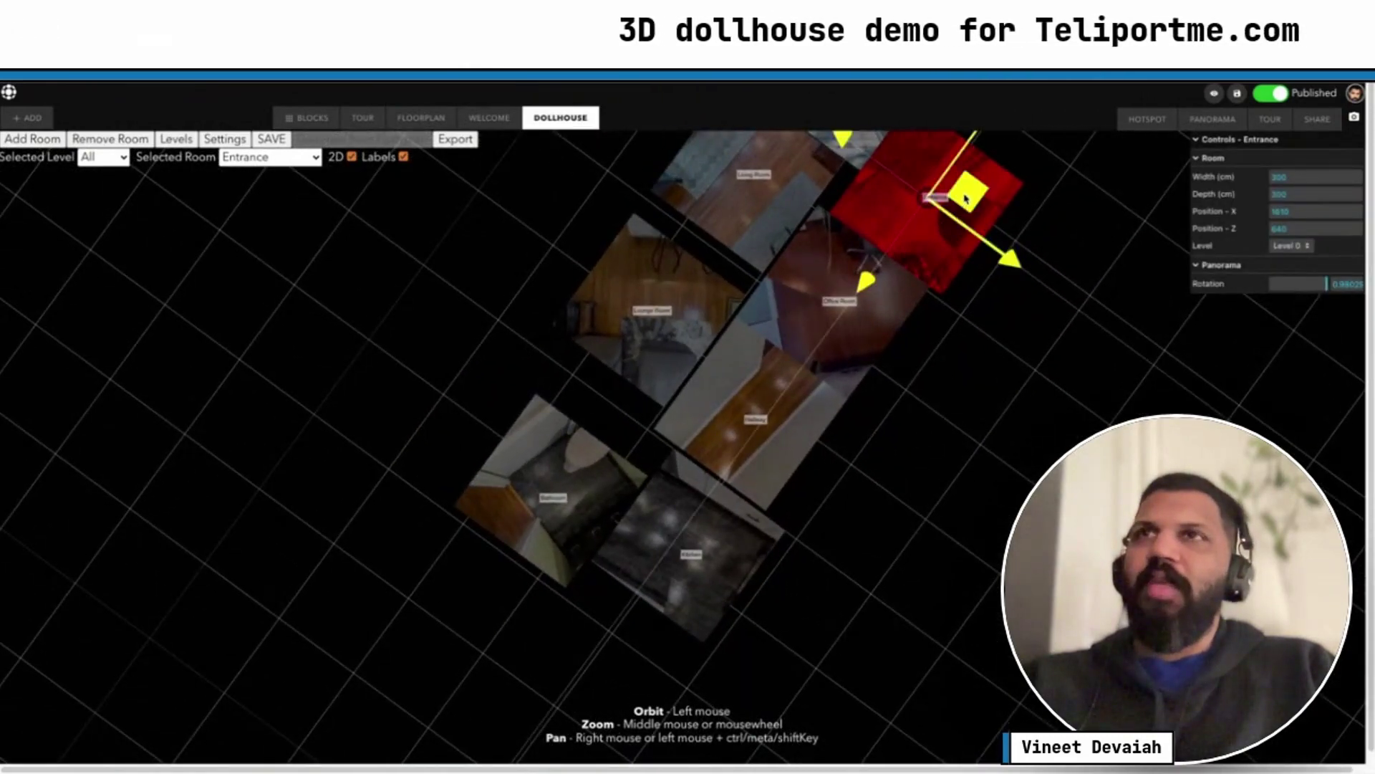
drag(974, 198, 978, 192)
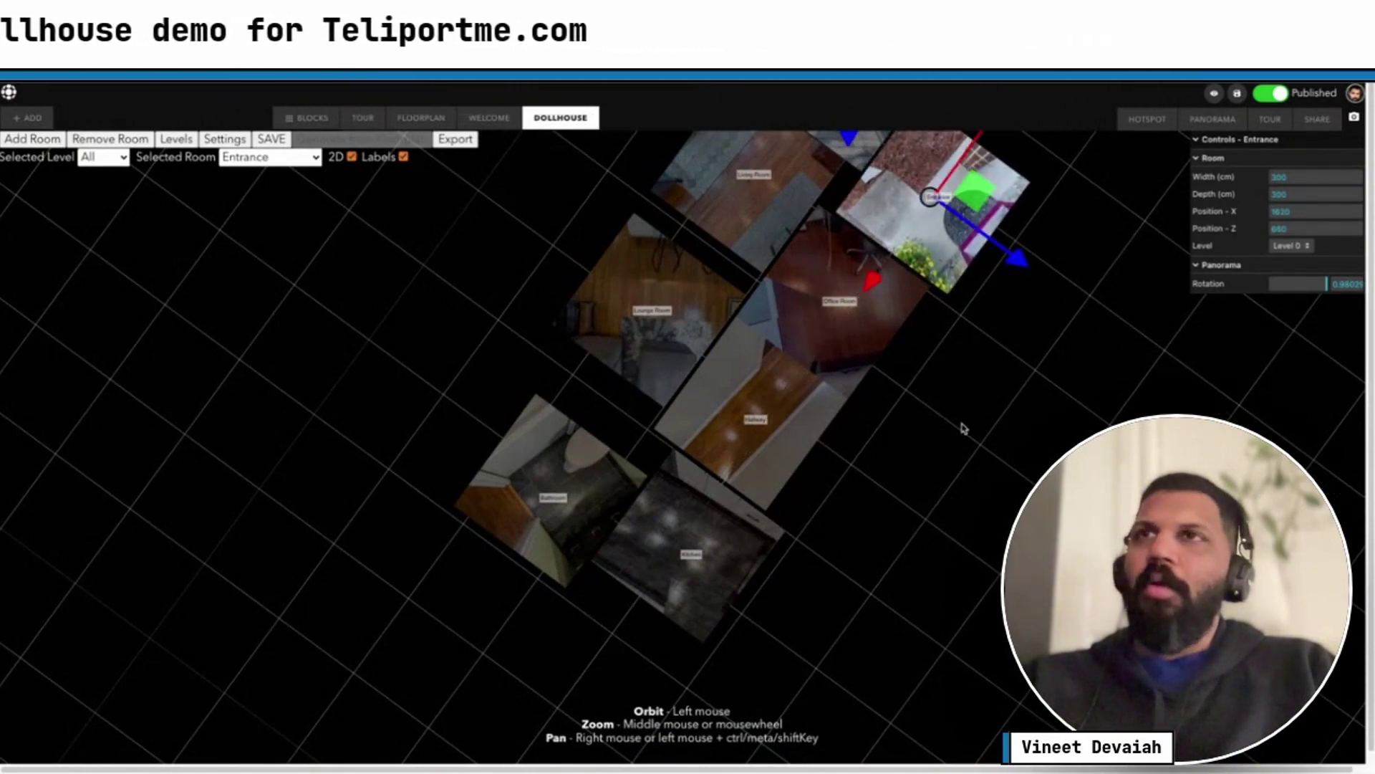
scroll(964, 429, up, 3)
scroll(964, 428, down, 8)
drag(964, 428, 859, 430)
right_drag(901, 494, 735, 531)
scroll(602, 529, up, 5)
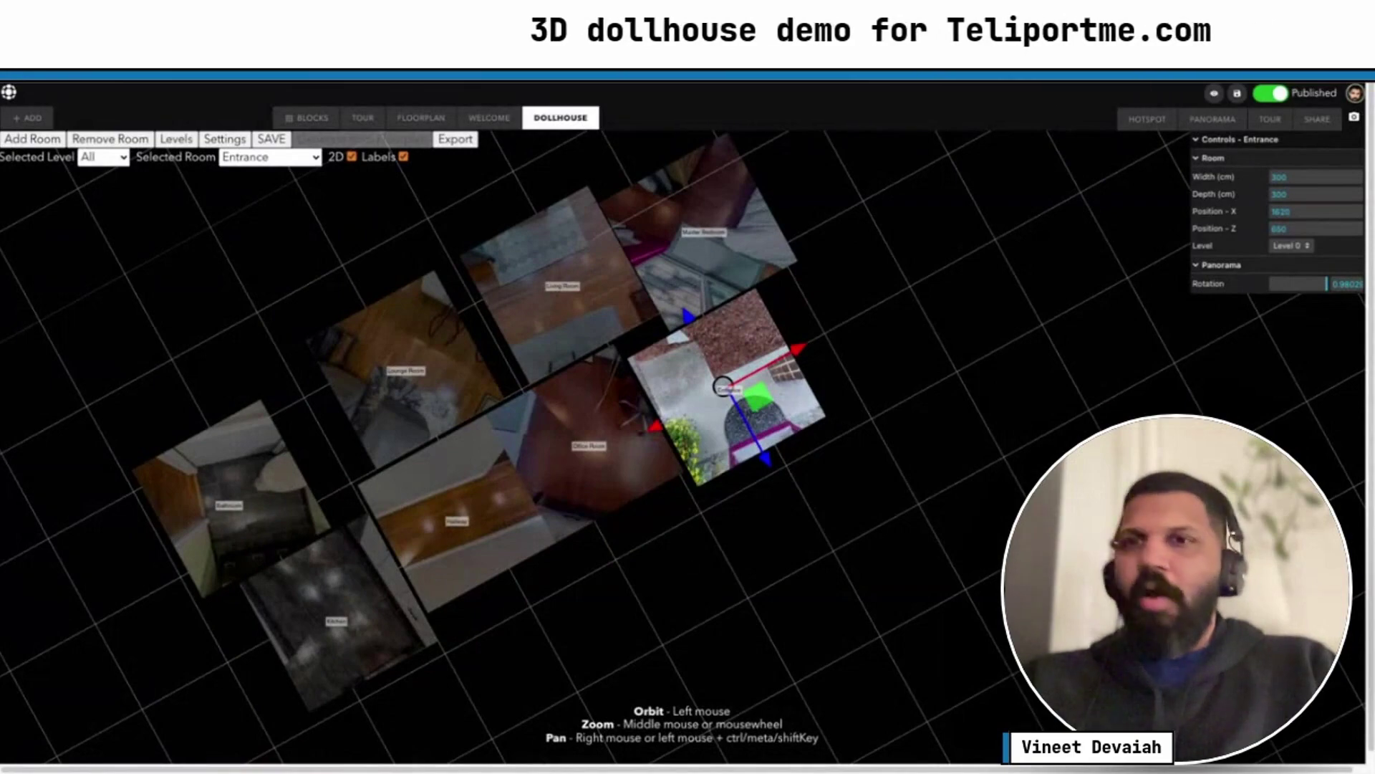